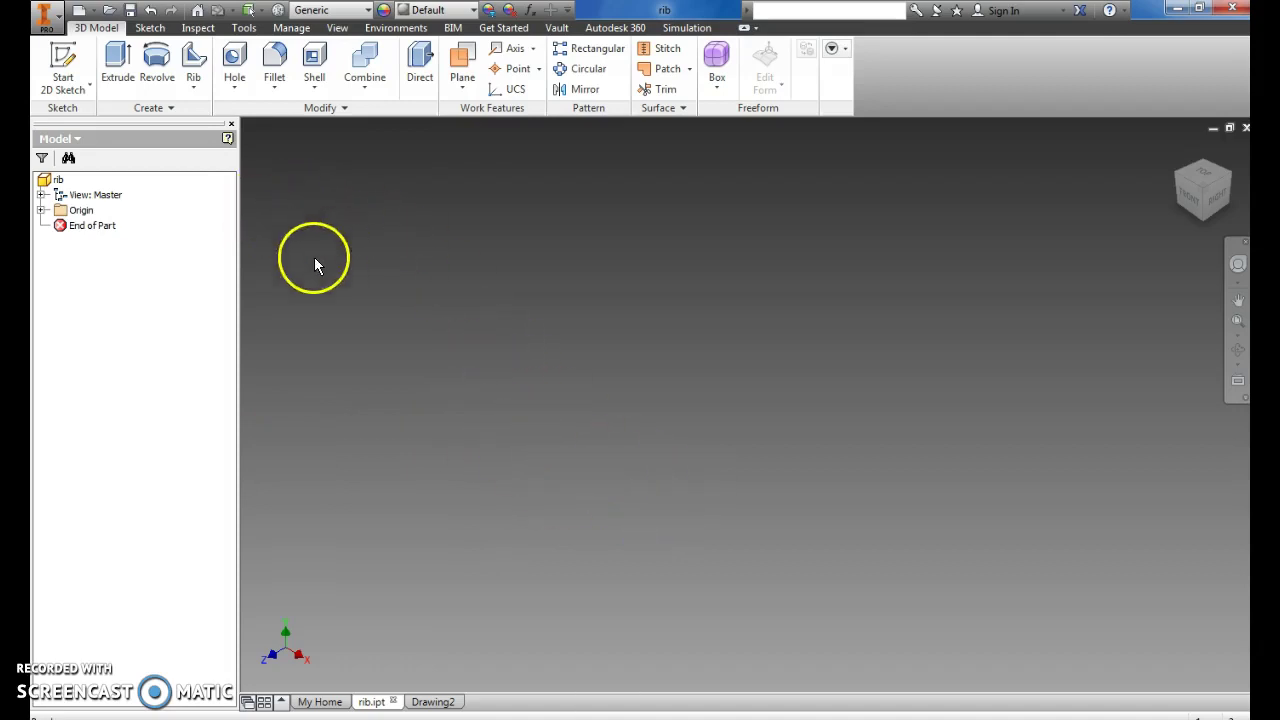
Step: Start a sketch on the horizontal XZ origin plane and draw a 2 in diameter circle centred on the origin
click(60, 62)
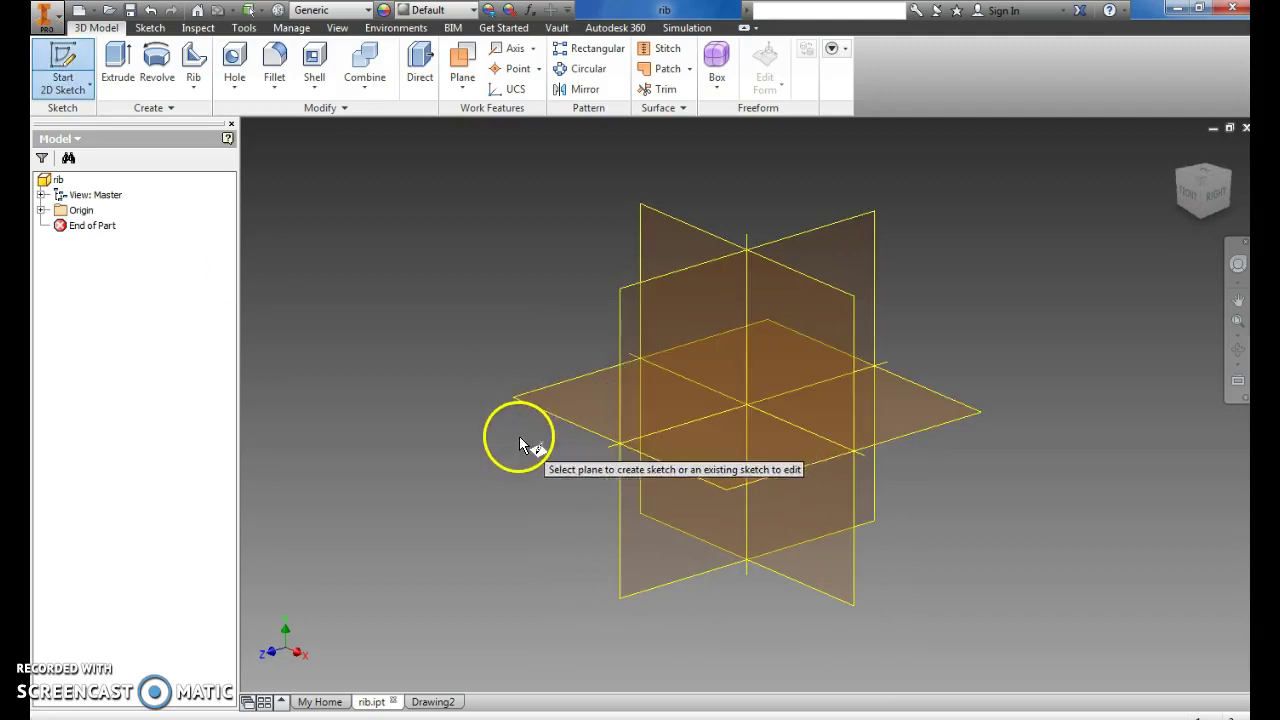
click(554, 403)
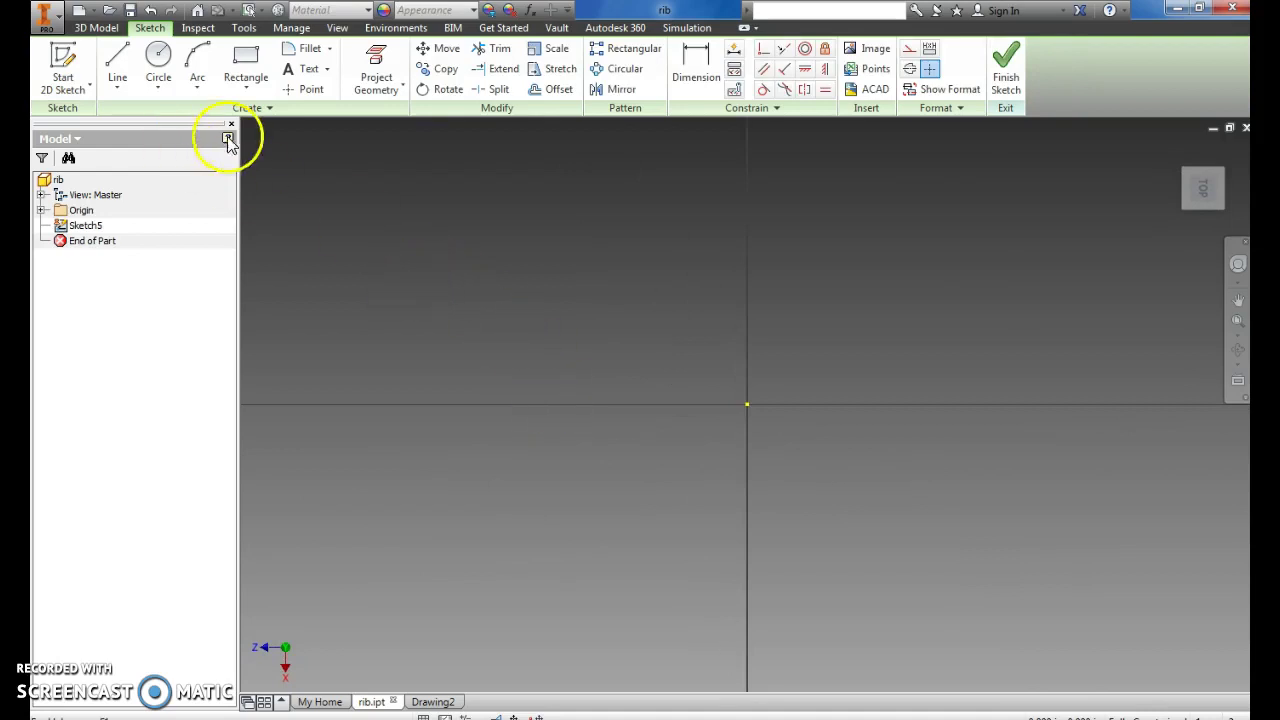
click(158, 60)
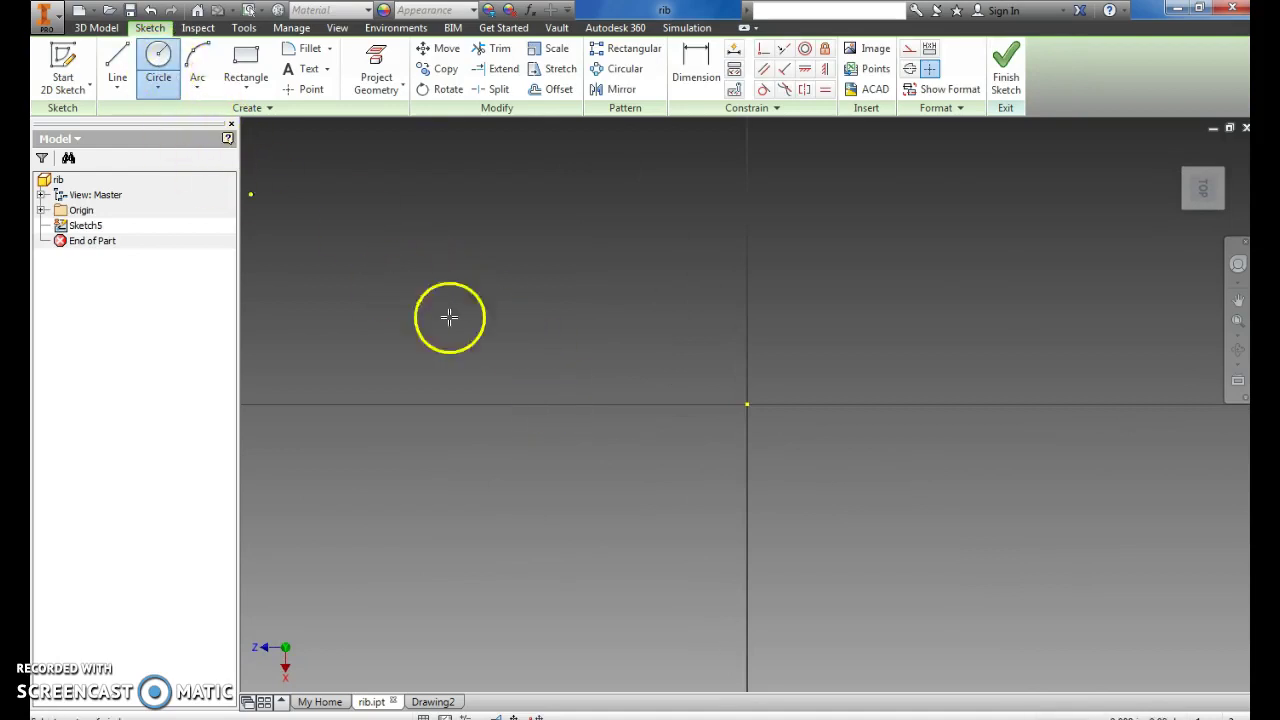
click(746, 403)
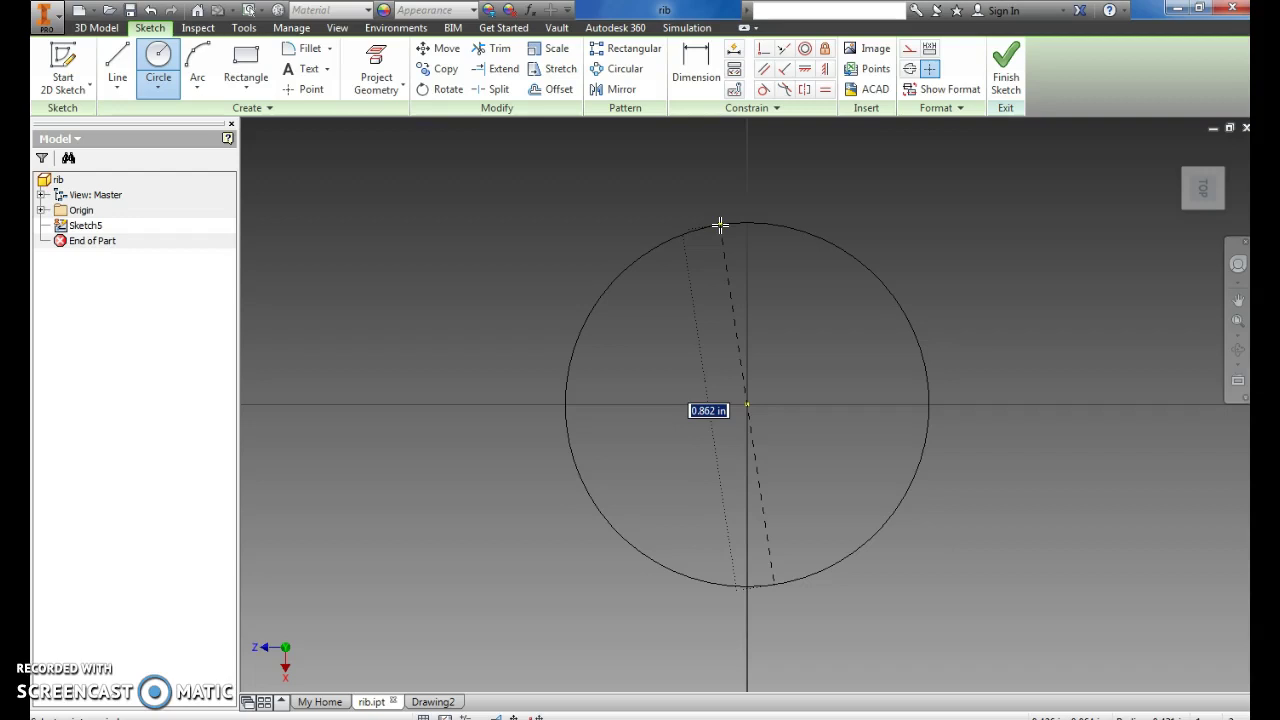
text(2)
key(Return)
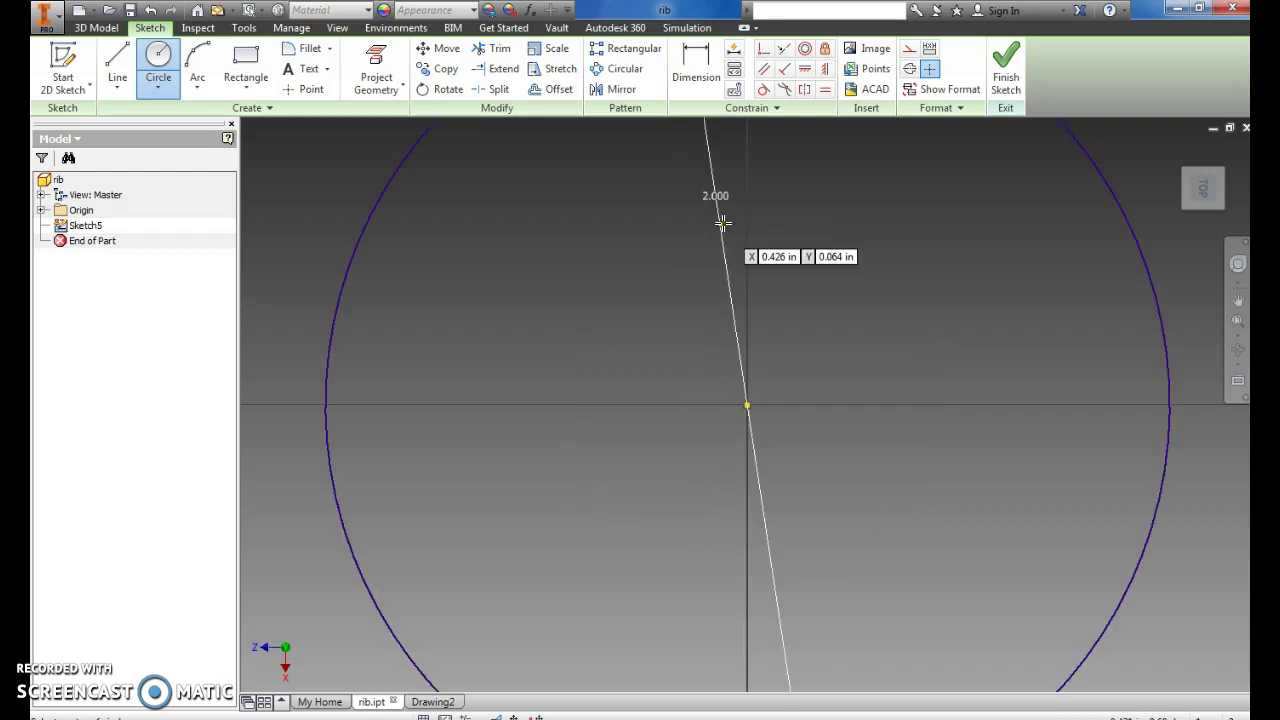
Step: Draw a 4.188 in horizontal line from the circle's centre out past its edge
scroll(631, 429, down, 5)
middle_drag(609, 457, 480, 465)
click(117, 62)
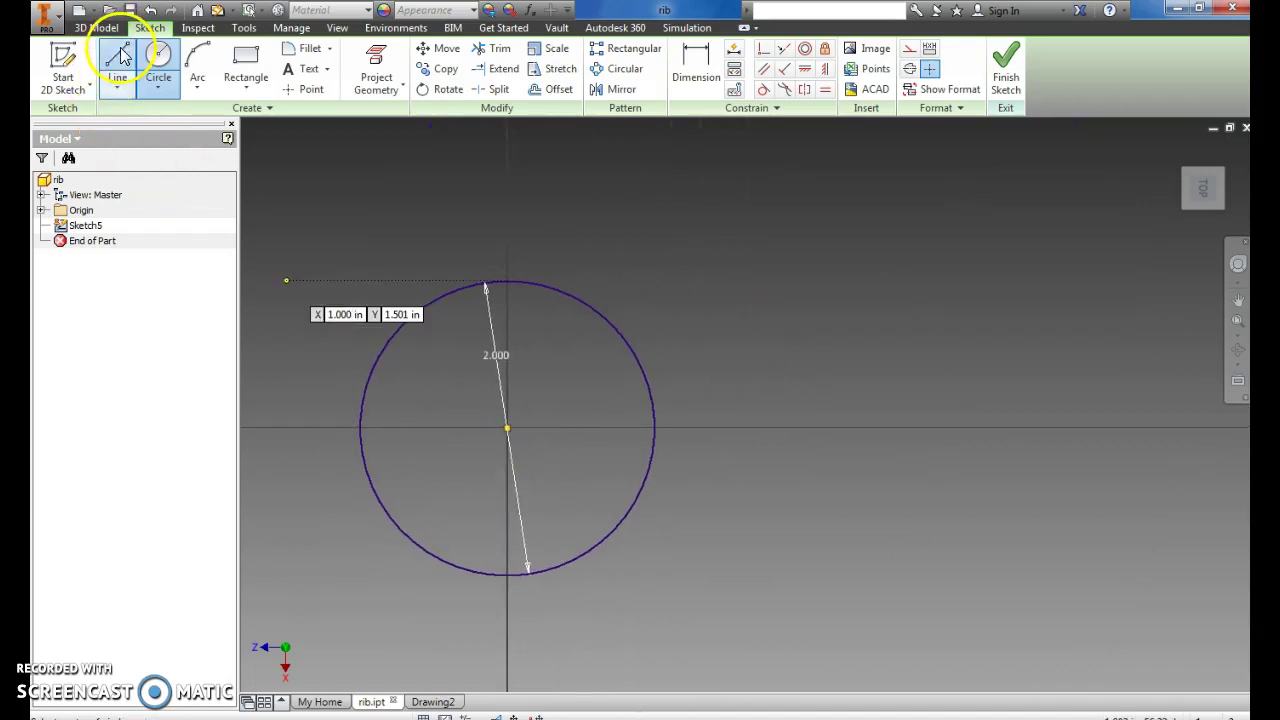
click(508, 427)
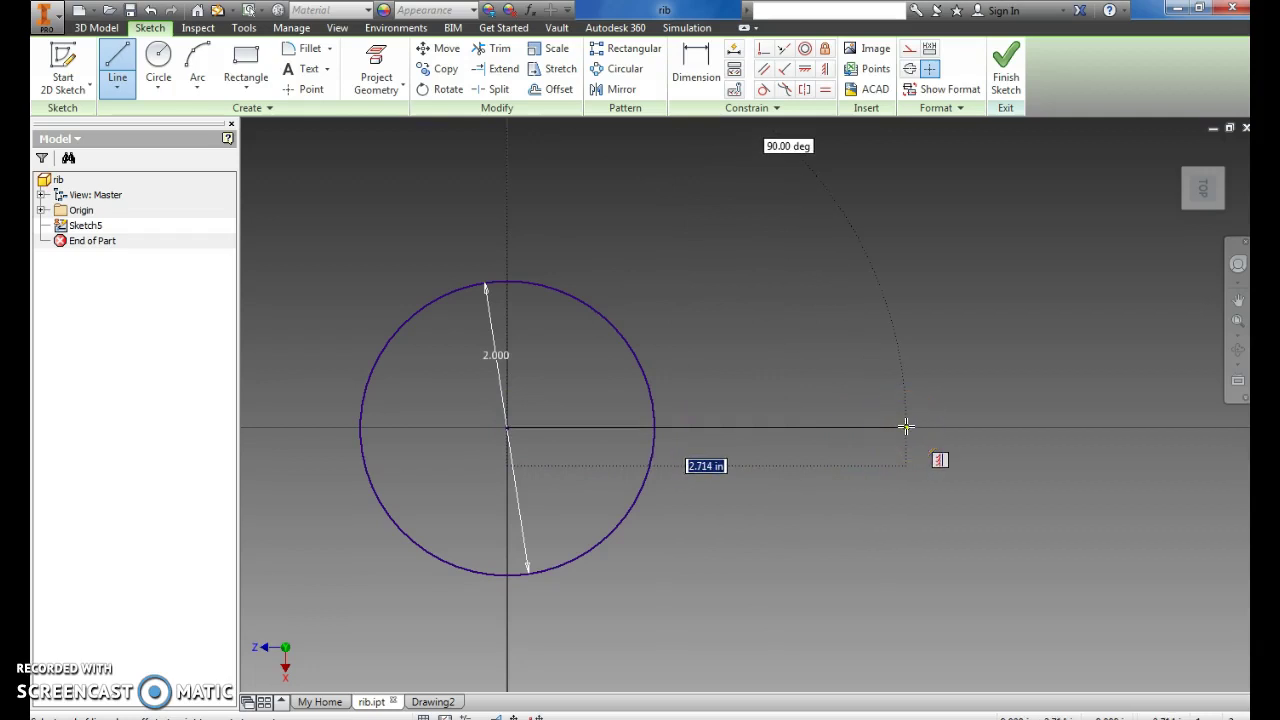
text(4.188)
key(Return)
Step: Draw a 1.25 in diameter circle centred on the far end of the 4.188 in line
click(158, 65)
click(1121, 428)
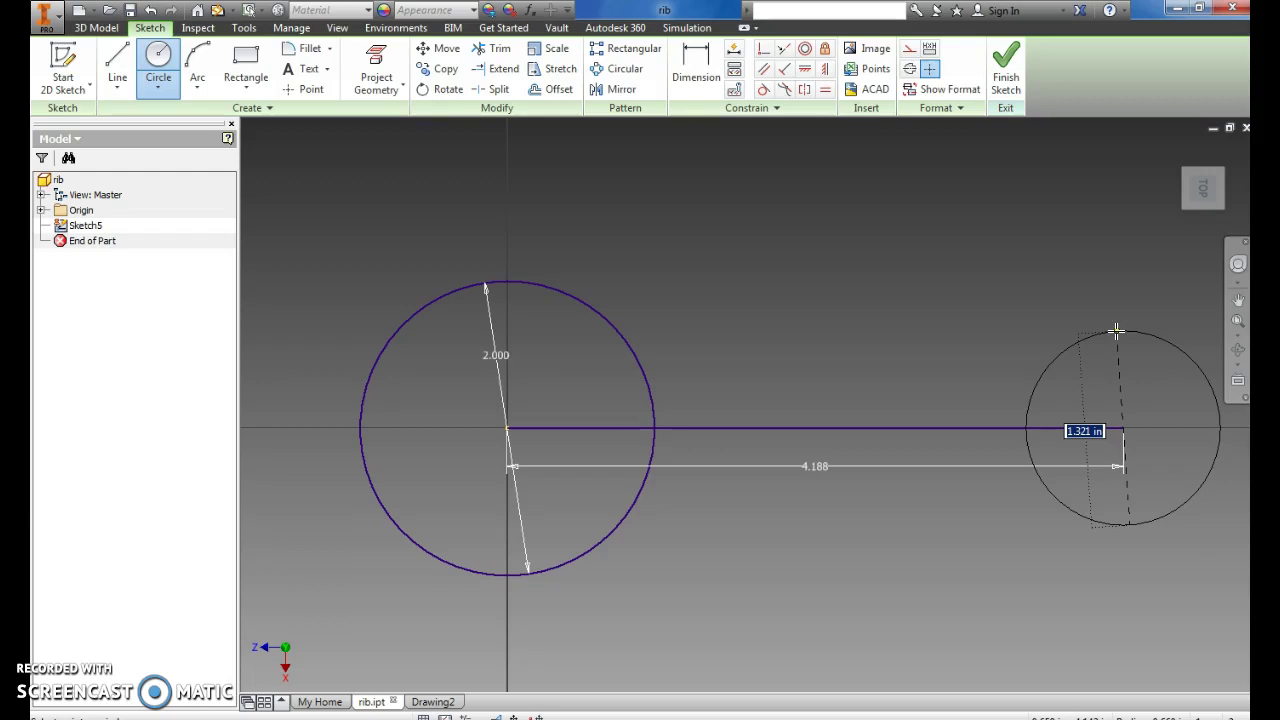
text(1.25)
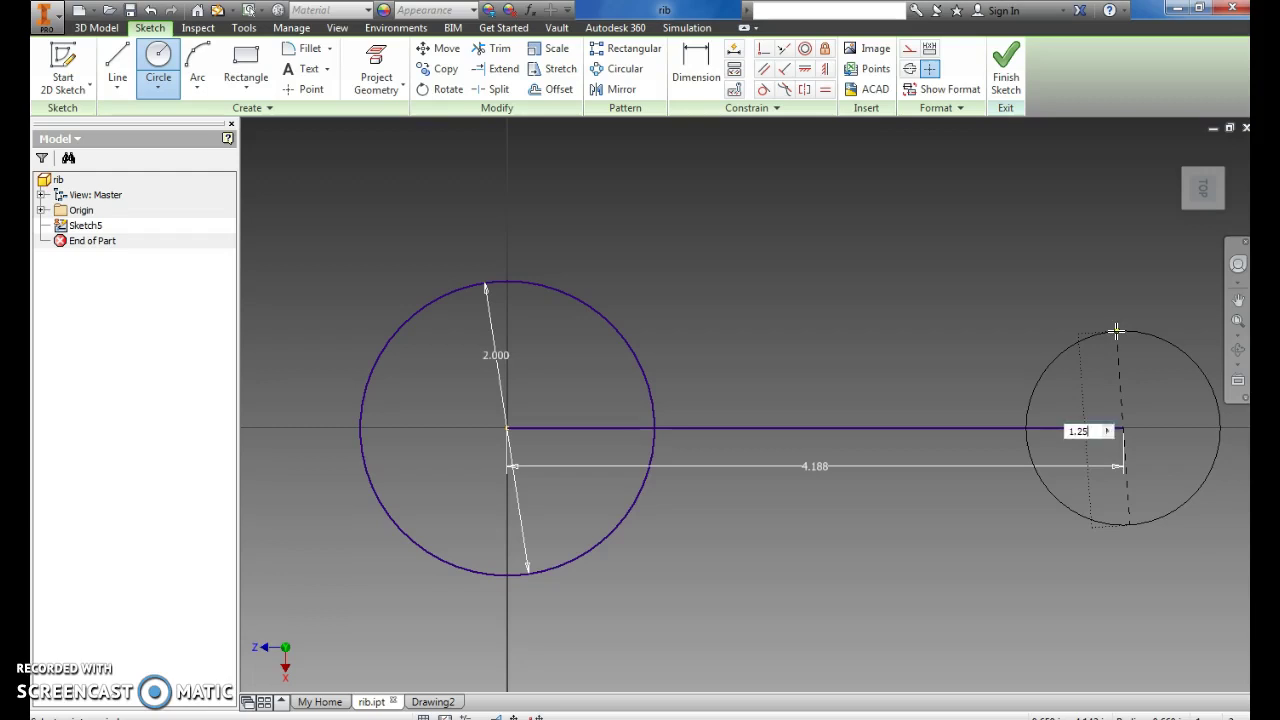
key(Return)
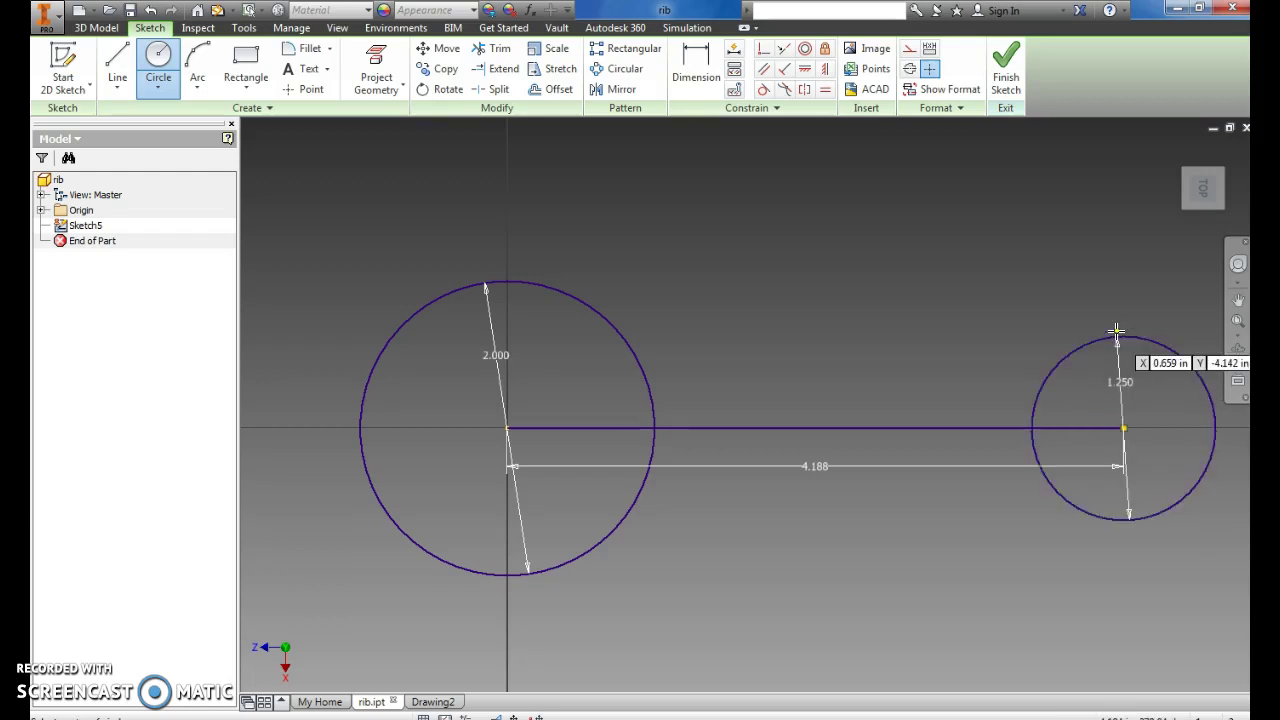
Step: Draw a line from the top of the large circle to the top of the small circle, tangent to the small one
click(117, 60)
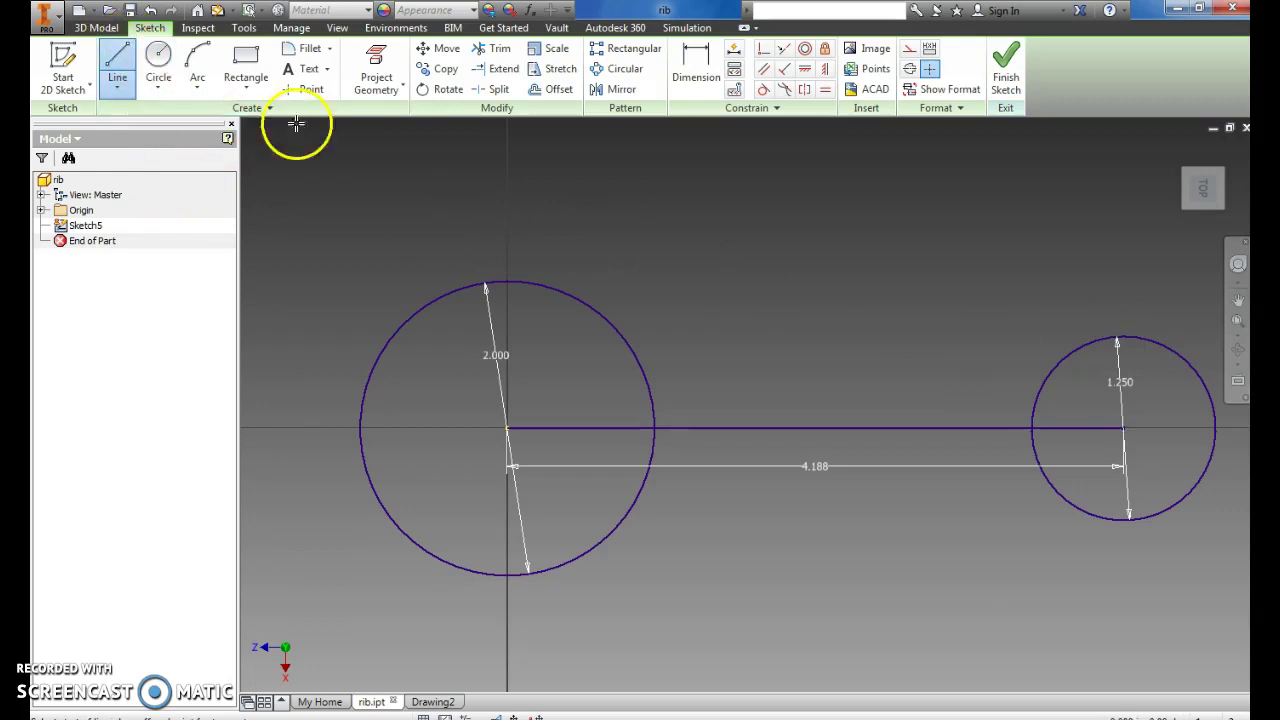
click(507, 280)
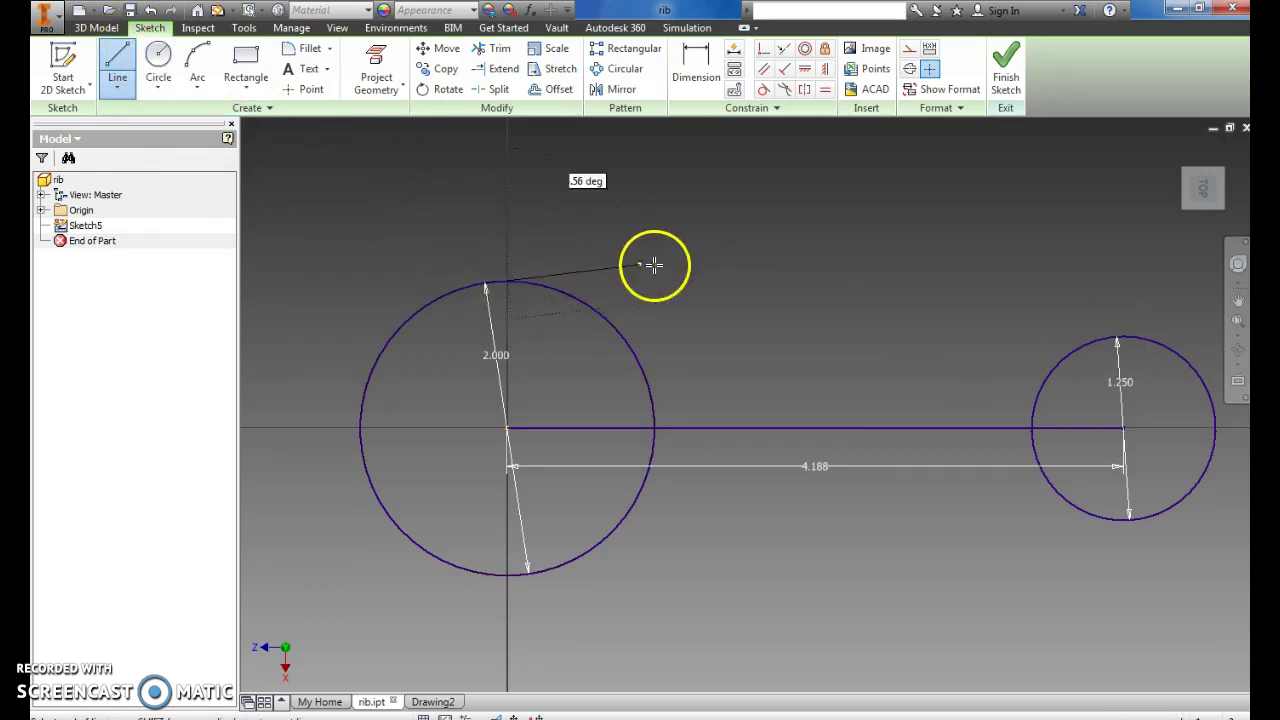
scroll(1122, 333, down, 2)
scroll(1124, 331, up, 3)
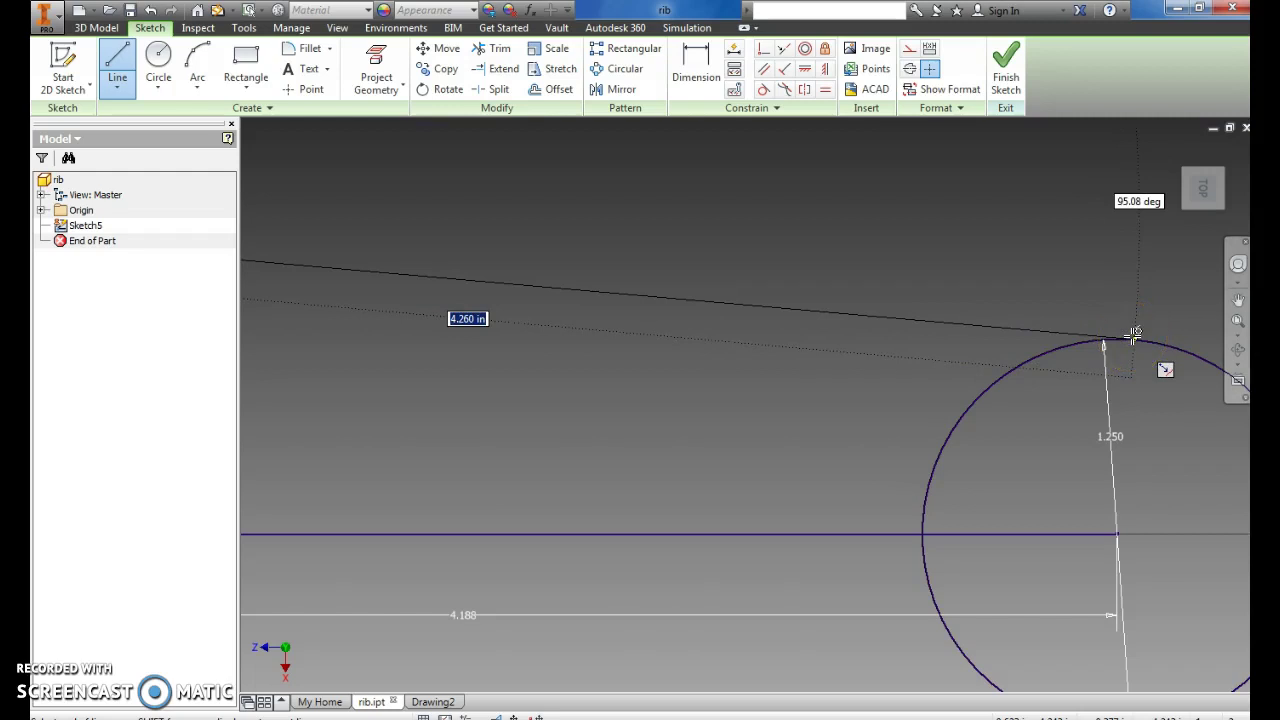
click(1131, 328)
scroll(983, 251, down, 2)
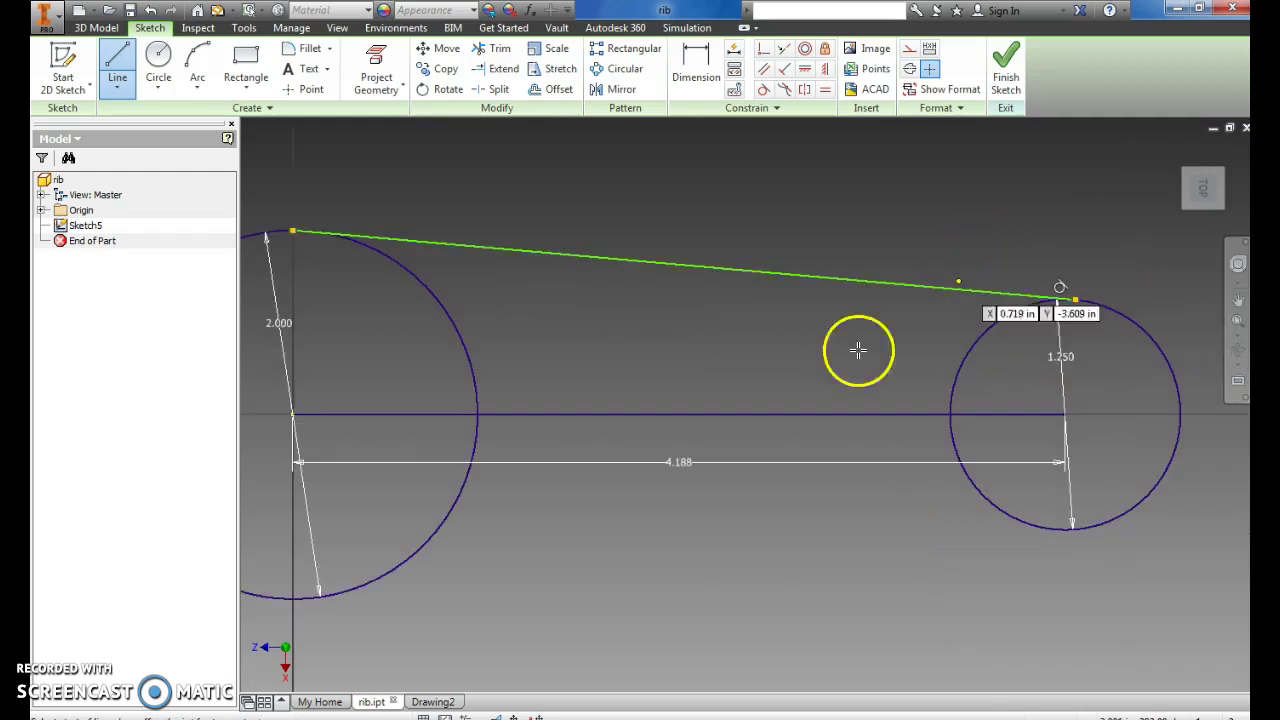
Step: Draw a second line from the bottom of the large circle to just below the small circle
middle_drag(669, 495, 706, 435)
drag(332, 540, 1111, 476)
scroll(1115, 474, up, 2)
scroll(1111, 476, down, 3)
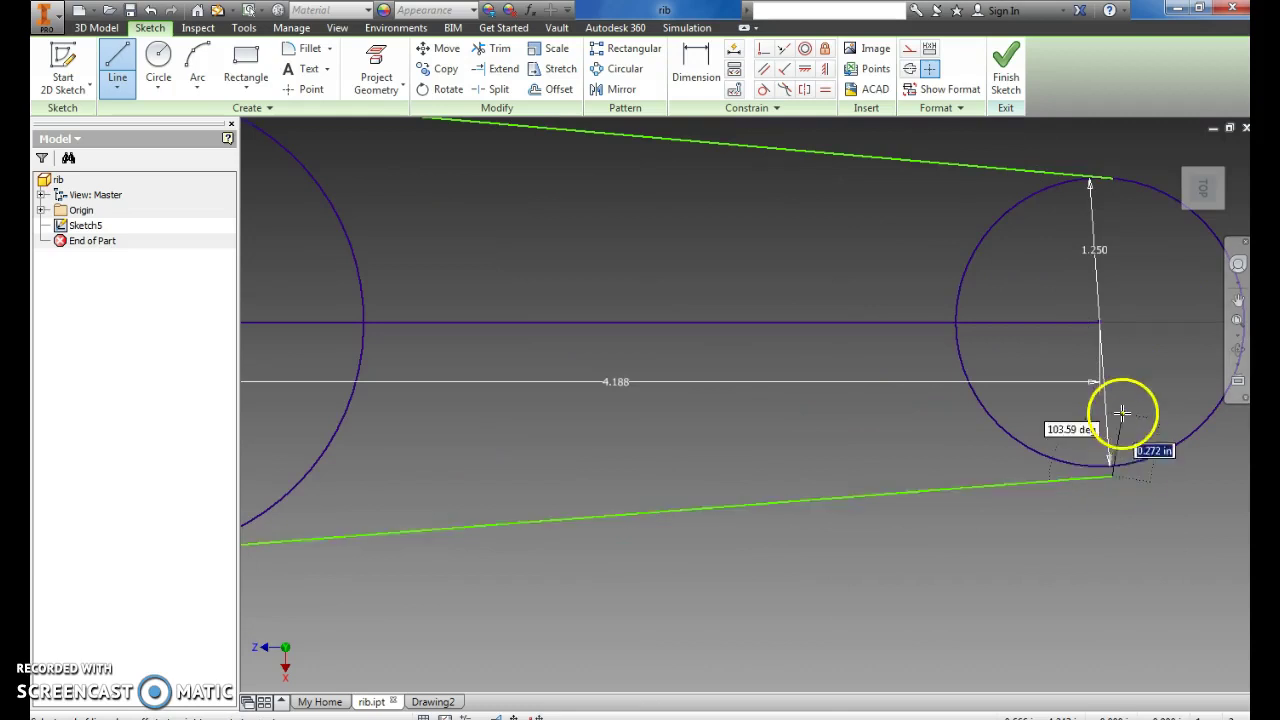
key(Escape)
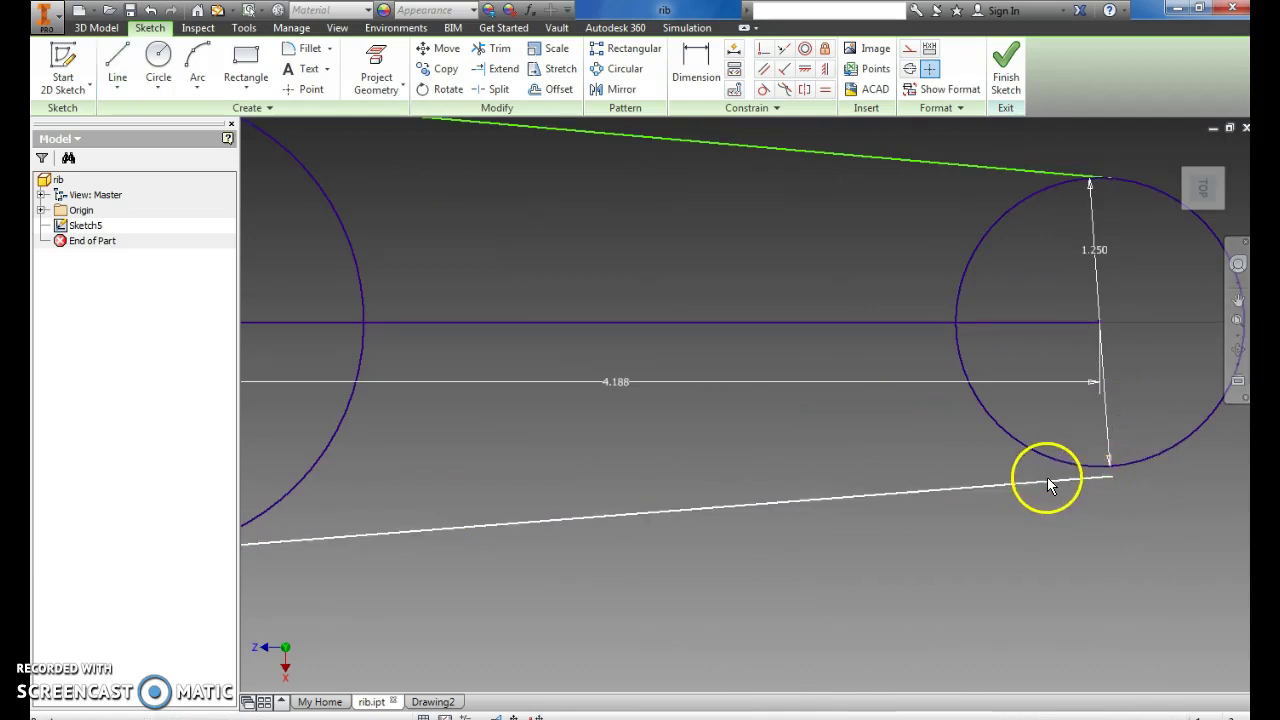
Step: Constrain the lower line tangent to the small circle
click(1074, 481)
middle_drag(839, 435, 957, 434)
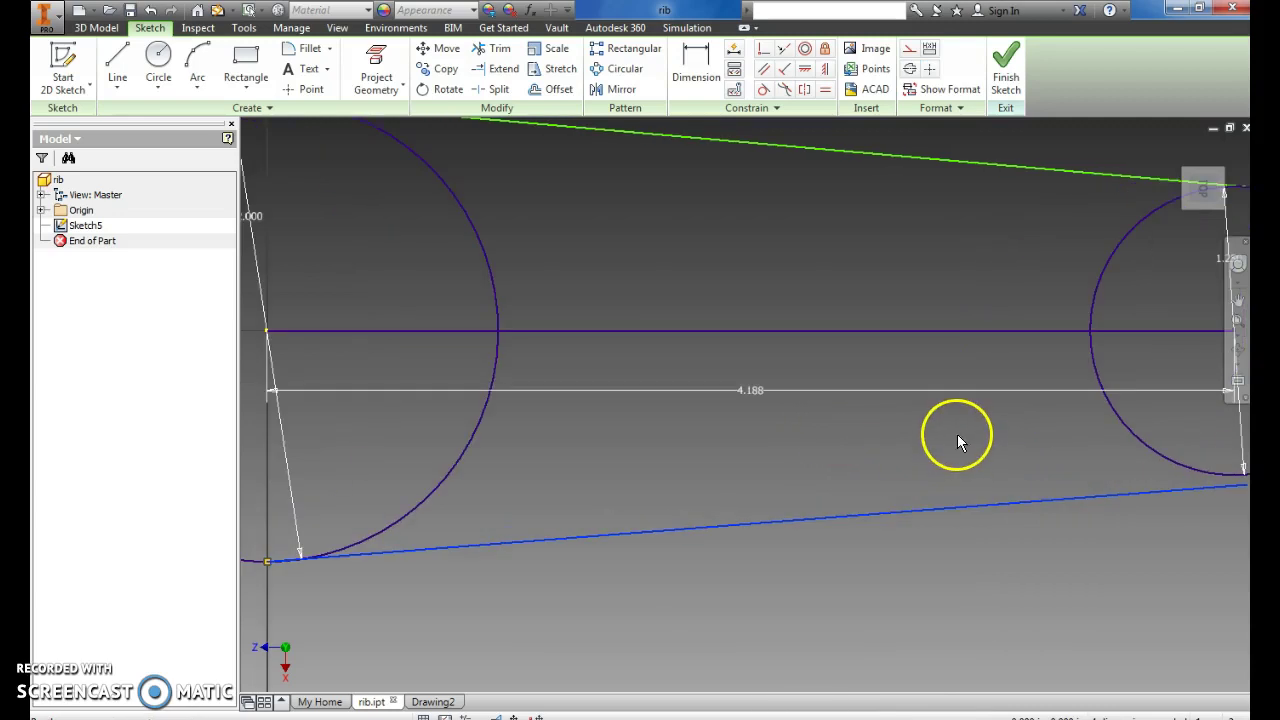
scroll(518, 413, down, 5)
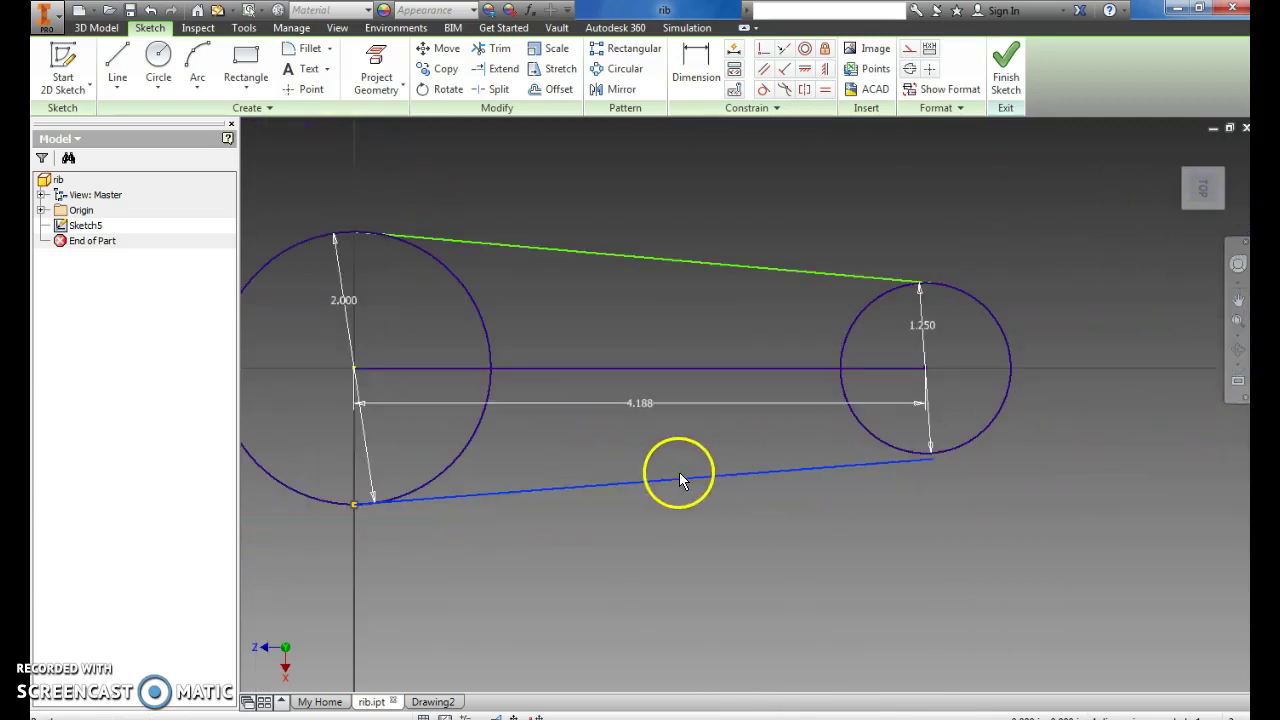
click(764, 92)
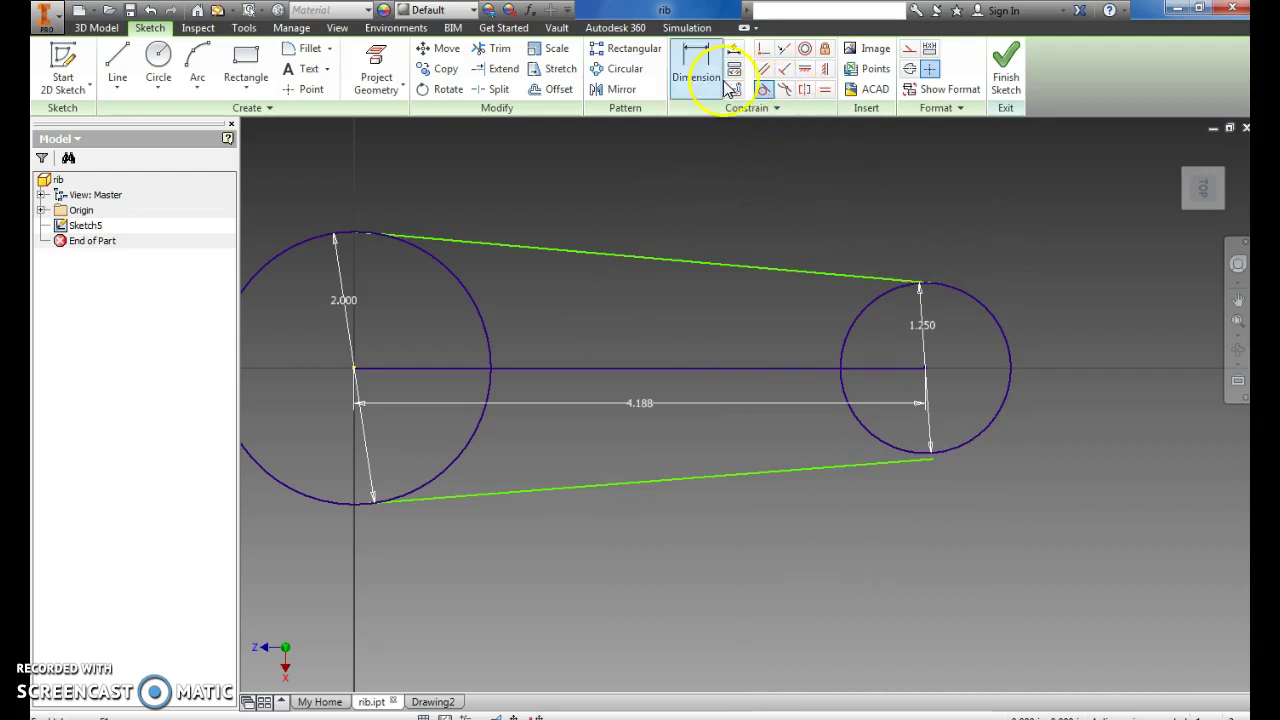
click(894, 462)
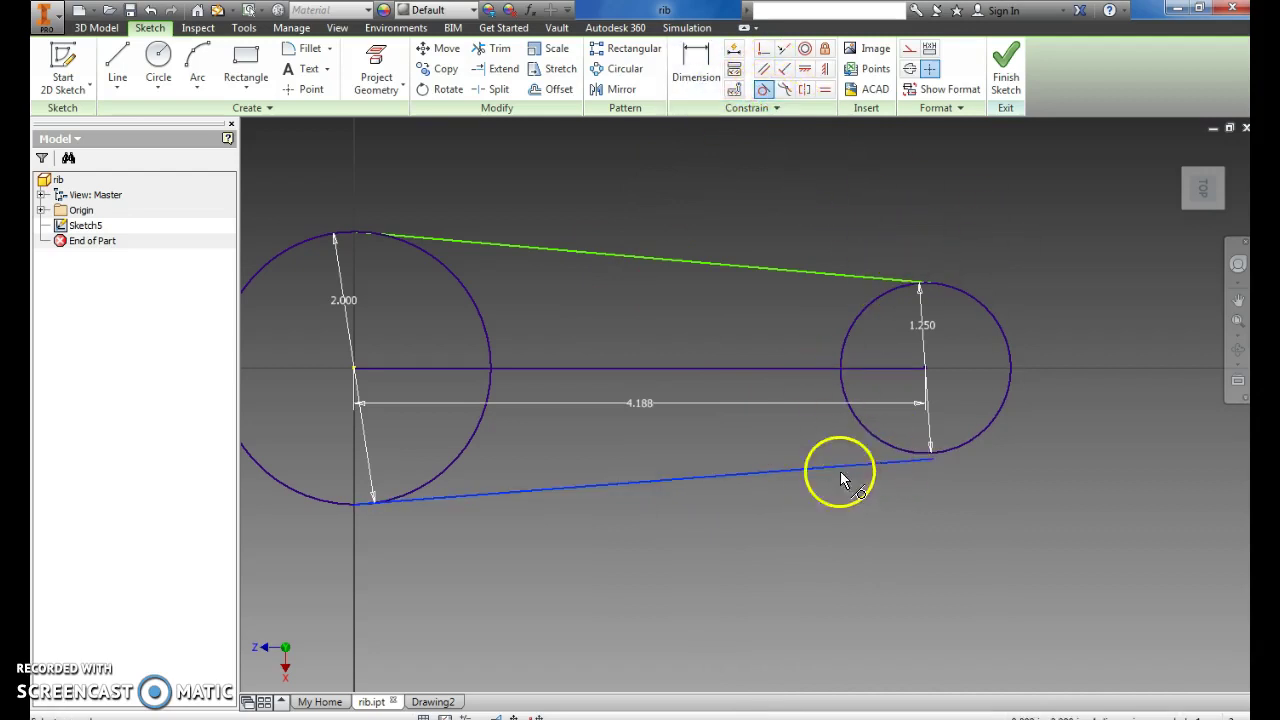
click(875, 433)
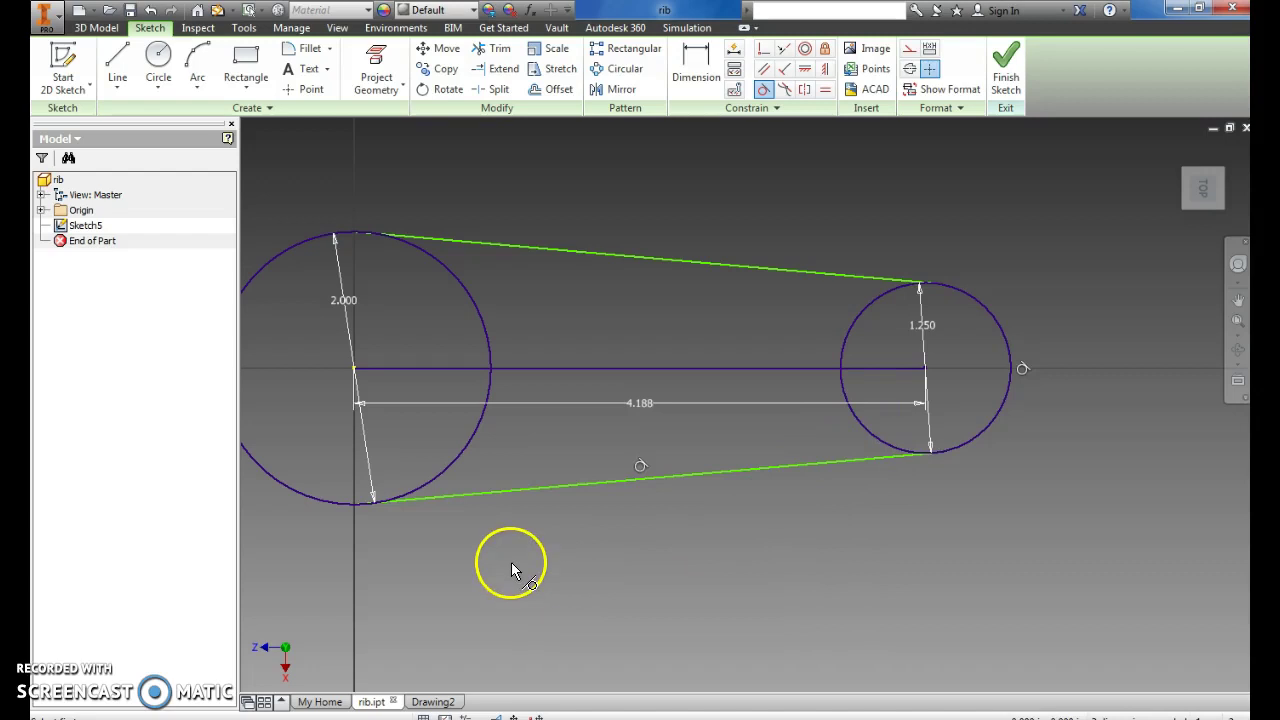
Step: Constrain both the lower and the upper line tangent to the large circle
click(406, 488)
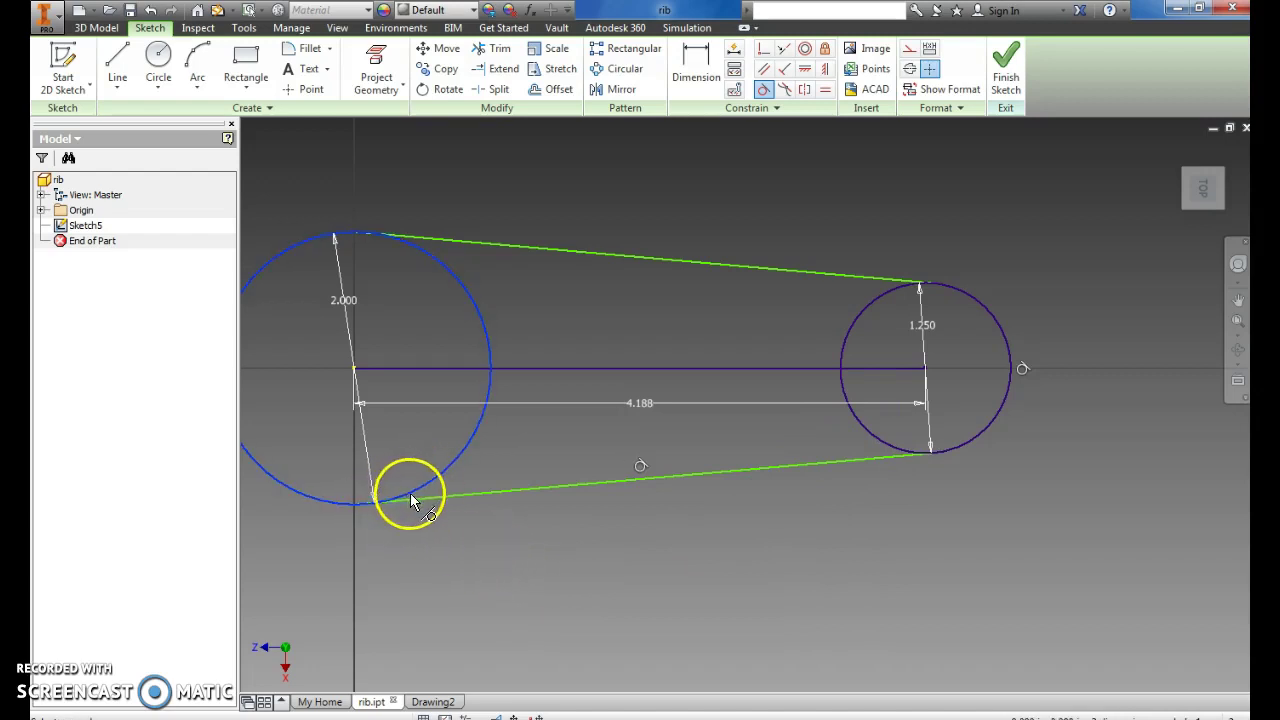
click(431, 497)
click(429, 254)
click(431, 243)
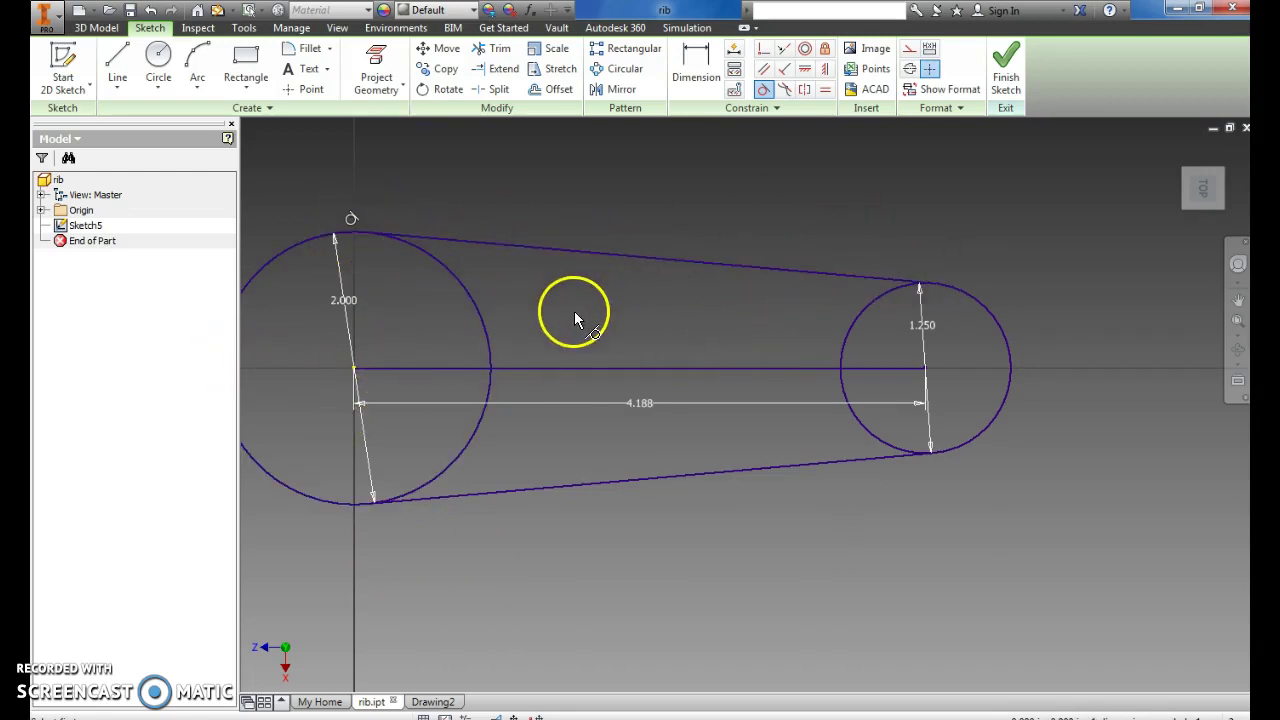
Step: Trim the inner arcs of both circles to leave a tapered outline with rounded ends, and finish the sketch
click(499, 48)
click(480, 310)
click(482, 432)
click(855, 321)
click(841, 392)
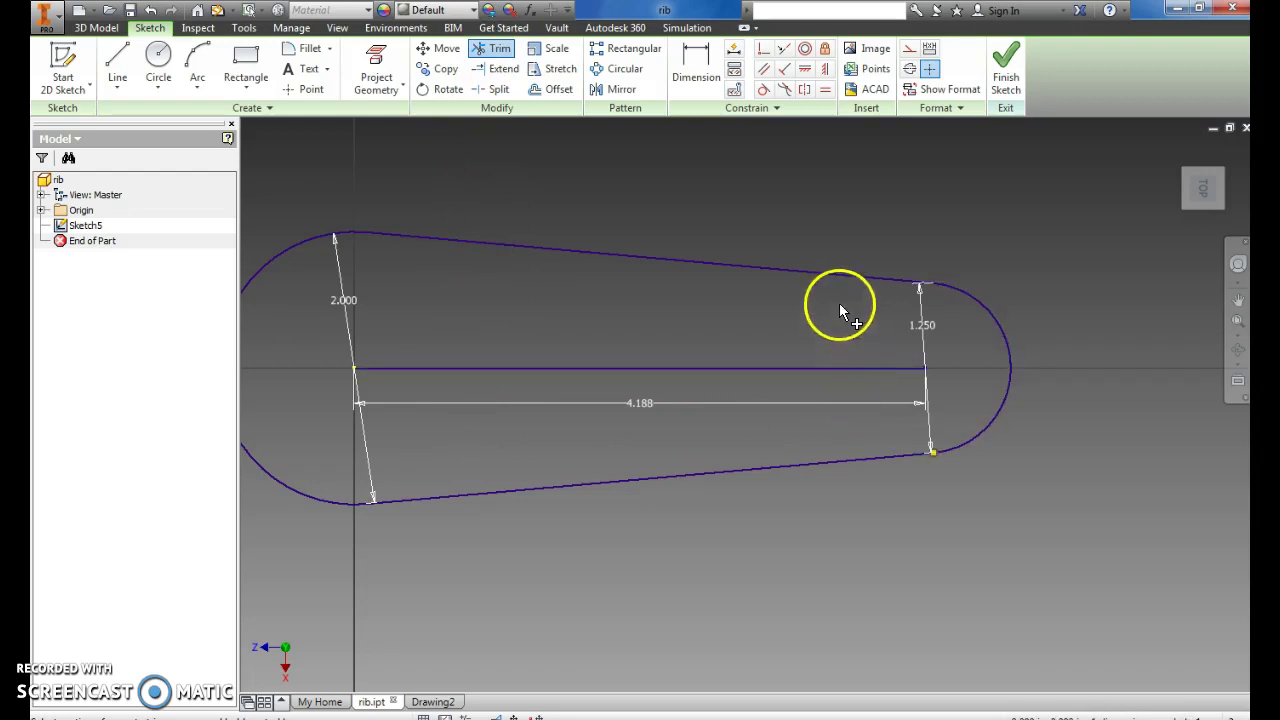
click(1006, 72)
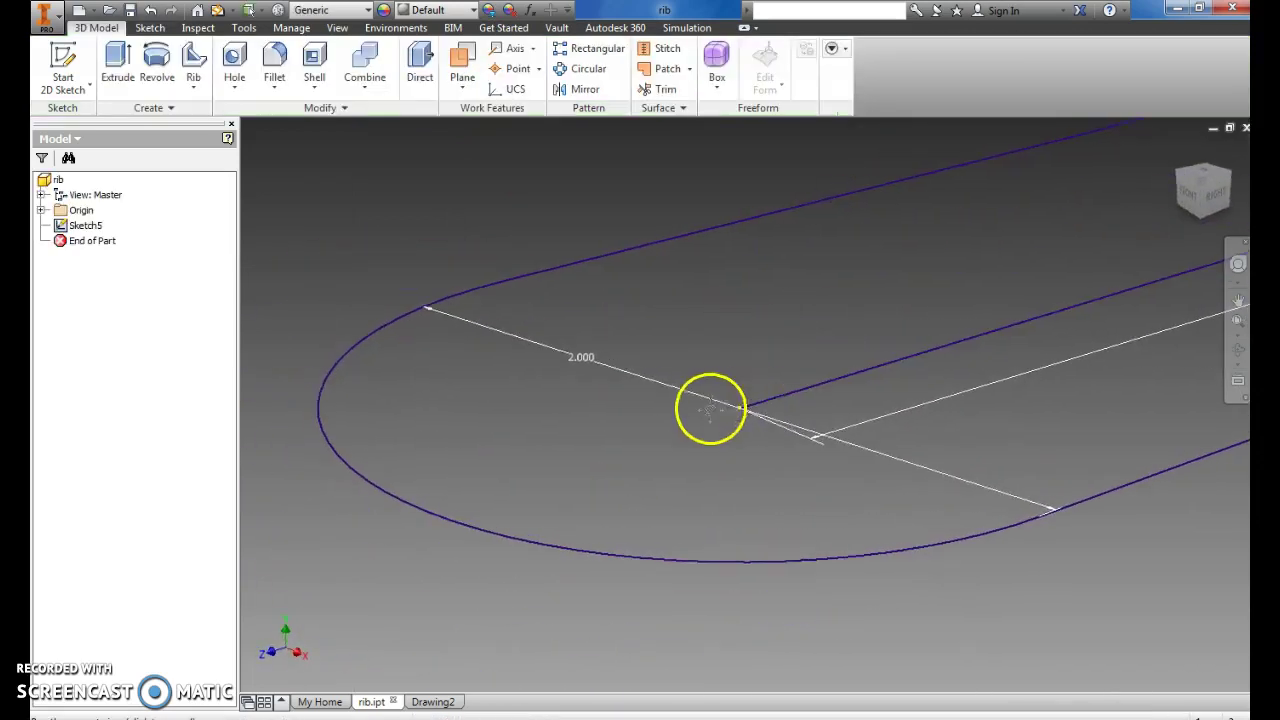
click(114, 64)
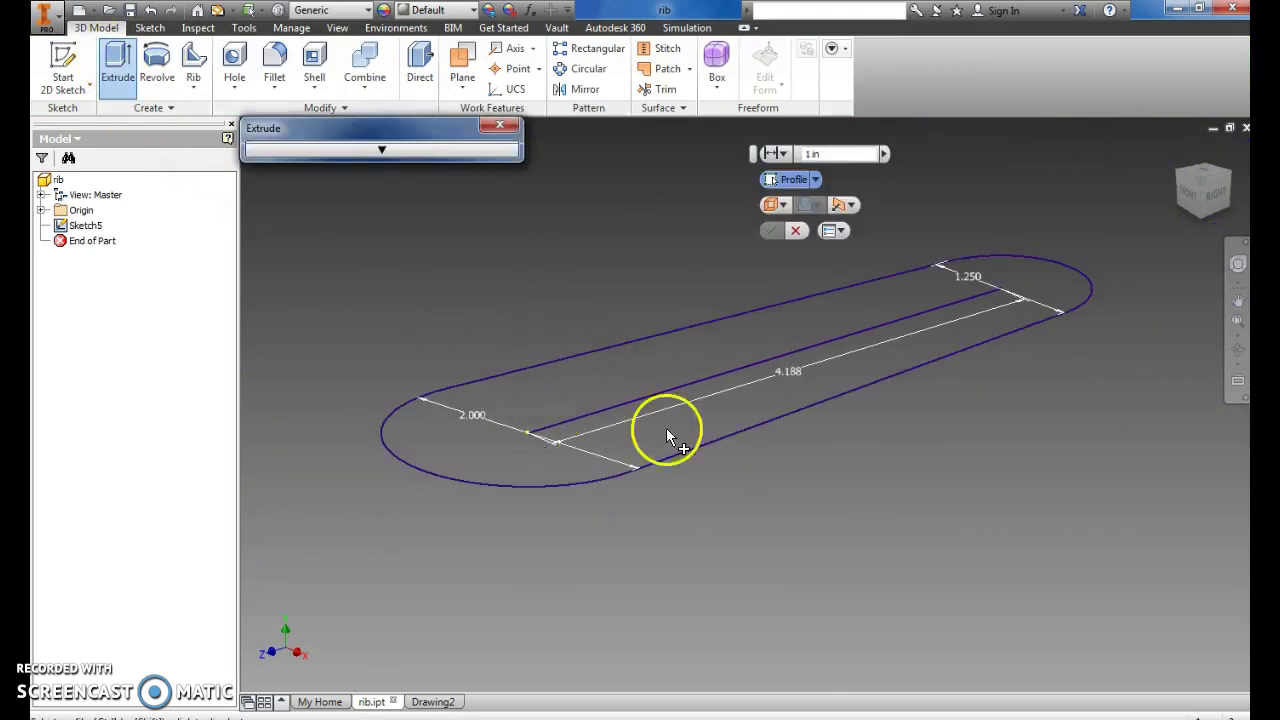
click(517, 484)
key(Escape)
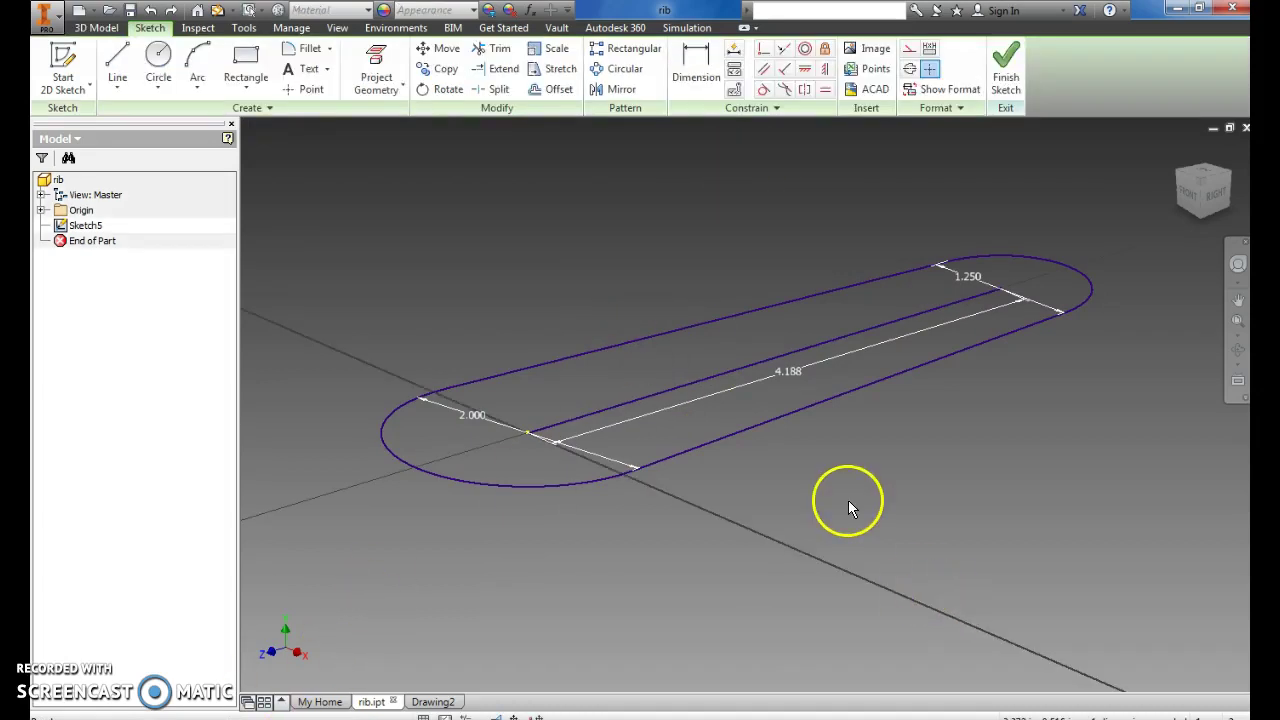
Step: Extend the lower tangent line to meet the small end arc so the outline is closed, and finish the sketch
middle_drag(1022, 410, 920, 456)
middle_drag(967, 413, 962, 436)
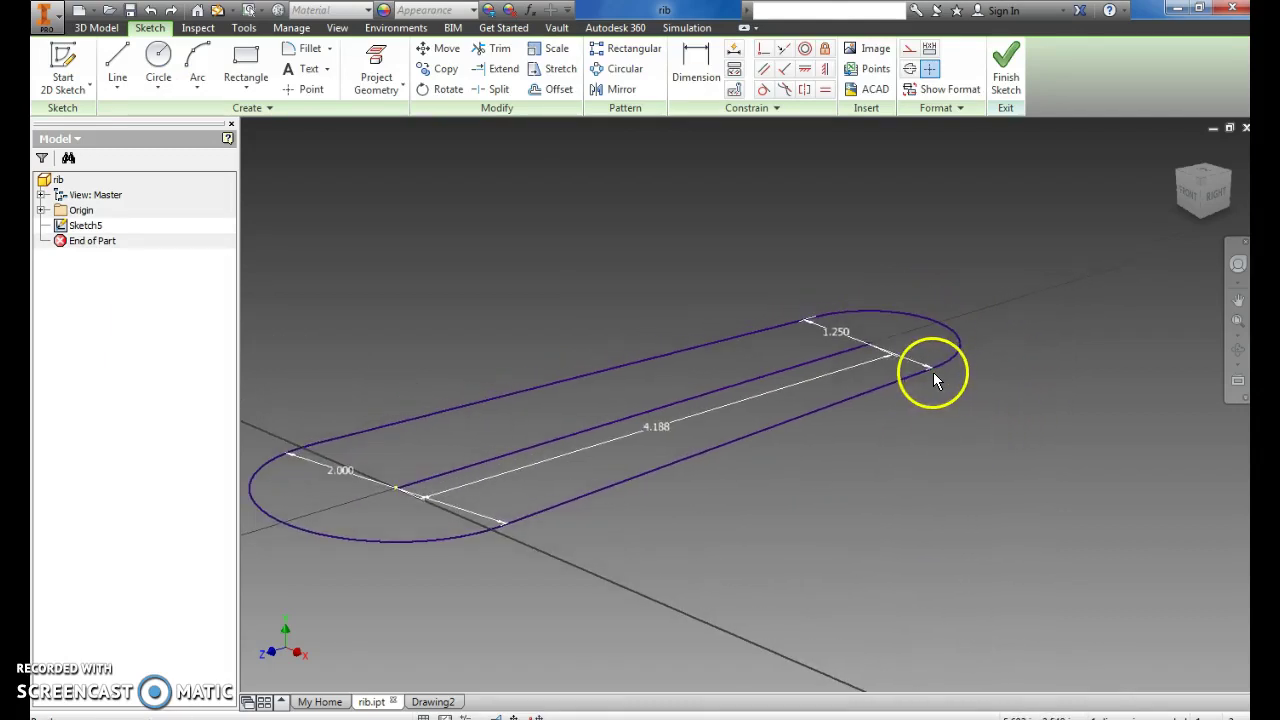
scroll(935, 374, down, 2)
scroll(935, 376, up, 5)
scroll(933, 372, up, 3)
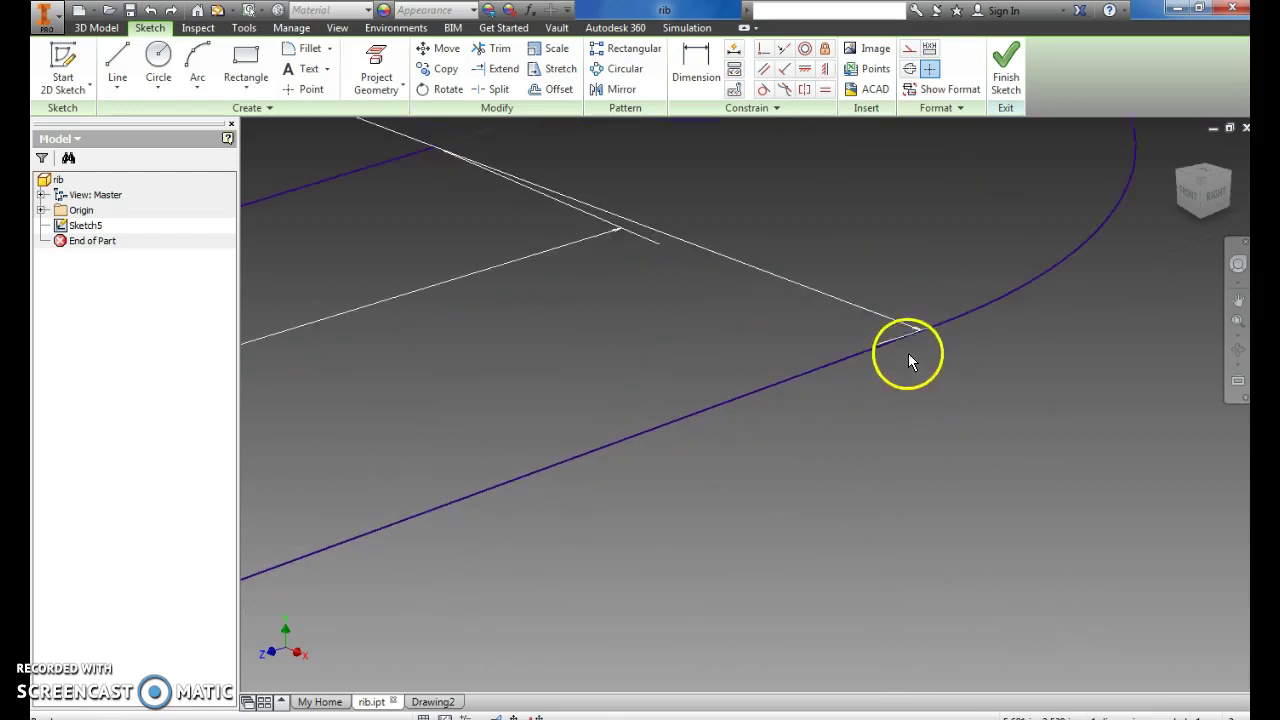
scroll(904, 377, down, 3)
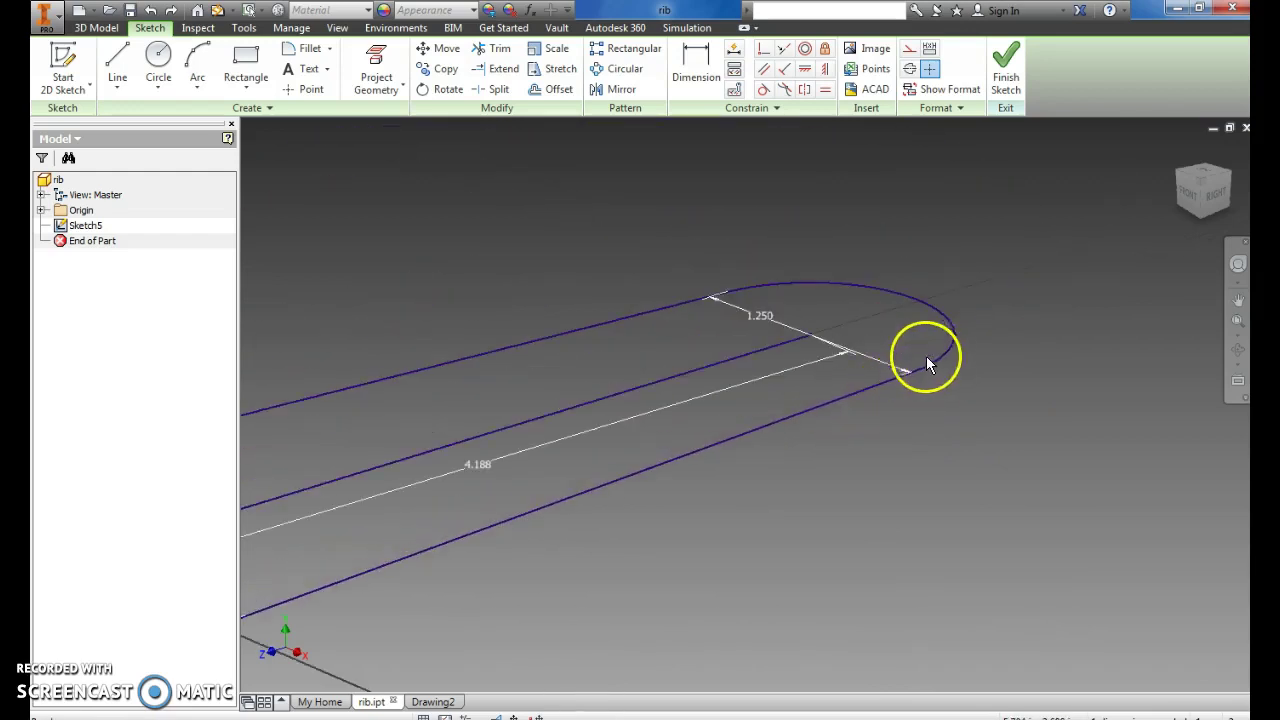
scroll(929, 401, down, 2)
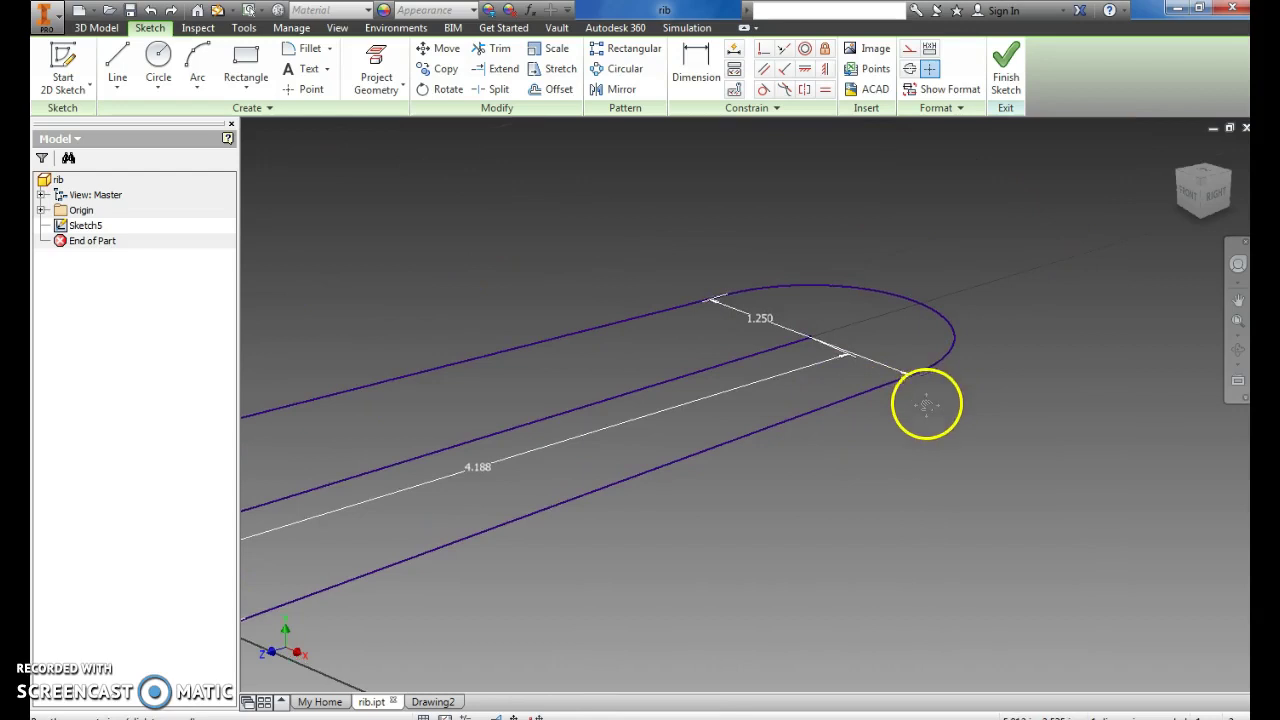
click(1204, 173)
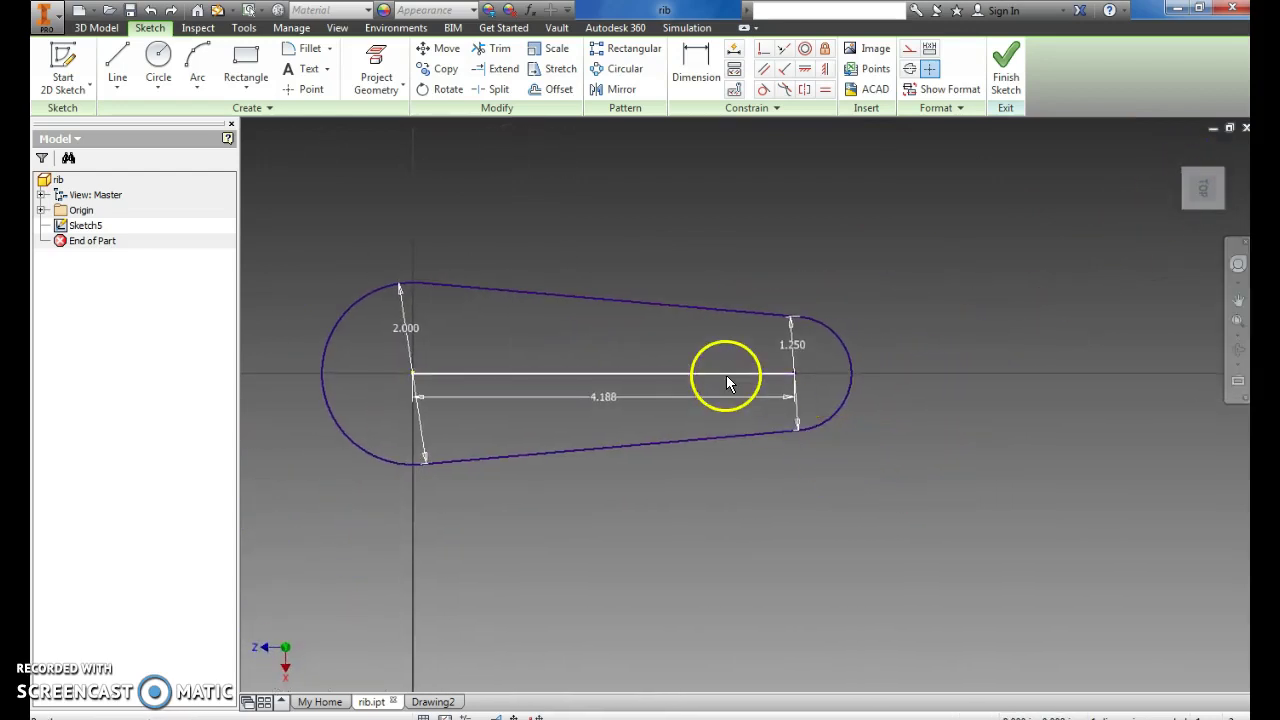
scroll(805, 433, down, 3)
scroll(800, 430, up, 10)
scroll(813, 433, up, 5)
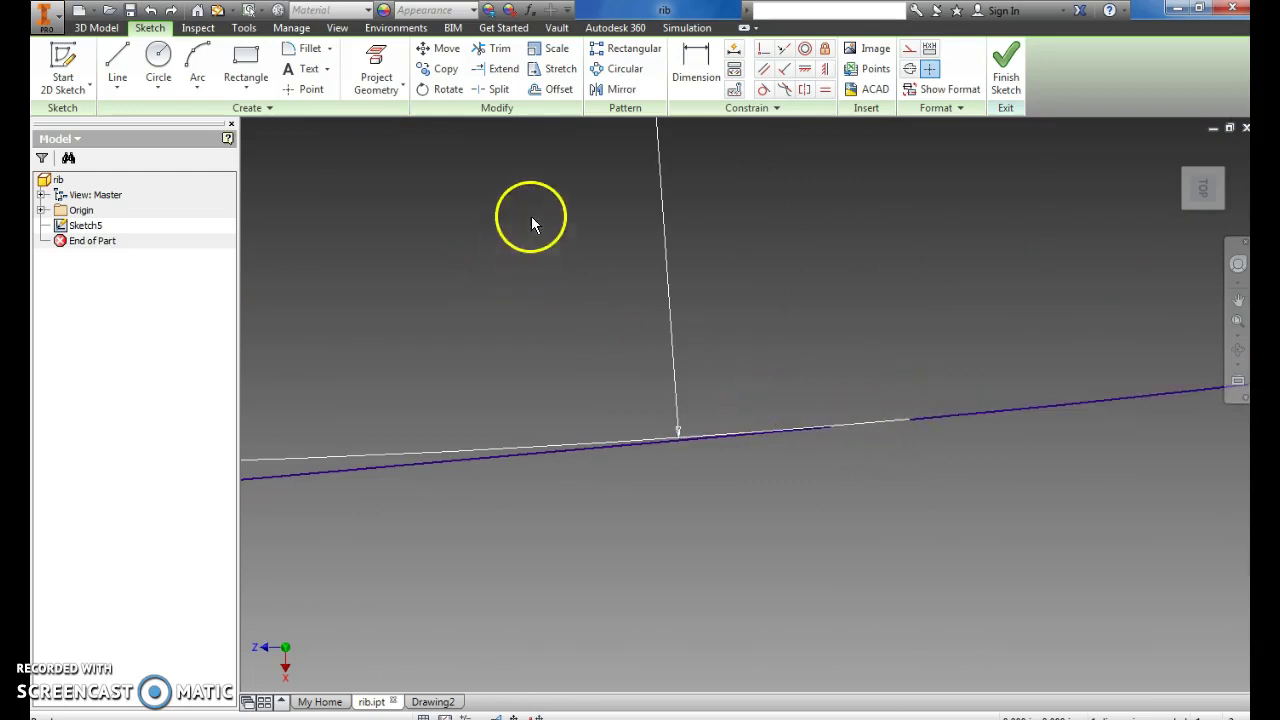
click(498, 72)
click(814, 430)
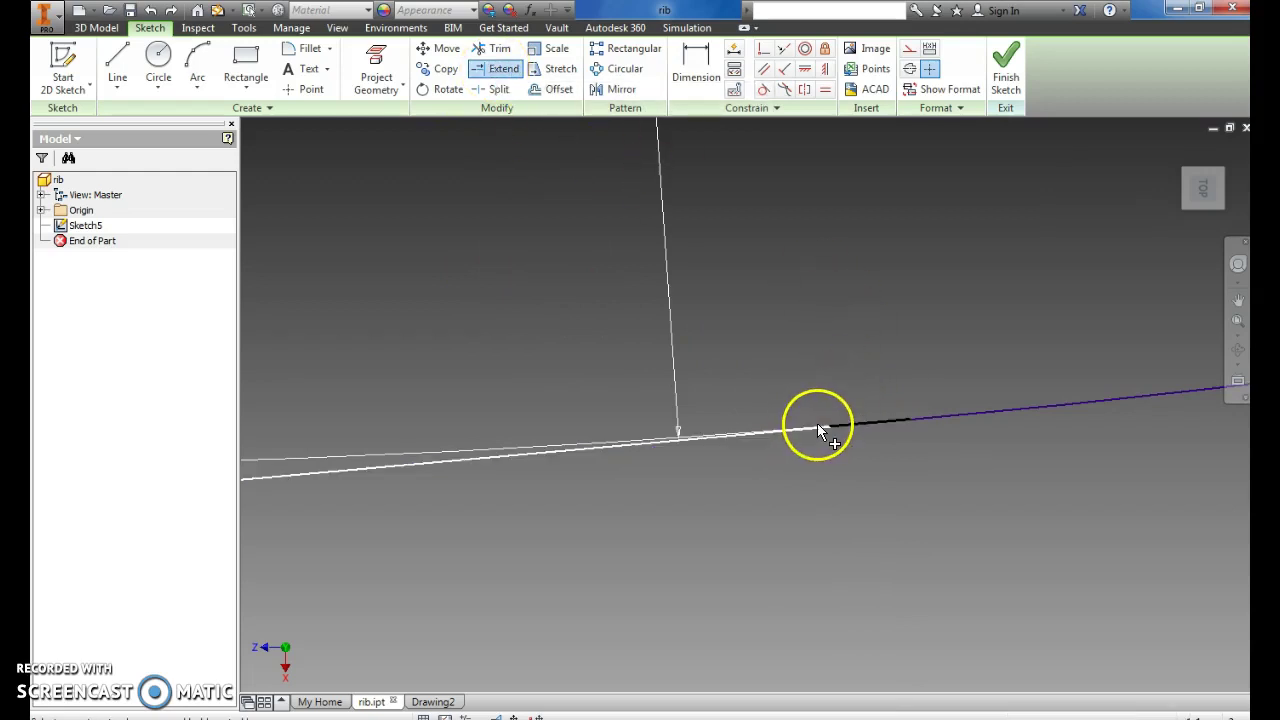
click(1008, 70)
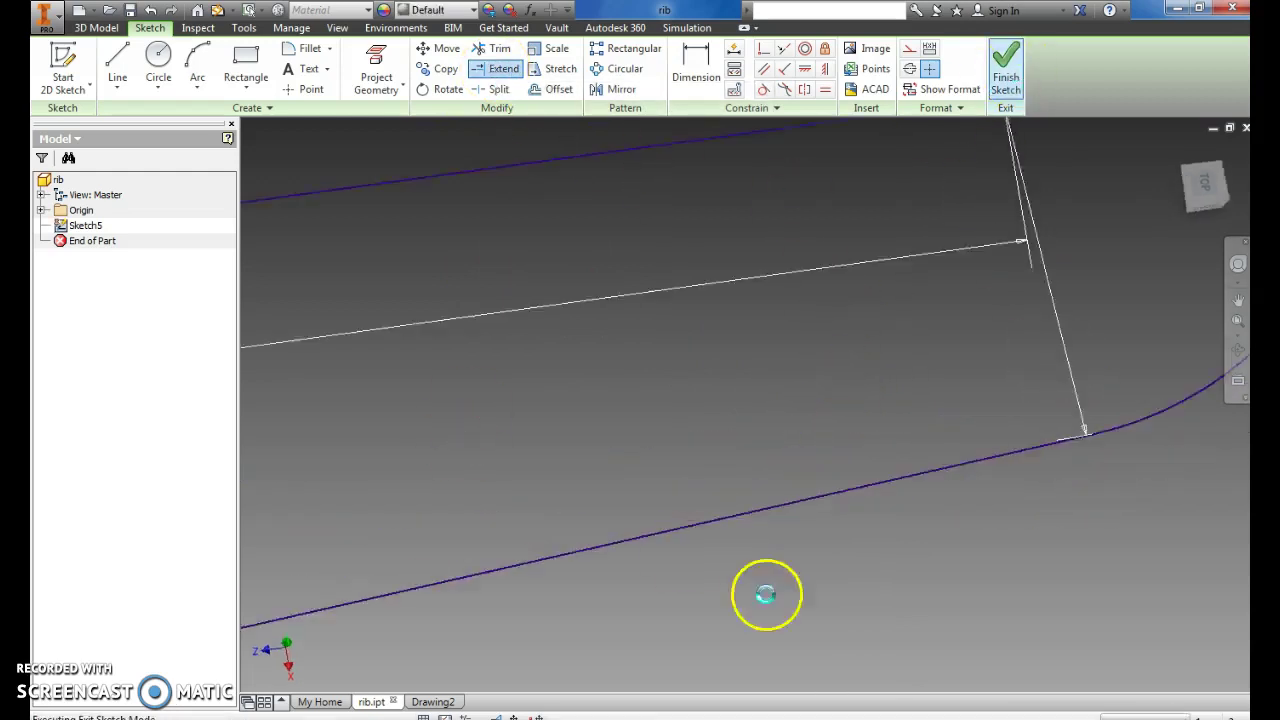
Step: Extrude the tapered, round-ended base profile upward by 0.5 in
click(117, 62)
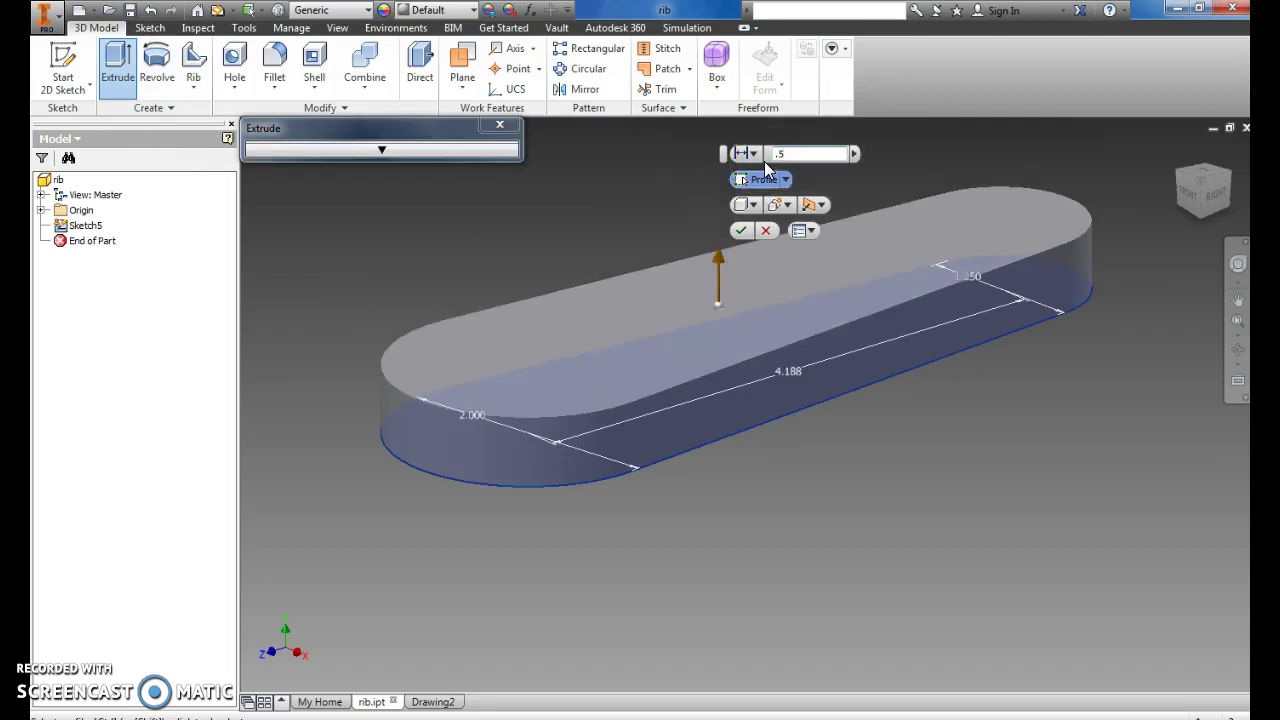
key(Return)
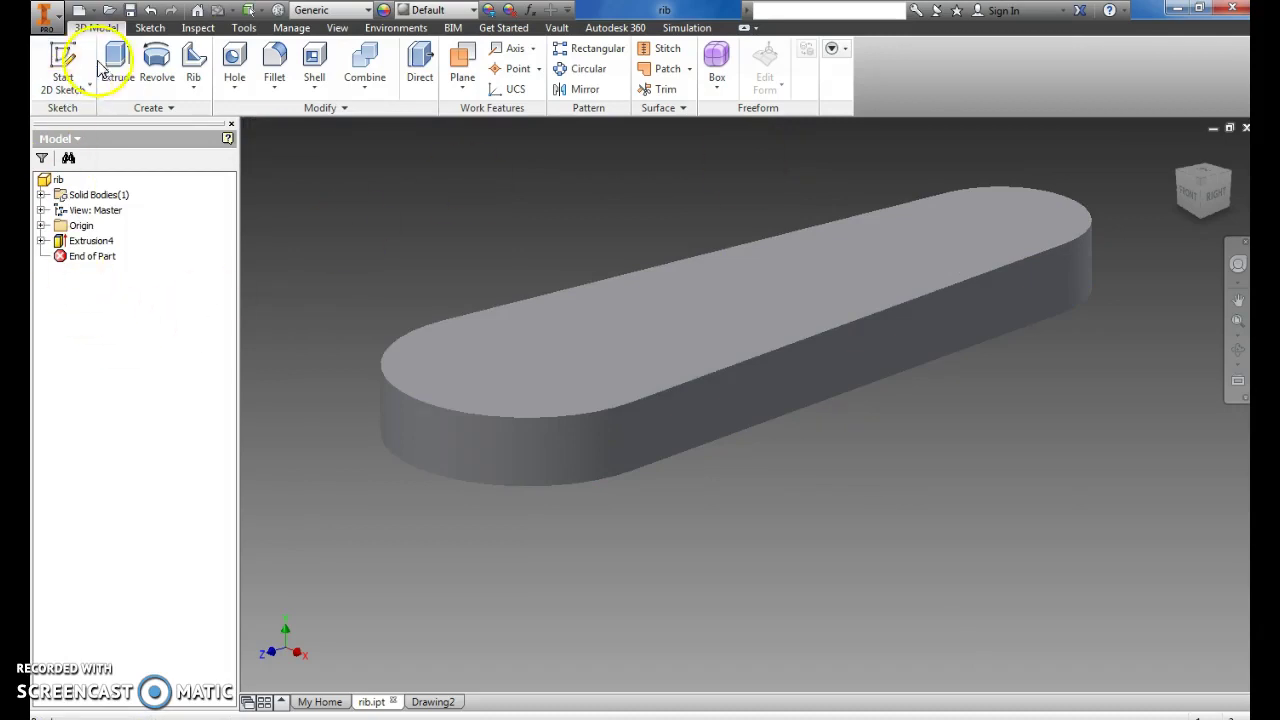
Step: Sketch a 2 in diameter circle centred on the origin on the base's top face, at the large end, and finish the sketch
click(62, 63)
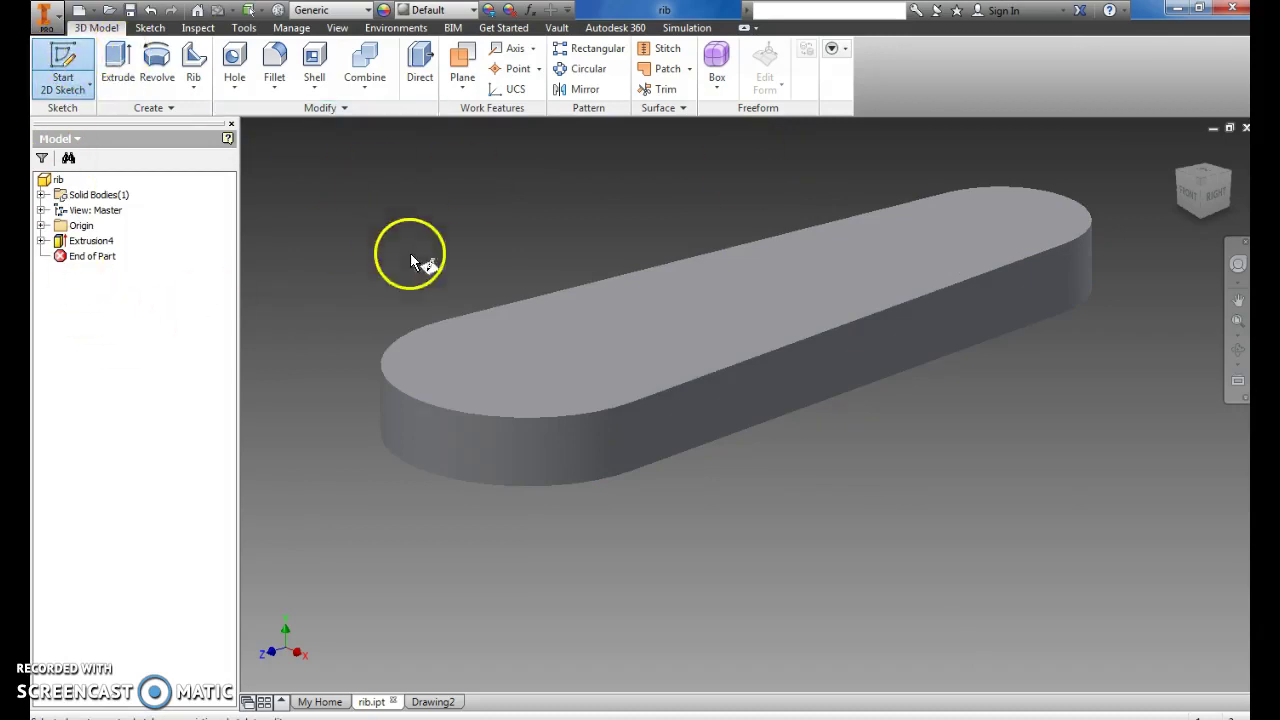
click(477, 380)
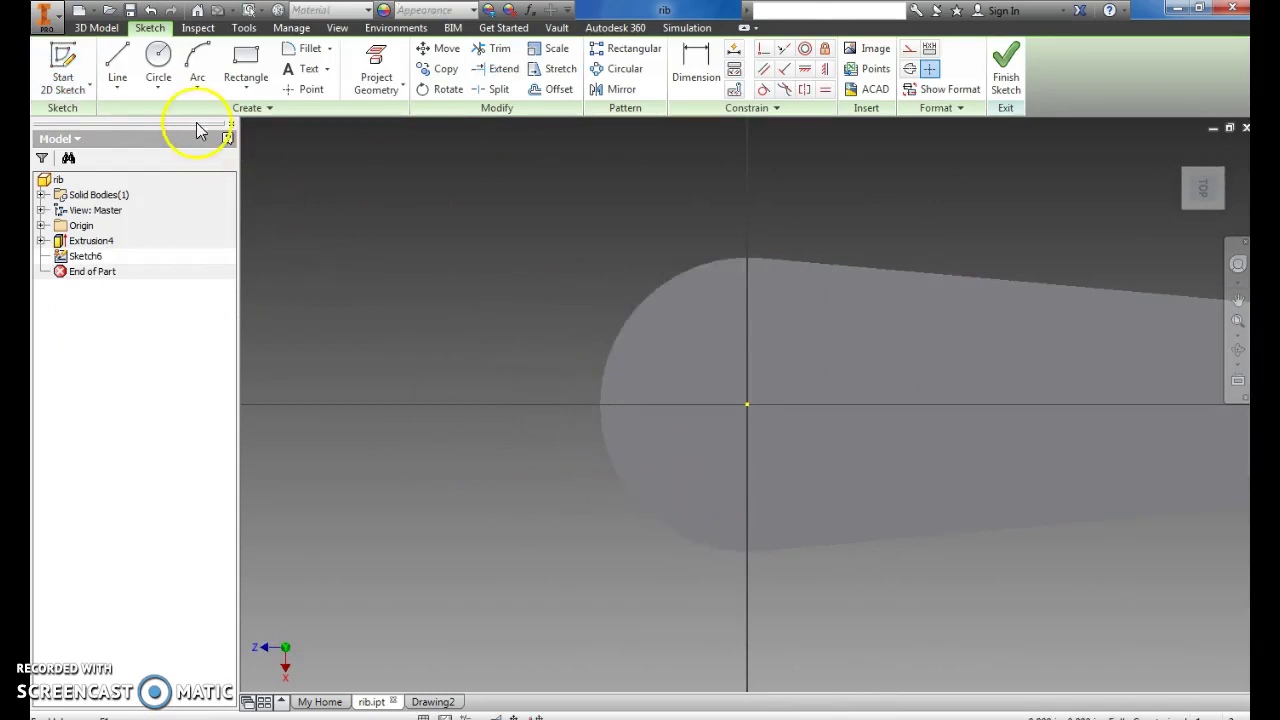
click(158, 58)
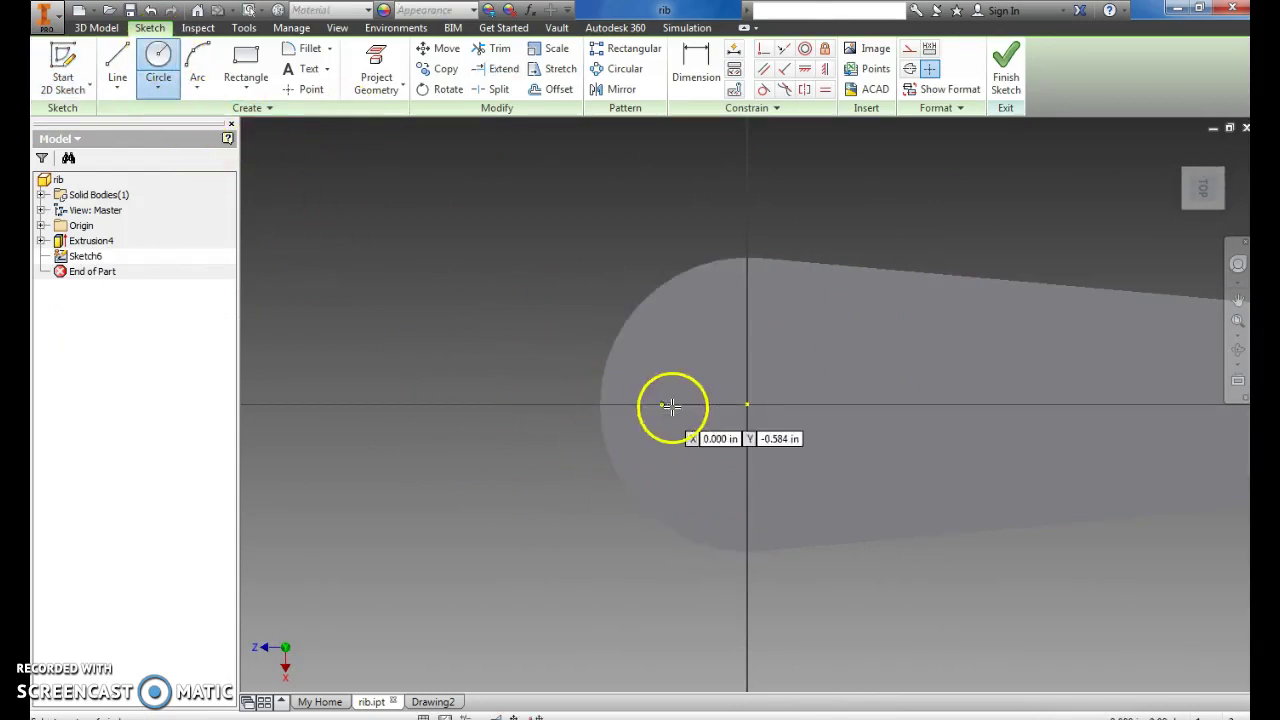
click(748, 404)
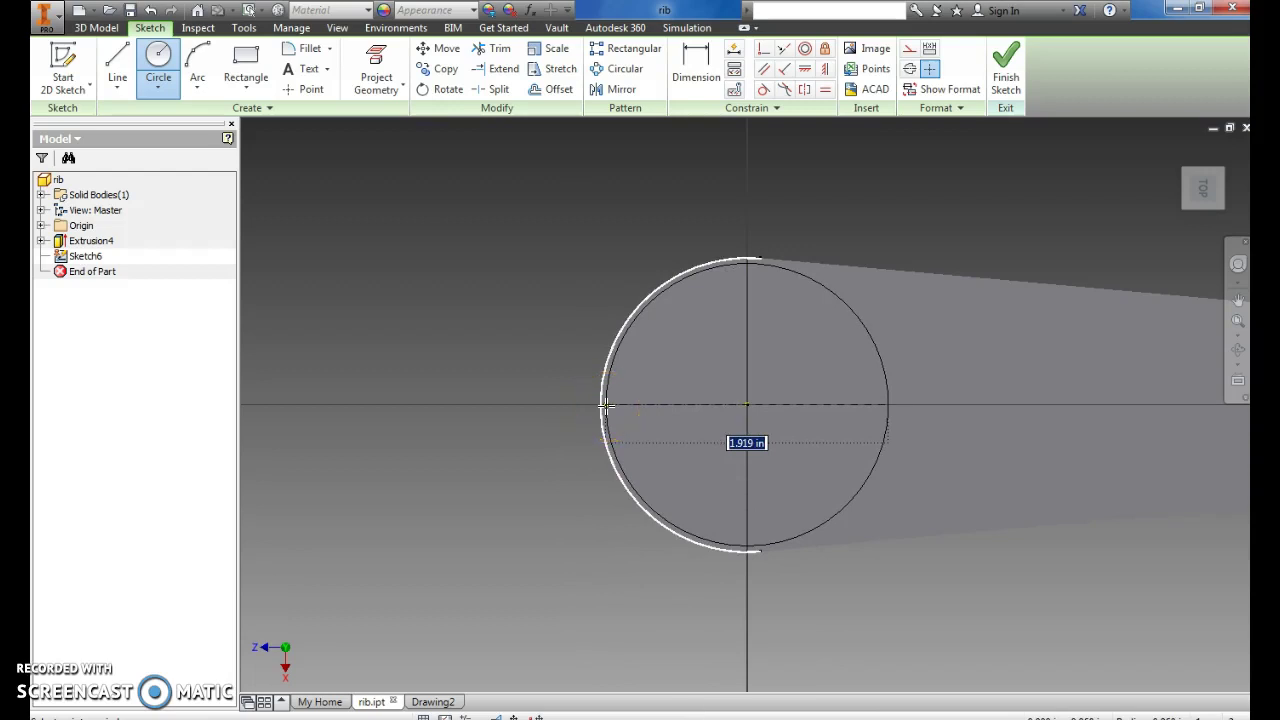
text(2)
key(Return)
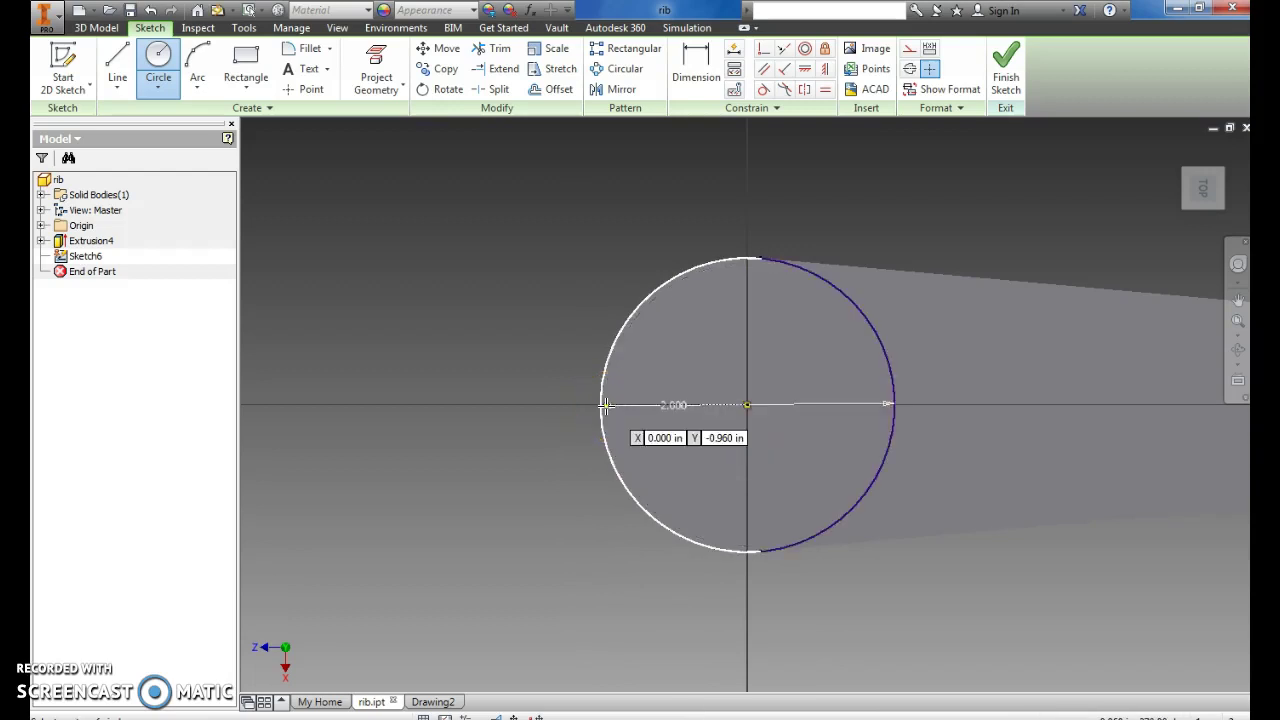
click(1003, 80)
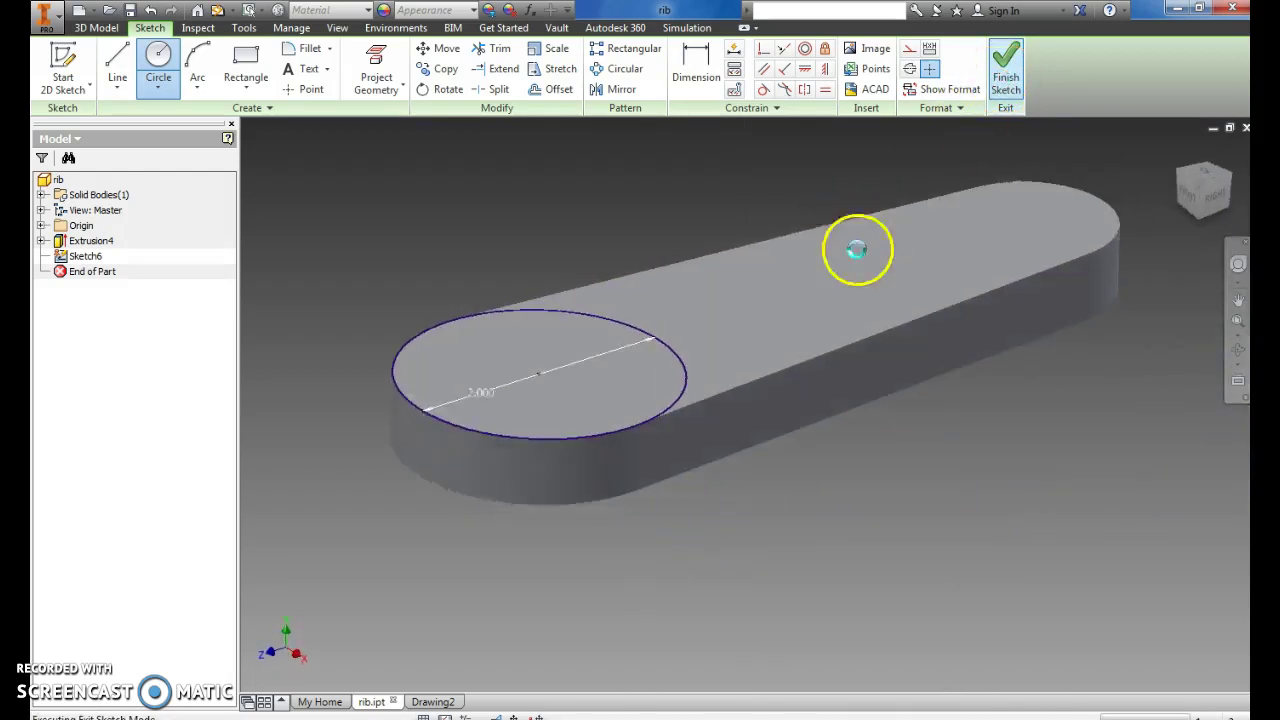
Step: Extrude the large-end circle upward by 1.75 in to form the large boss
click(115, 62)
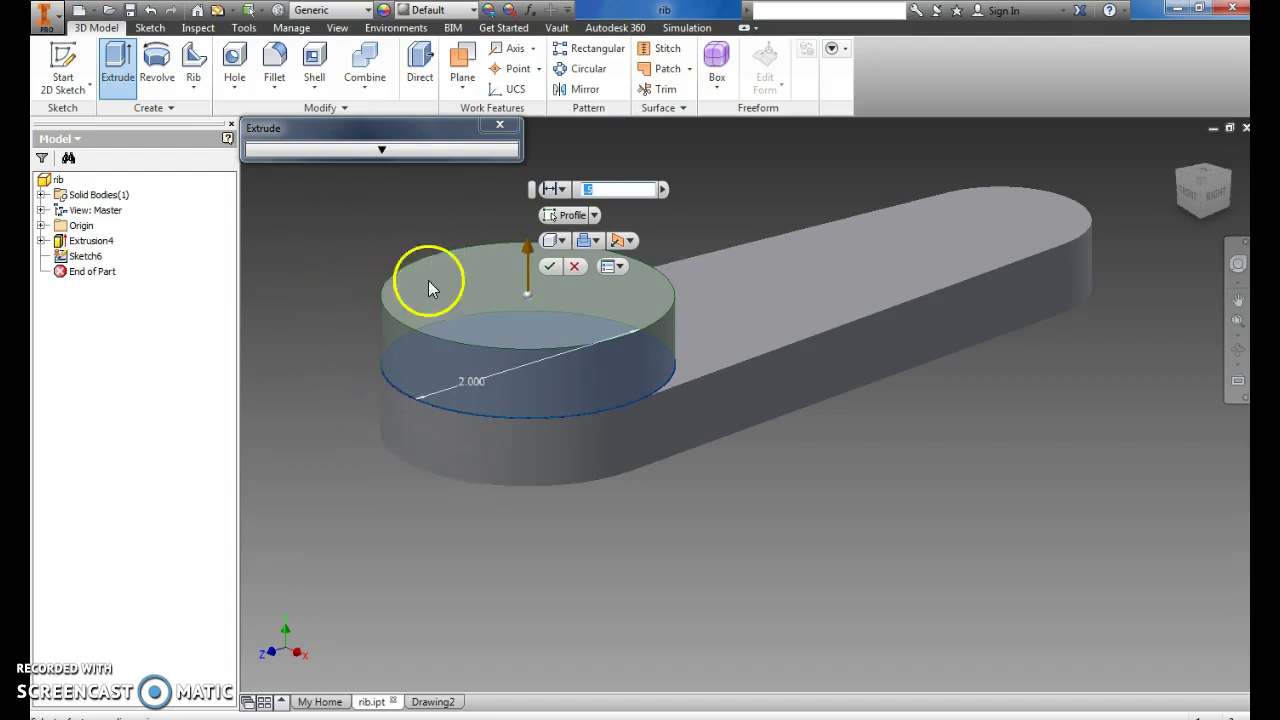
text(1.75)
key(Return)
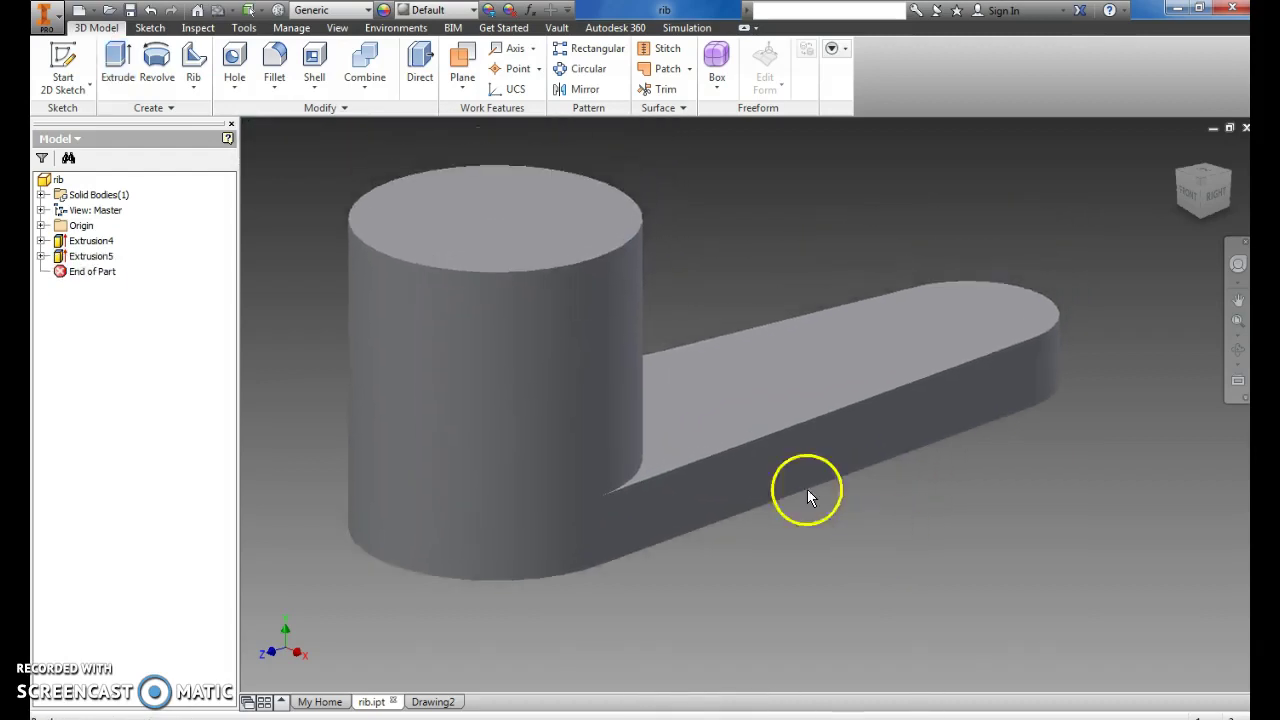
Step: Start a sketch on the base's top face and project the arc edge of the small end into it
click(62, 70)
click(923, 292)
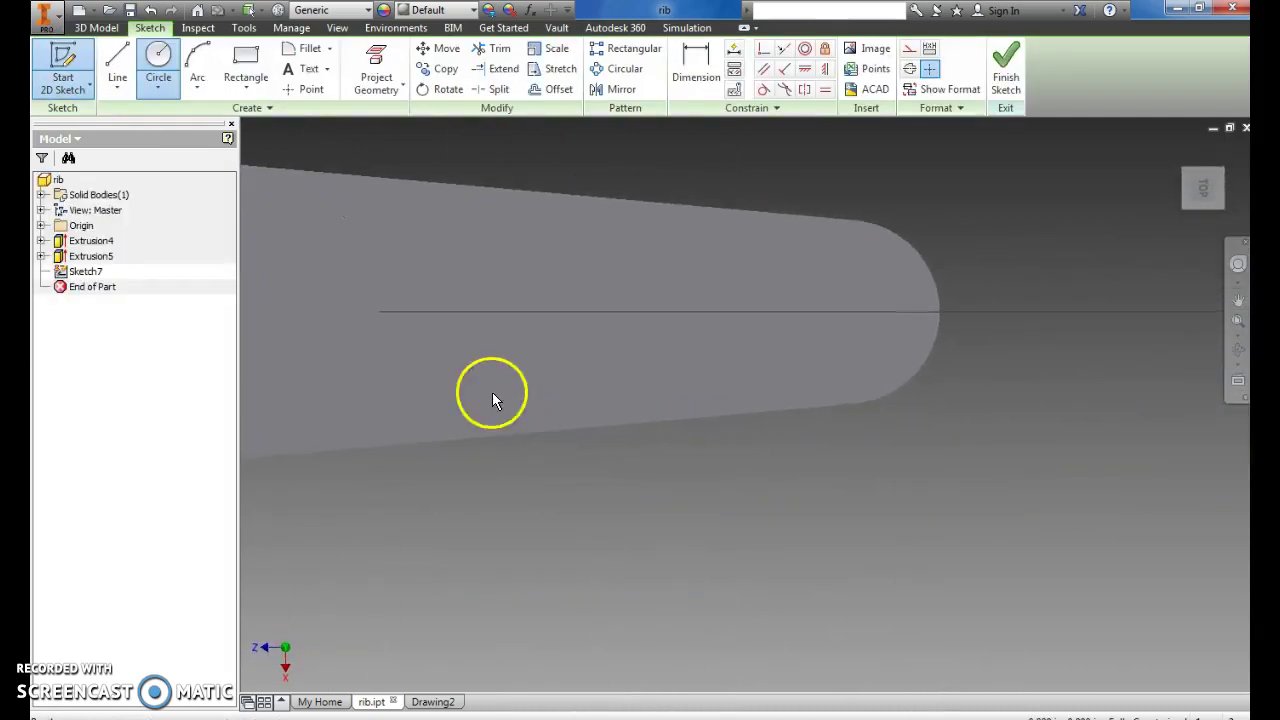
click(157, 55)
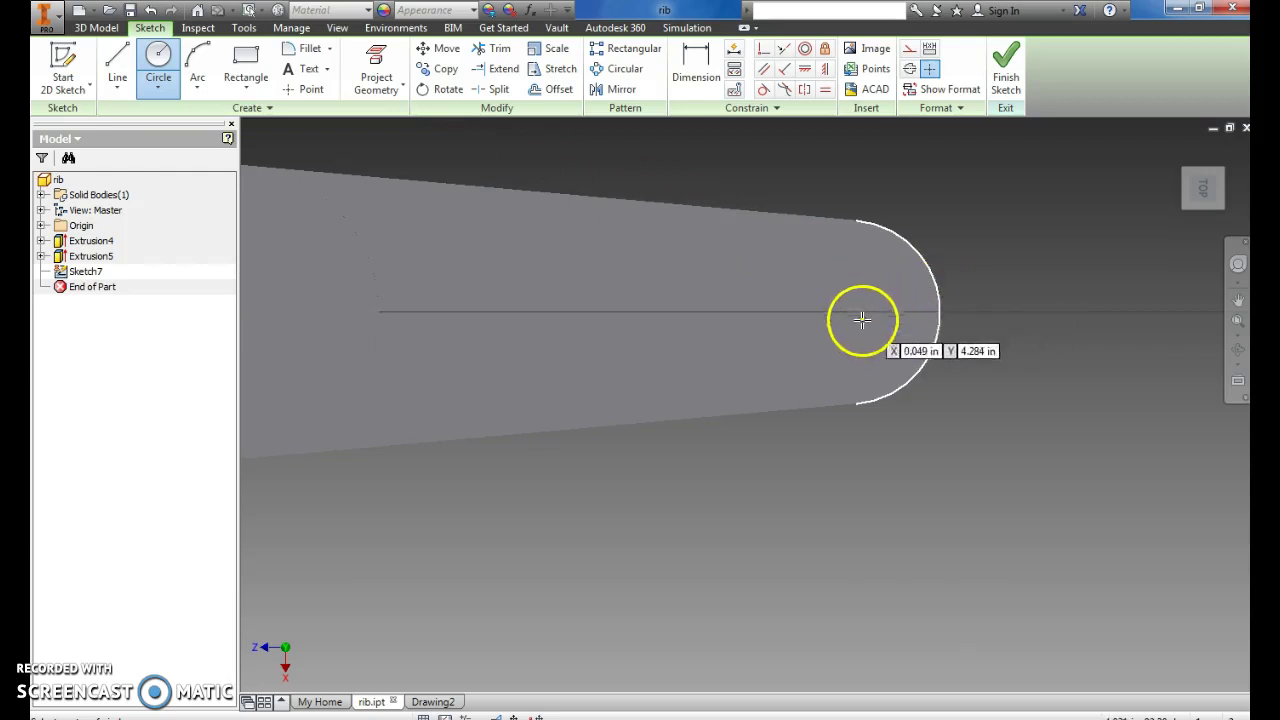
click(376, 72)
click(943, 294)
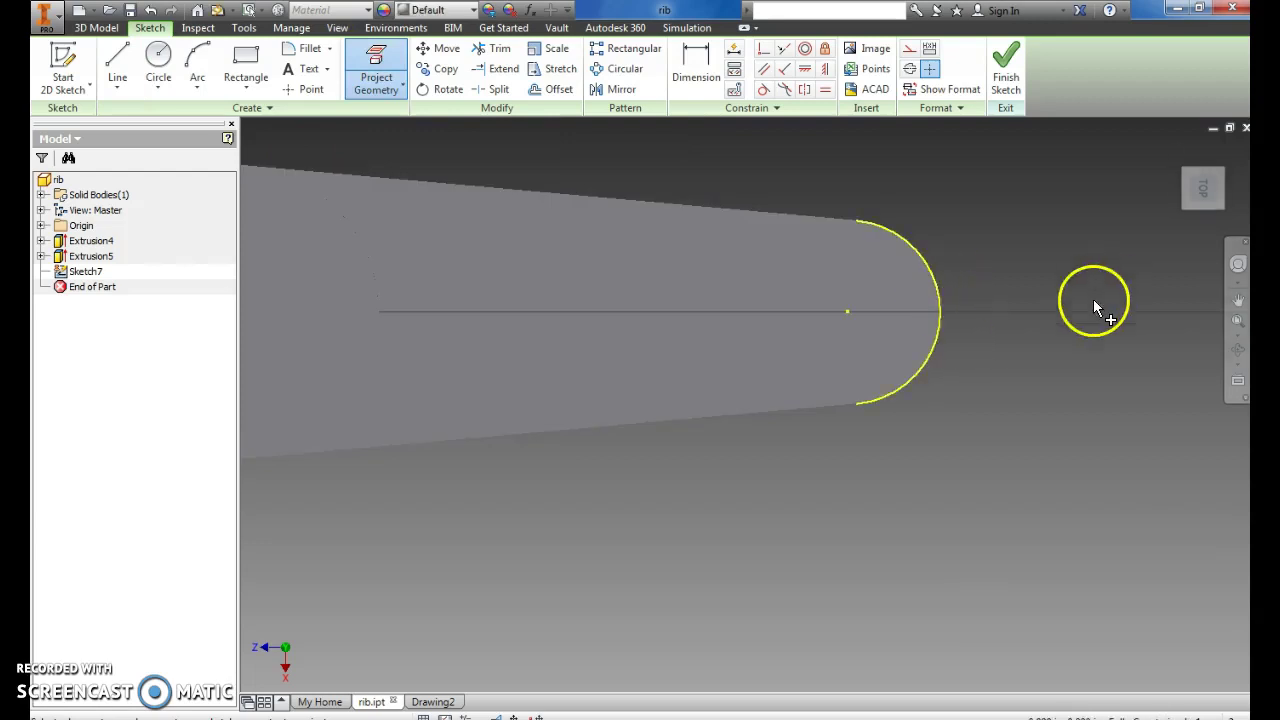
Step: Draw a circle centred on the projected arc's centre and matching its radius, and finish the sketch
click(158, 55)
click(847, 311)
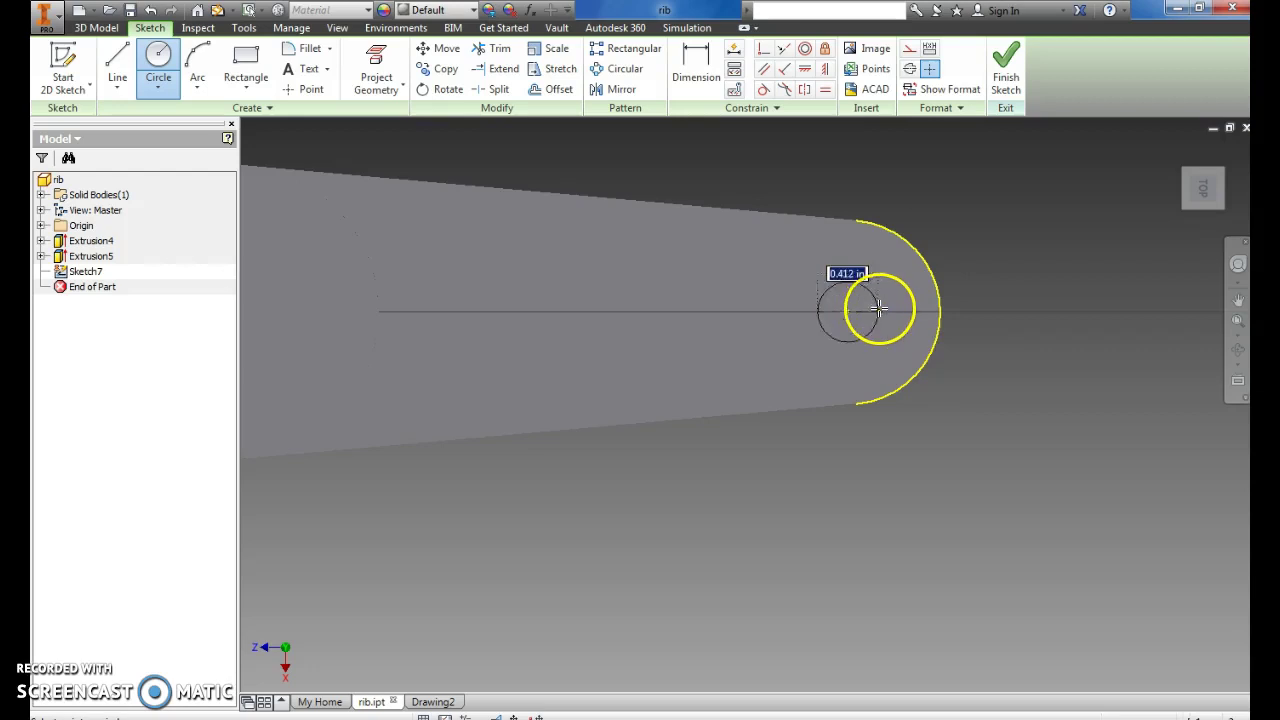
click(858, 220)
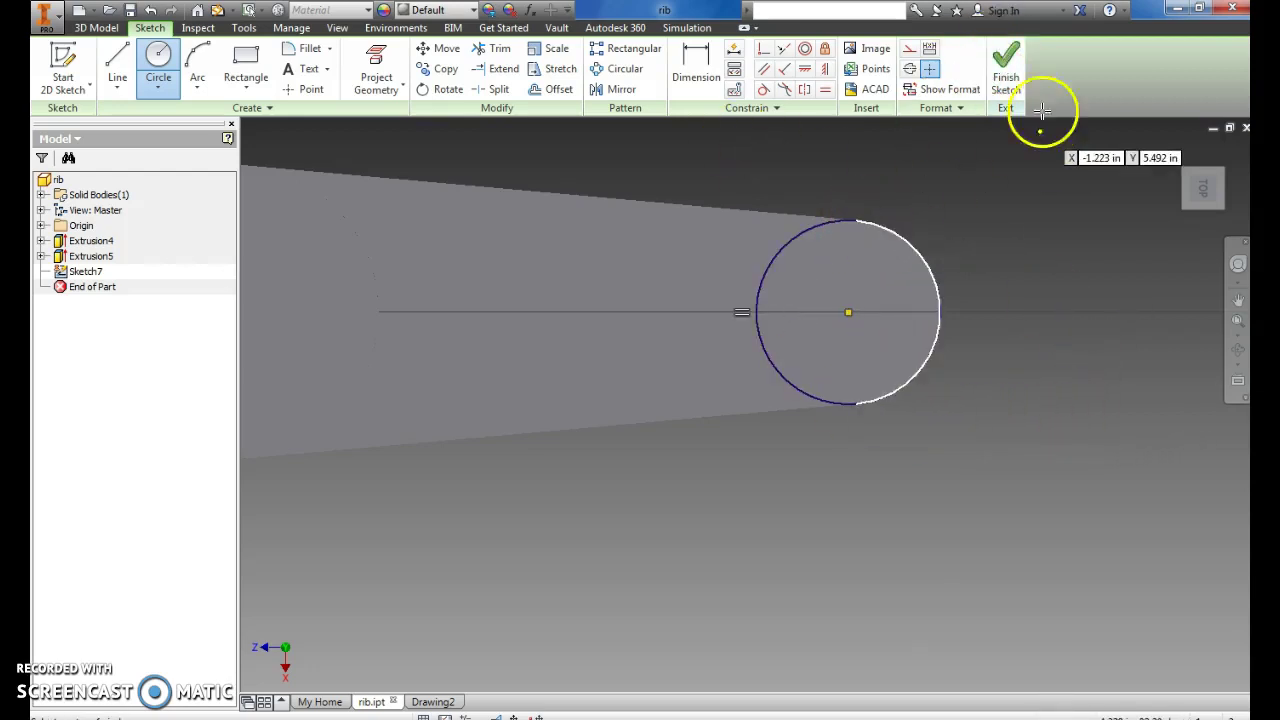
click(1006, 78)
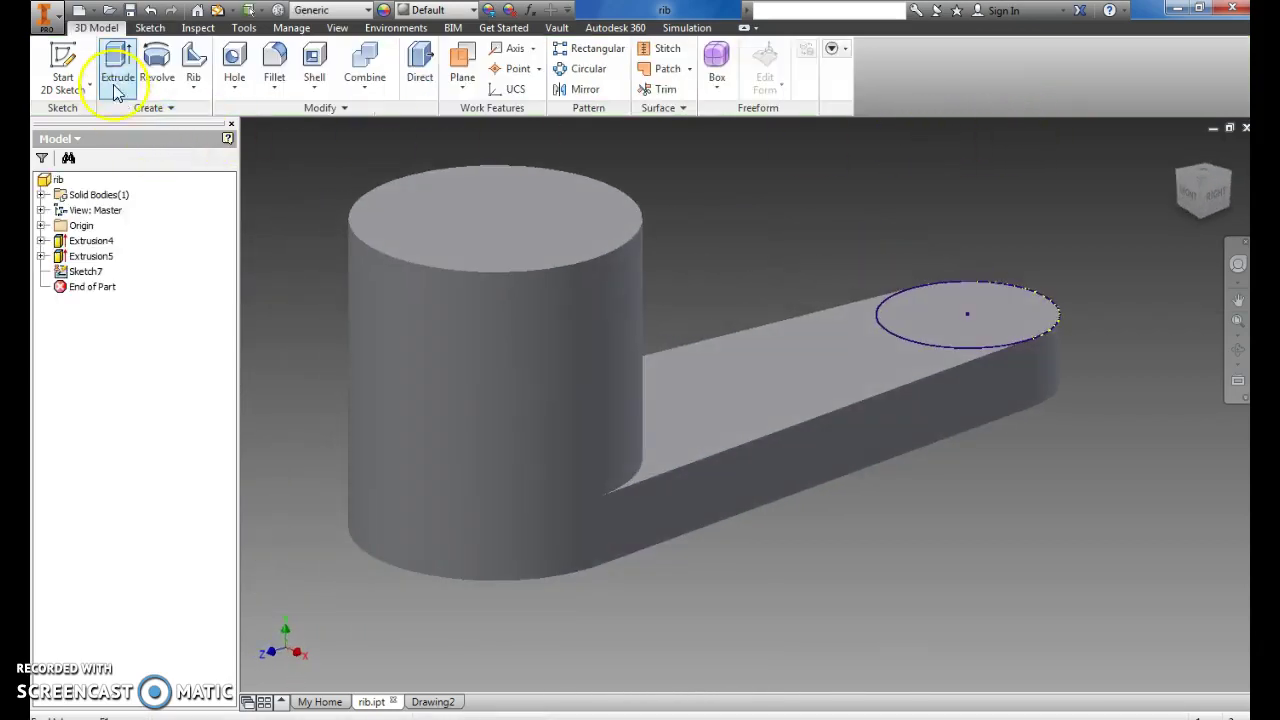
Step: Extrude the small-end circle upward by 0.75 in to form the small boss
click(118, 62)
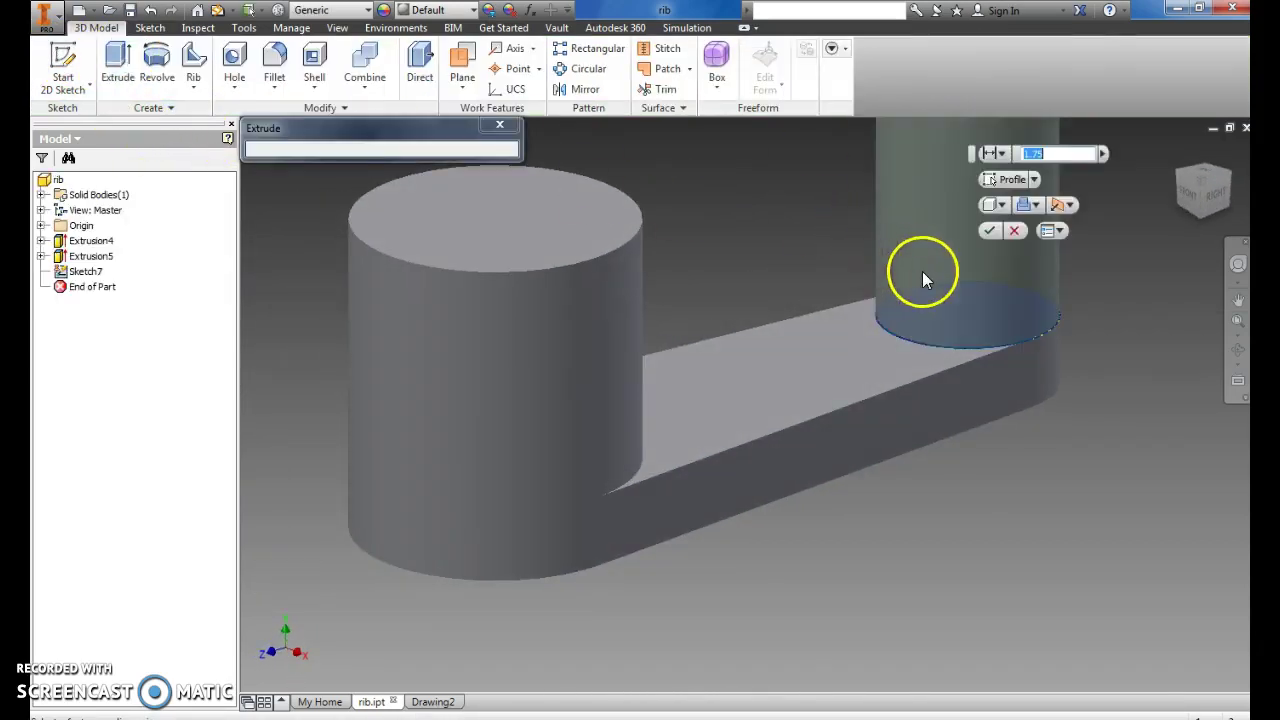
middle_drag(1126, 382, 996, 413)
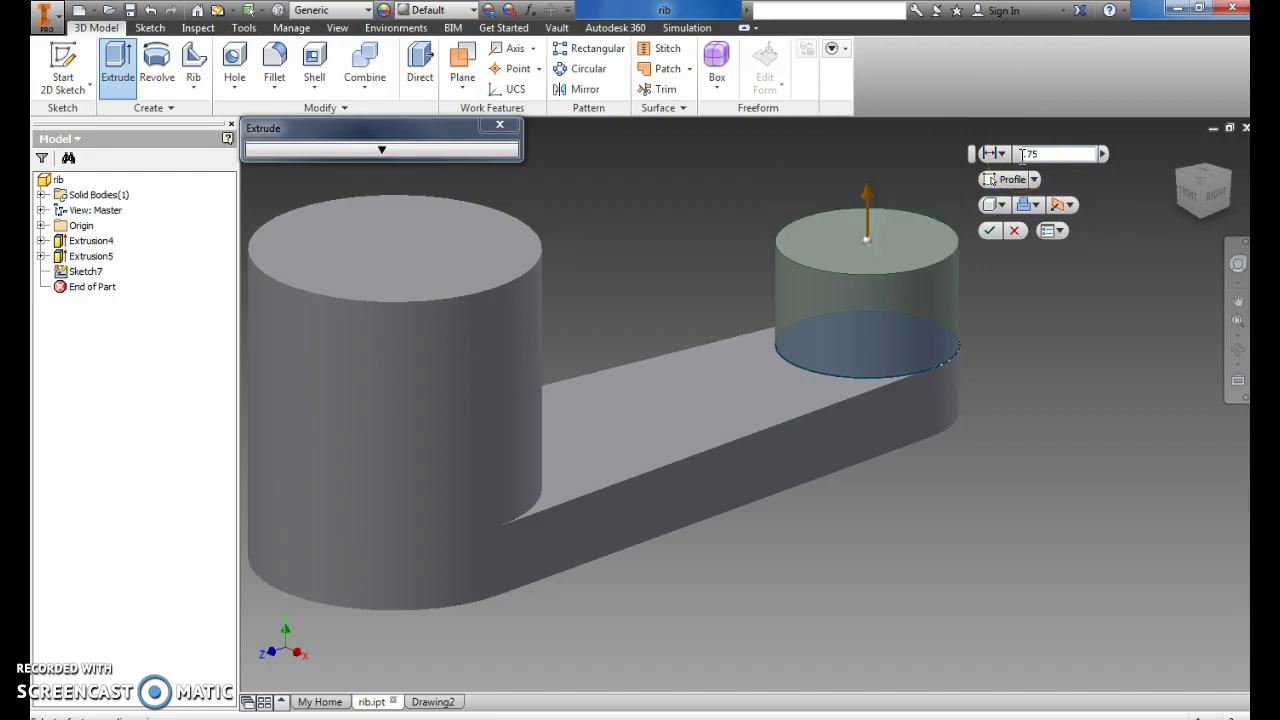
key(Return)
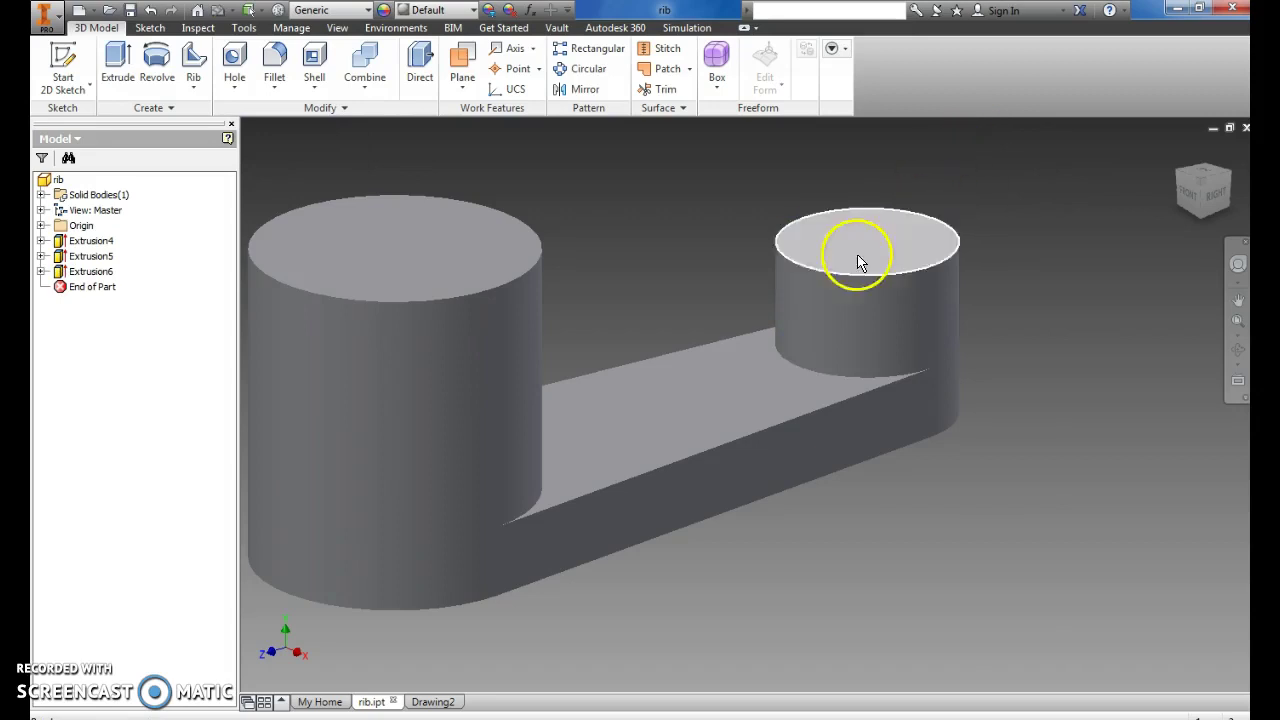
Step: Add a 1 in diameter Through All hole to the large boss's top face, placed concentric with its outer edge
middle_drag(613, 249, 653, 262)
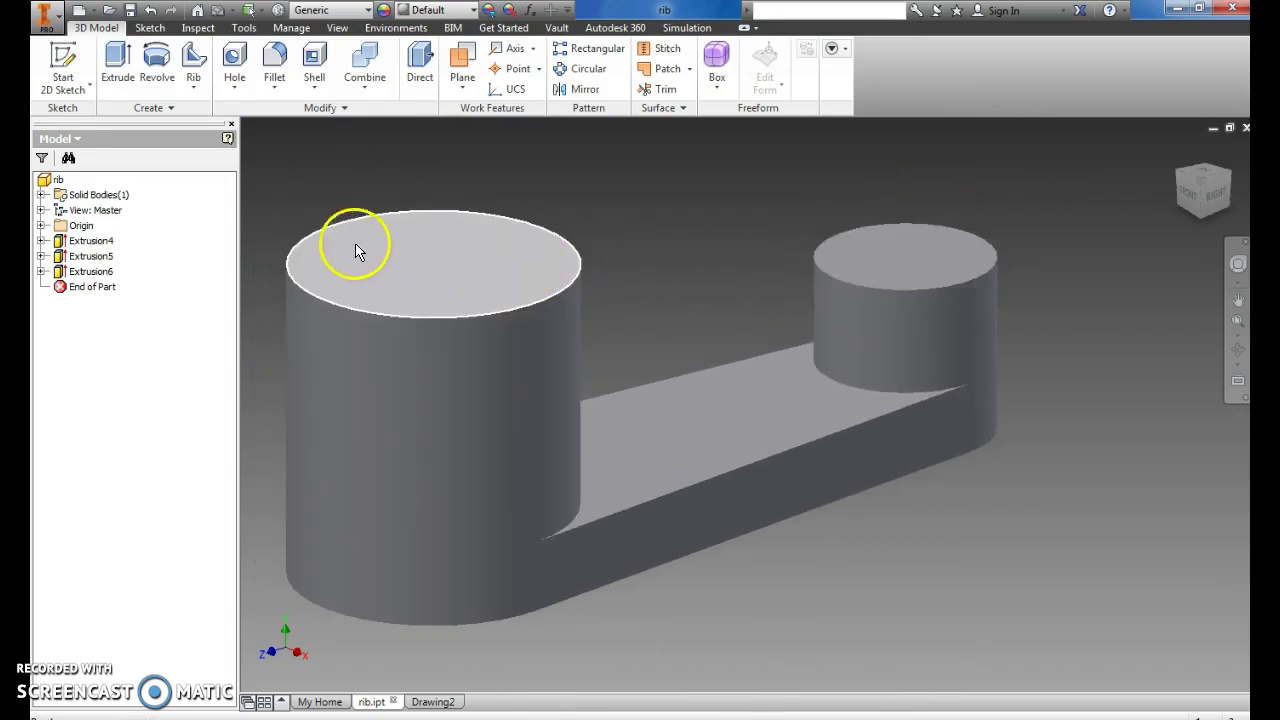
click(231, 64)
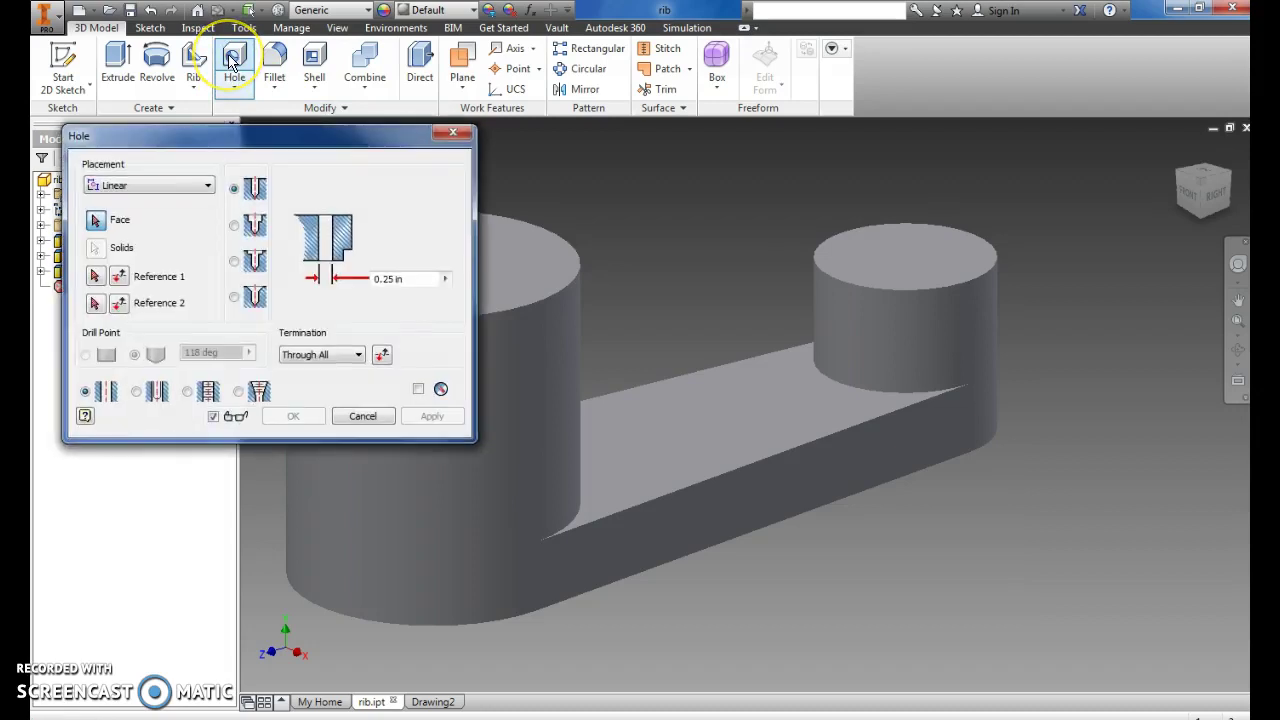
drag(395, 280, 326, 282)
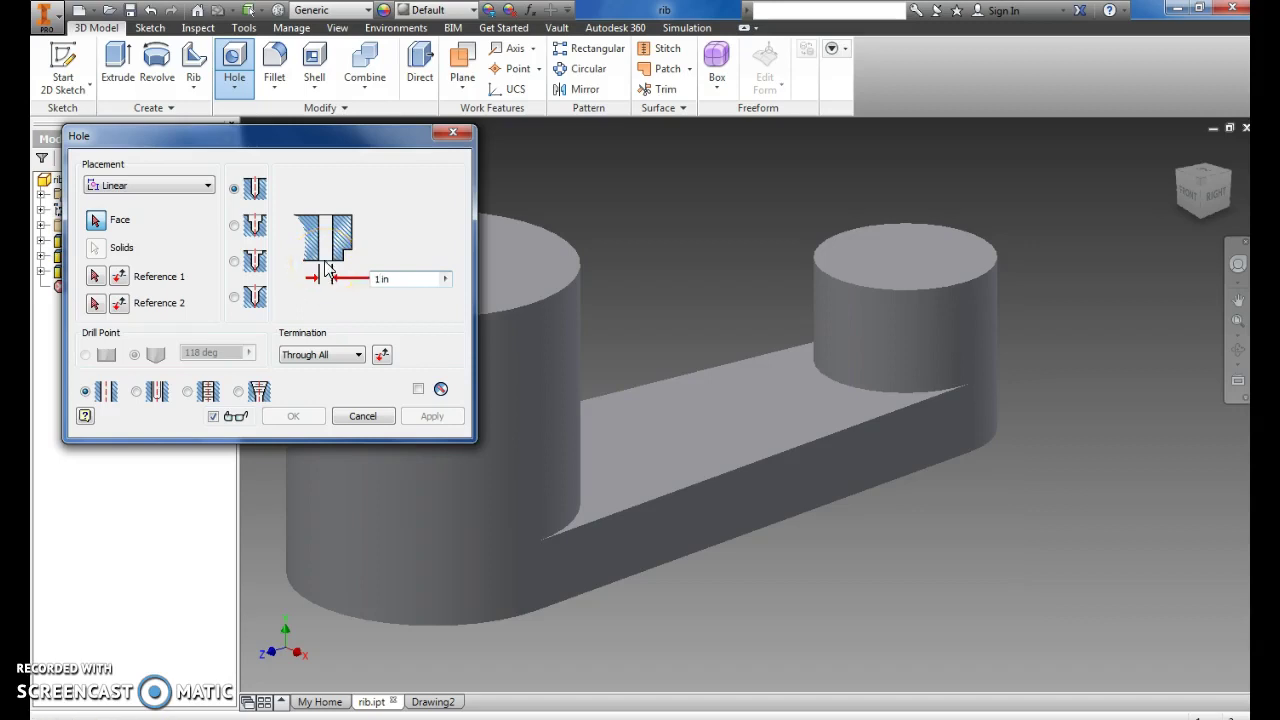
click(200, 185)
click(160, 230)
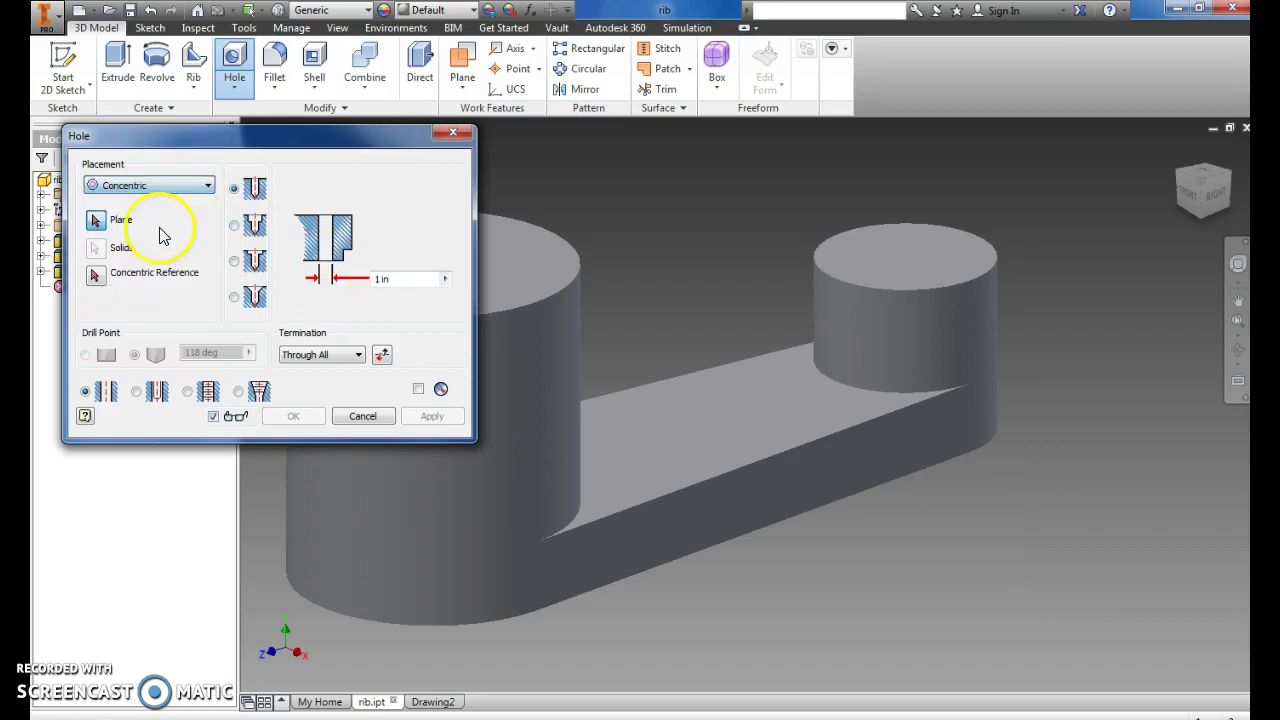
scroll(703, 274, down, 5)
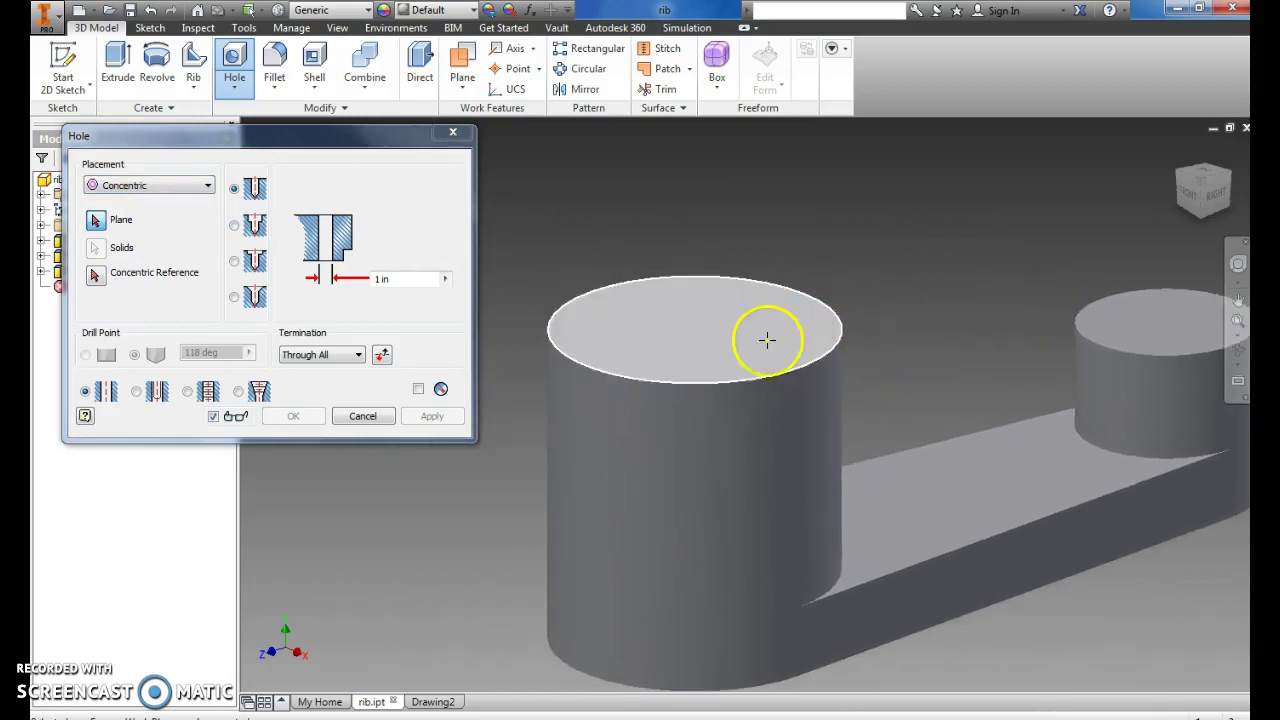
click(674, 334)
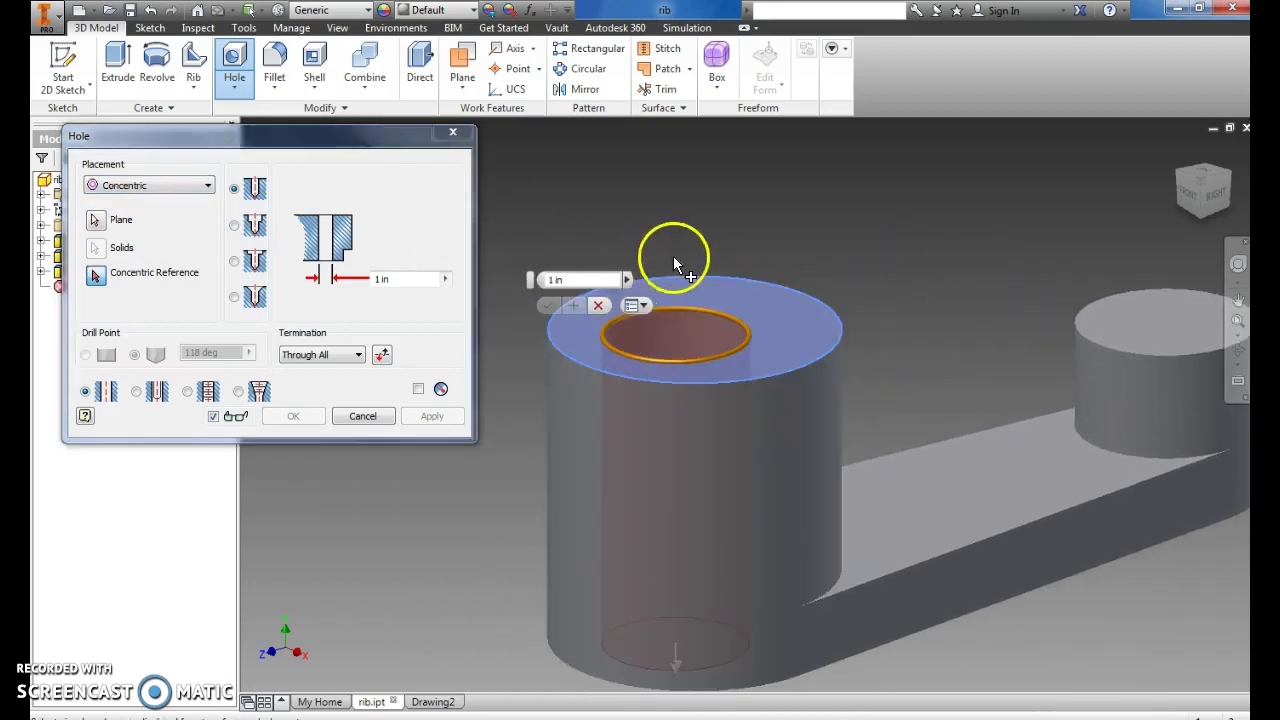
click(709, 275)
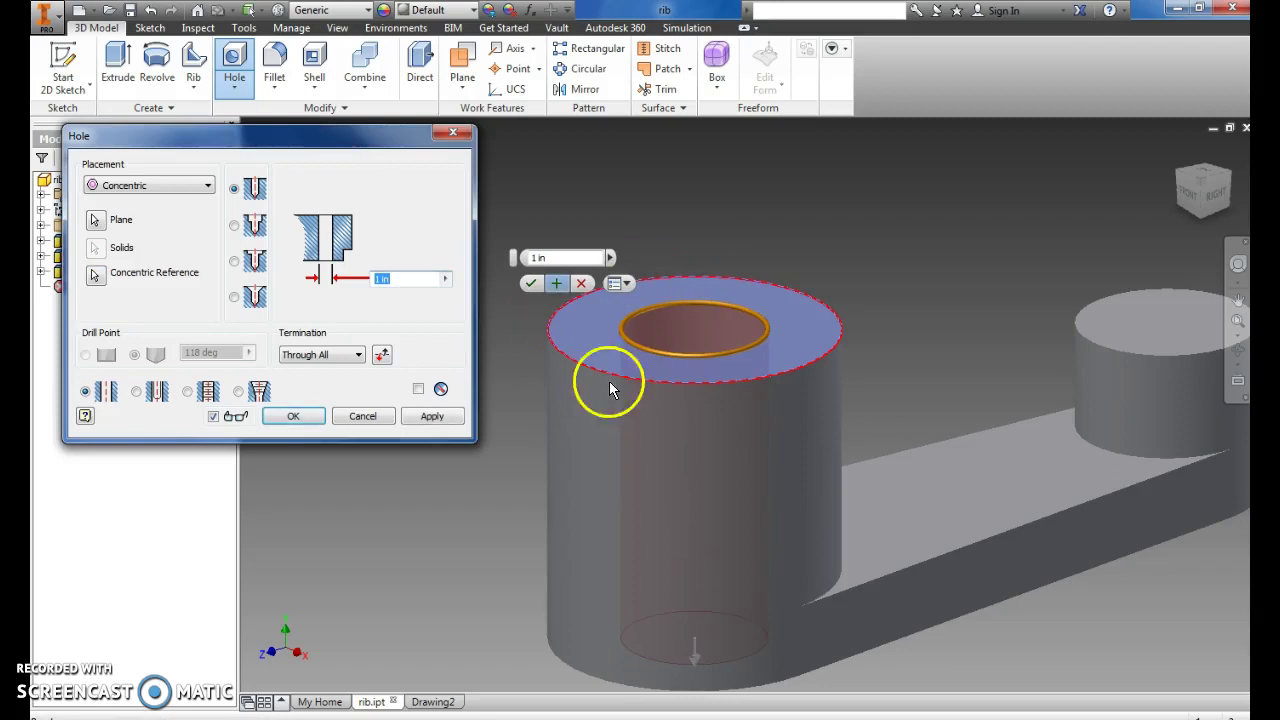
click(432, 418)
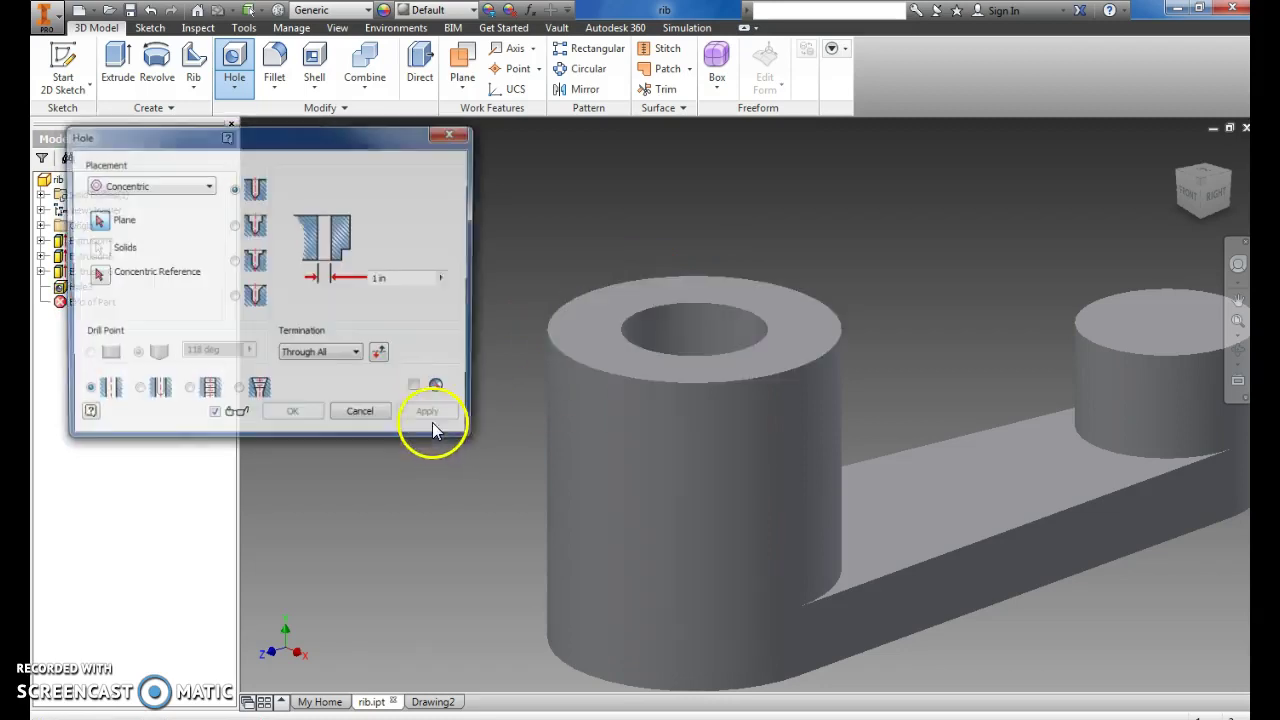
Step: Add a 0.625 in diameter Through All hole to the small boss, concentric with its outer edge, and finish the Hole command
middle_drag(482, 470, 320, 543)
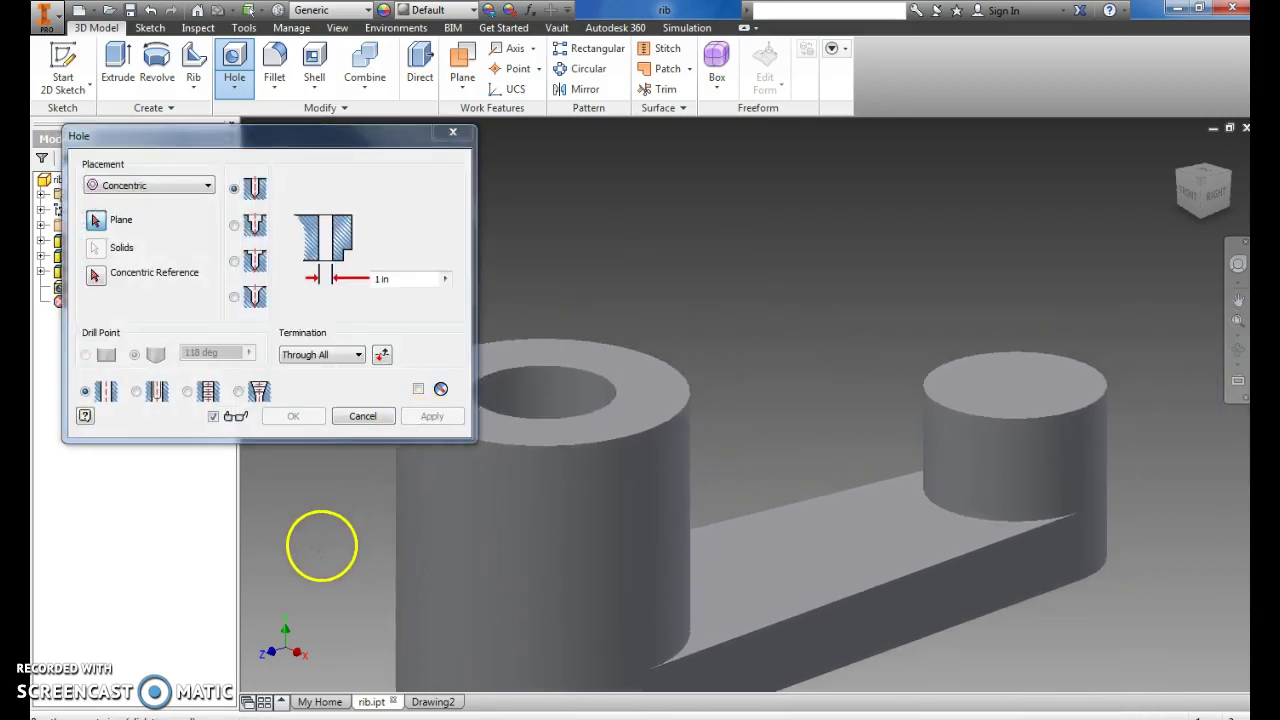
click(380, 279)
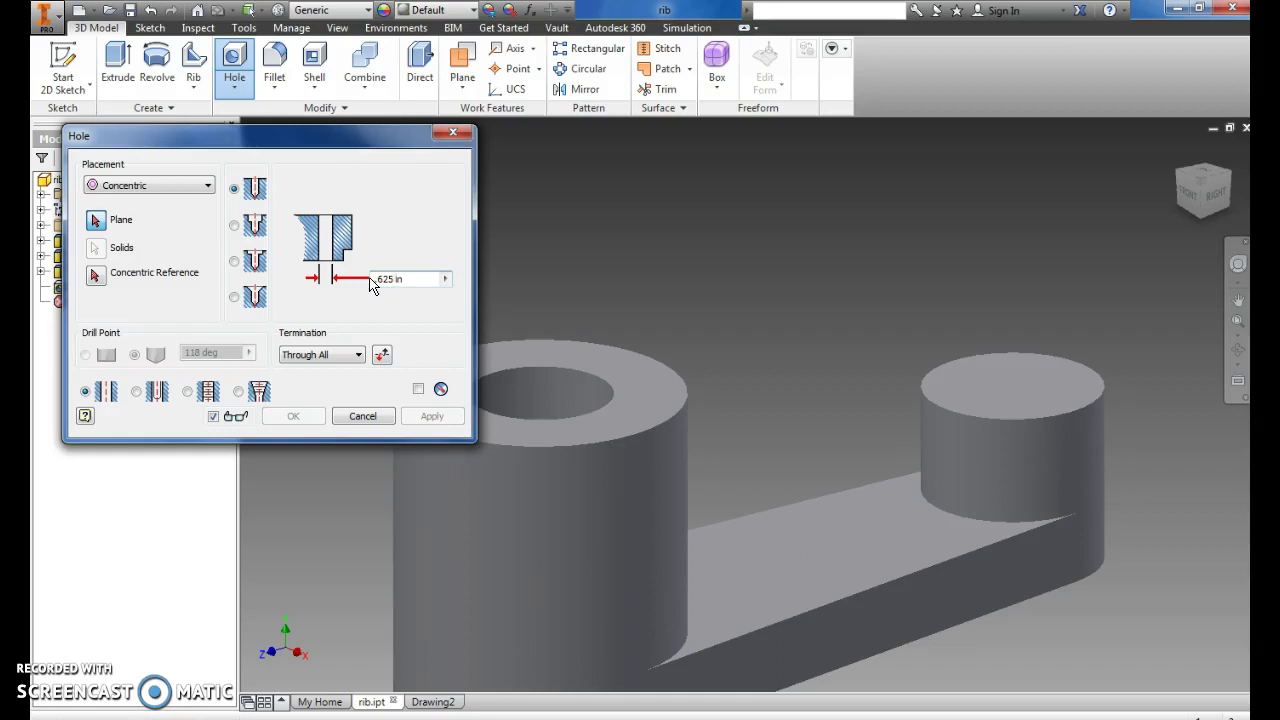
click(993, 398)
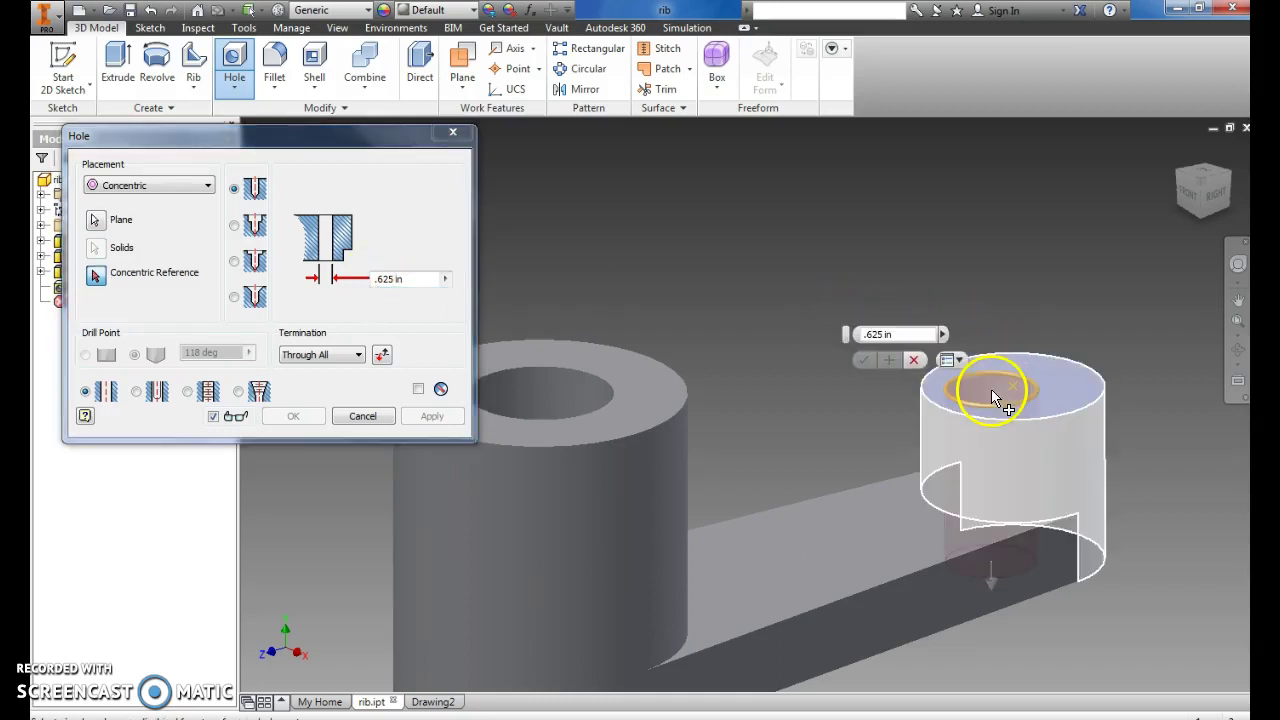
click(1092, 372)
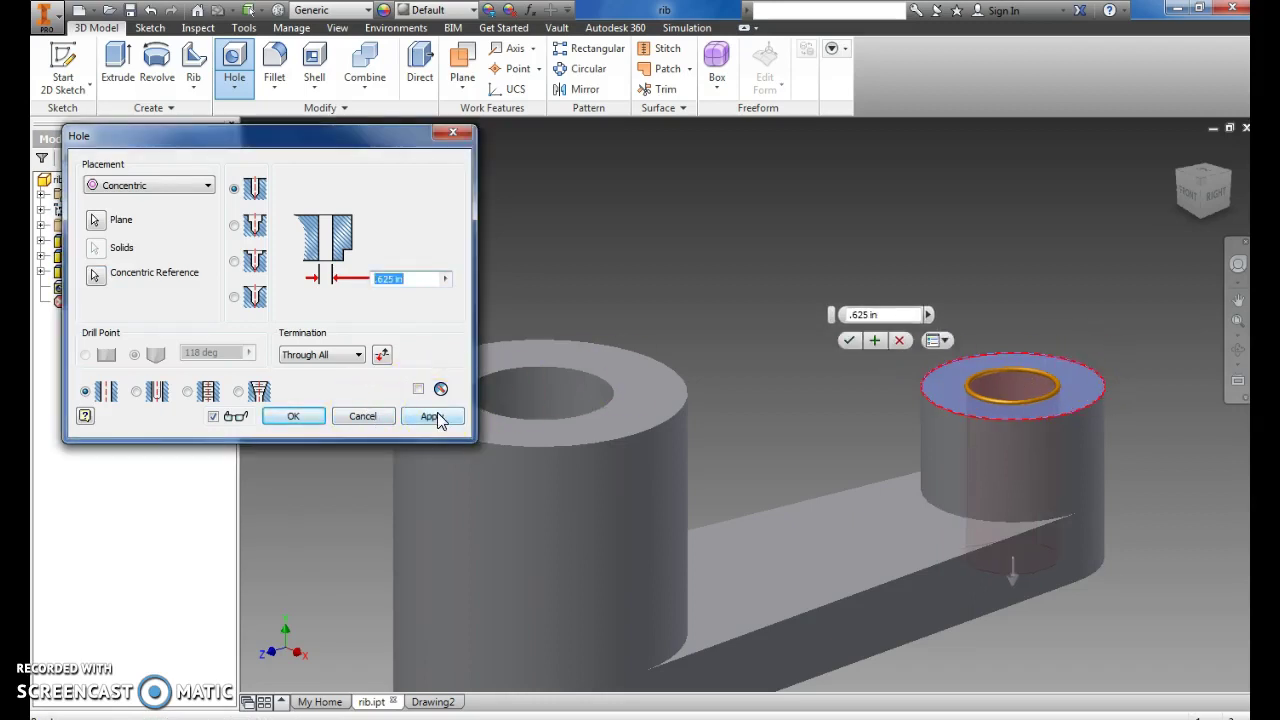
click(297, 416)
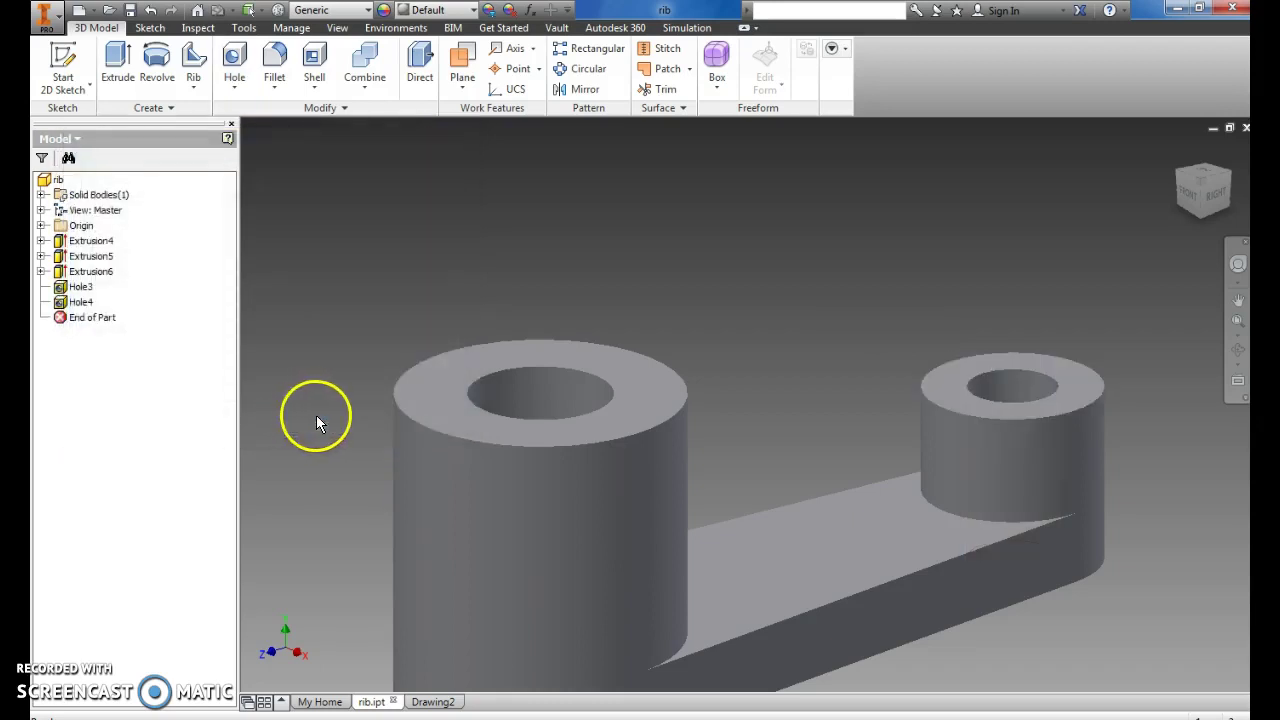
Step: Start a sketch on the large boss's top face and project that face's outer and inner circular edges into it
middle_drag(700, 481, 634, 400)
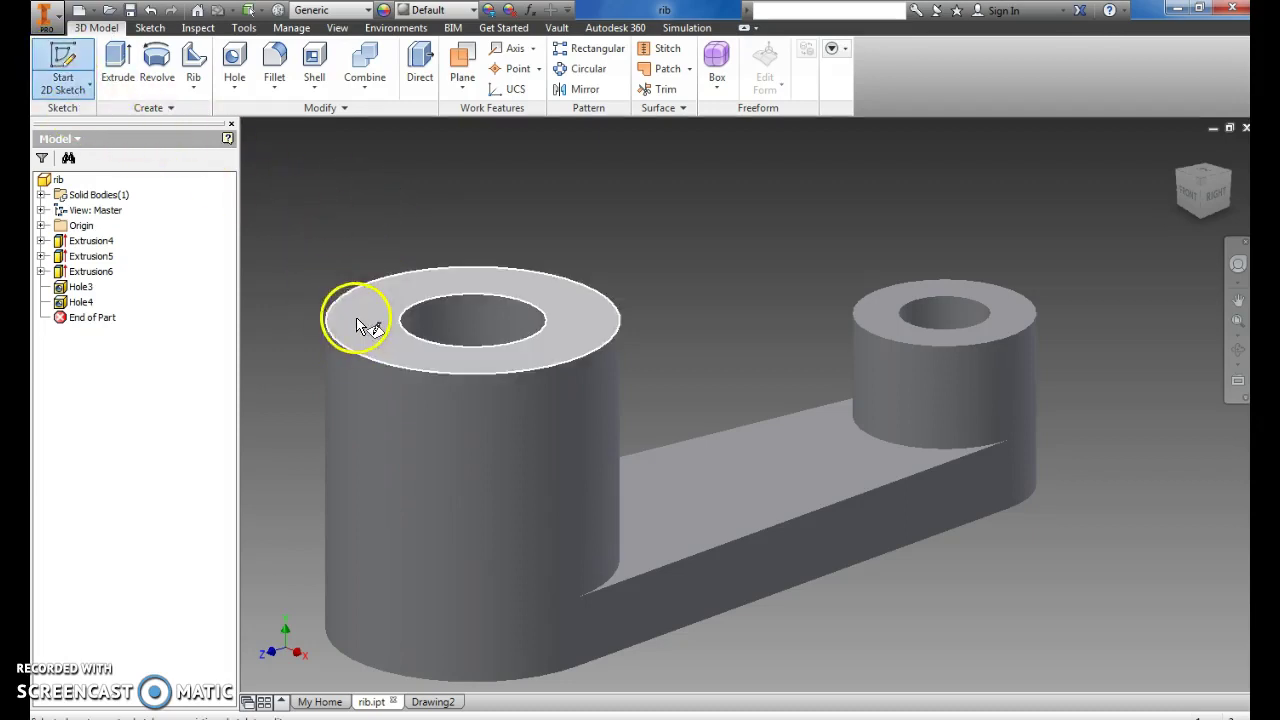
click(412, 331)
mouse_move(711, 429)
middle_down()
mouse_move(657, 414)
mouse_move(508, 414)
middle_up()
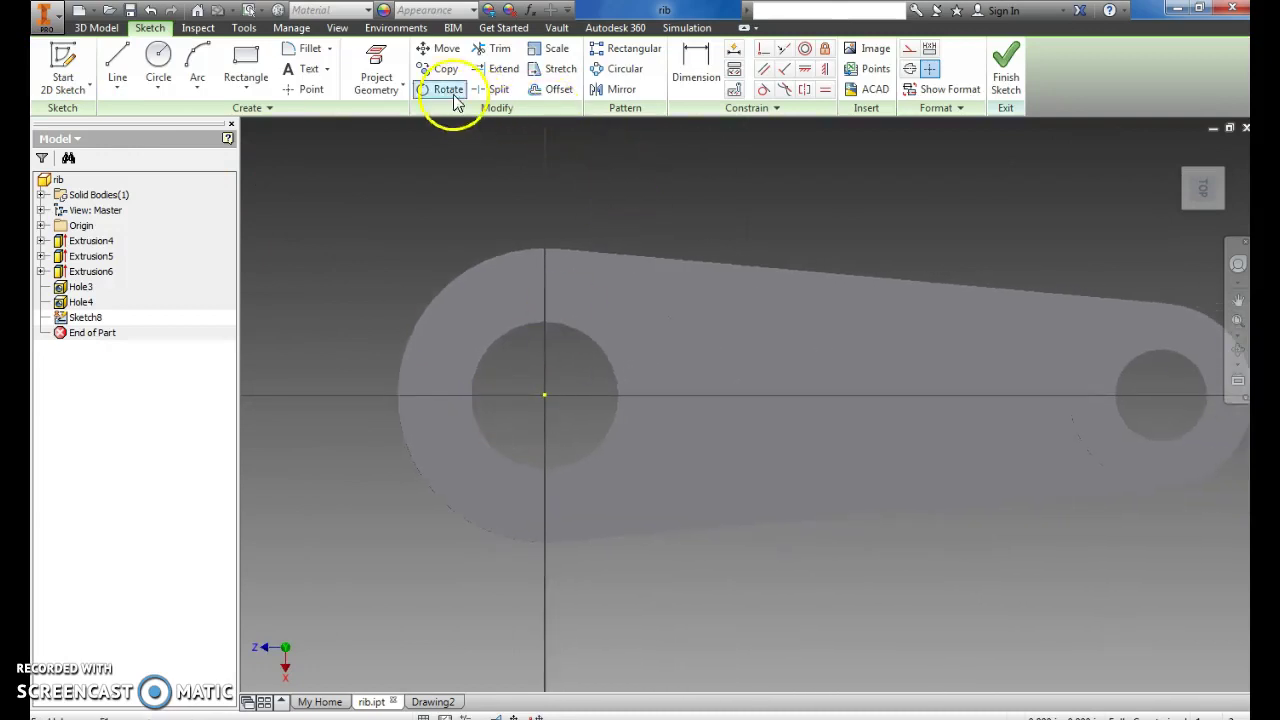
click(374, 65)
click(463, 333)
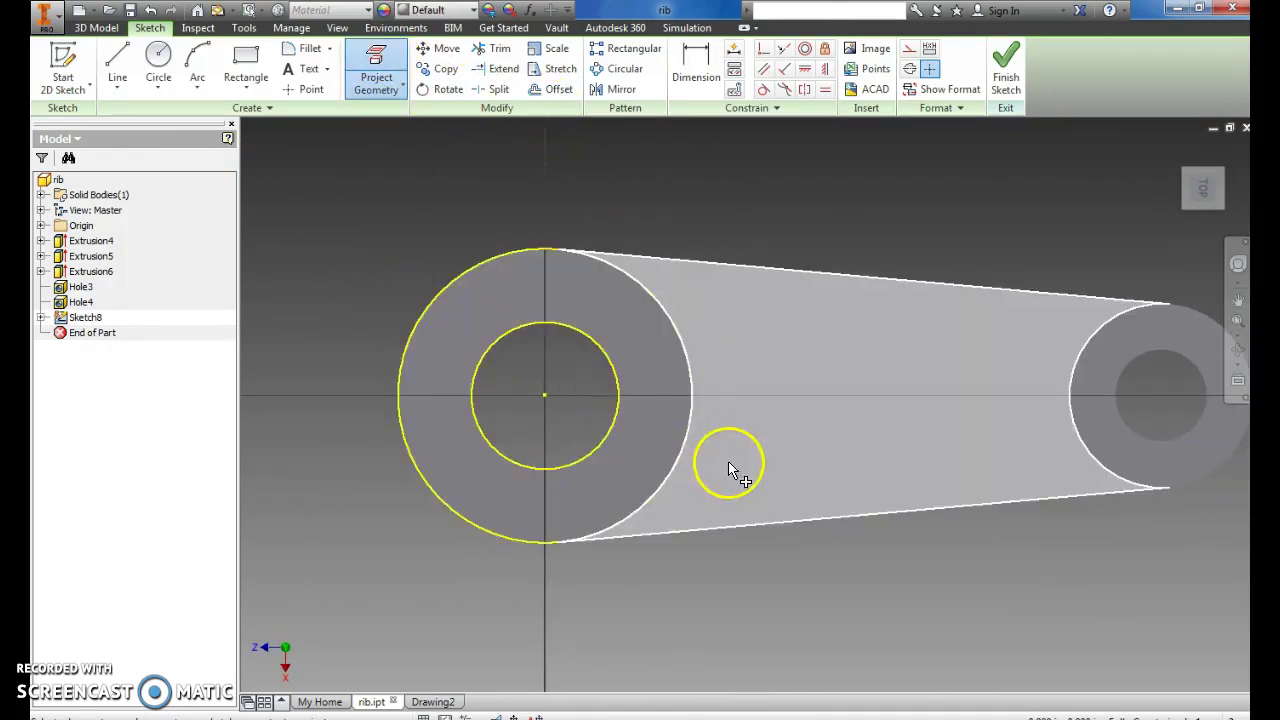
Step: Draw a 1.5 in diameter circle centred on the large boss's bore
click(117, 65)
key(c)
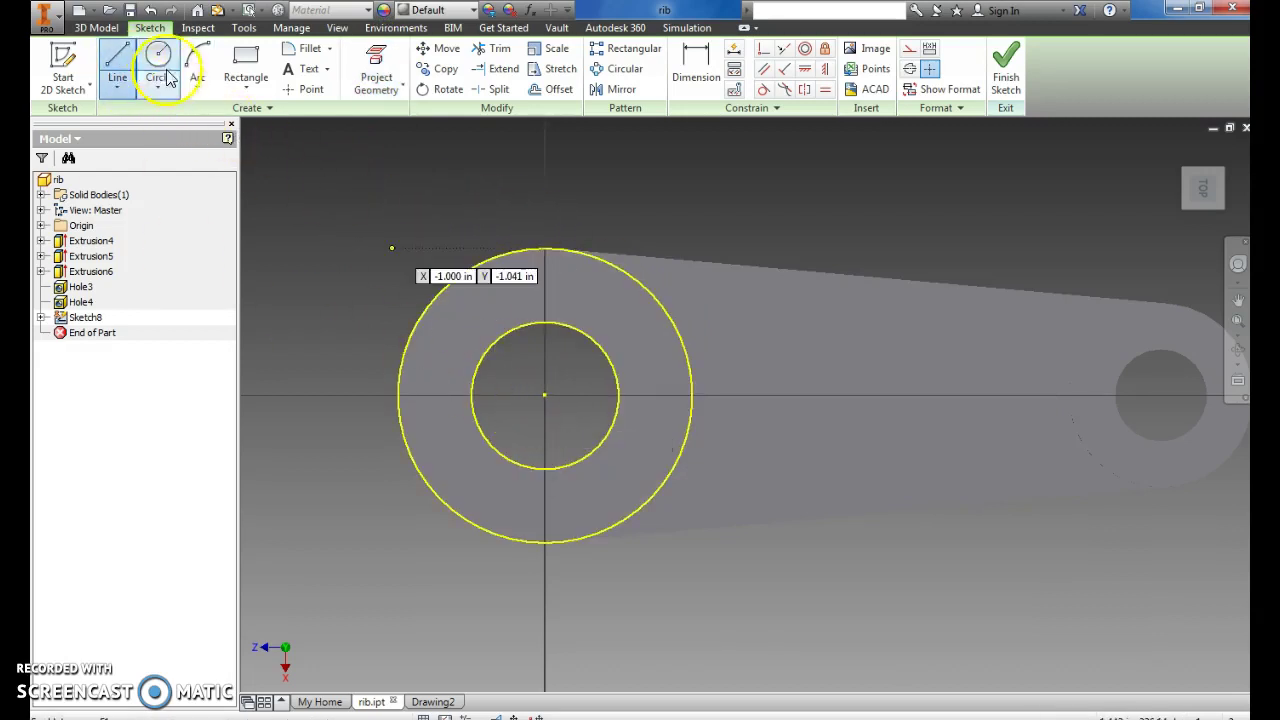
click(546, 396)
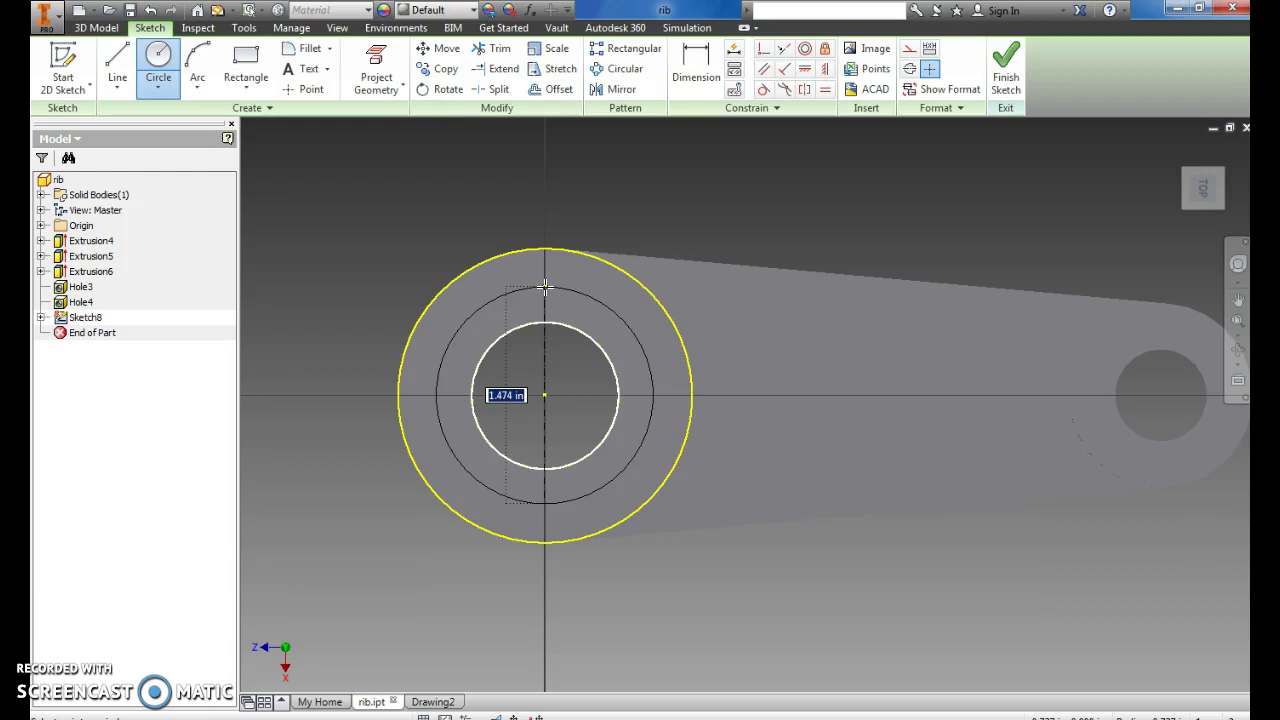
text(1.500)
key(Return)
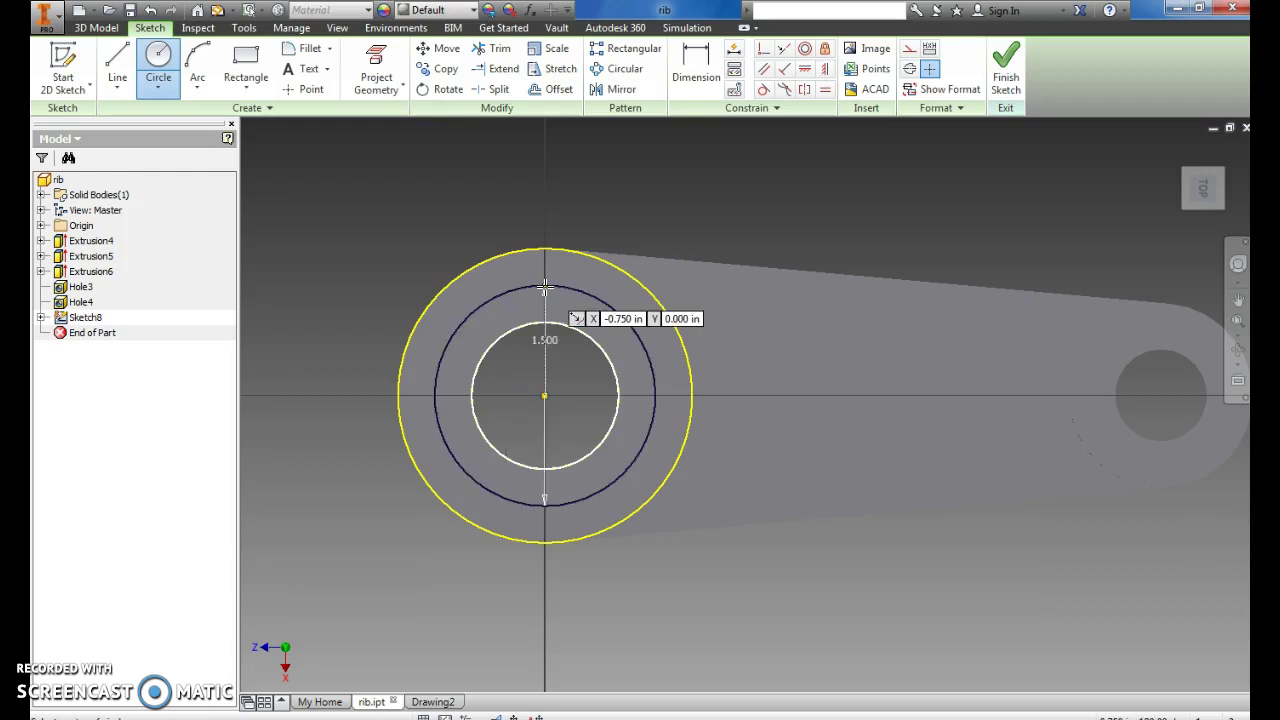
Step: Draw a 0.312 in diameter circle centred on the 1.5 in circle, at the point farthest from the small boss, and finish the sketch
click(167, 66)
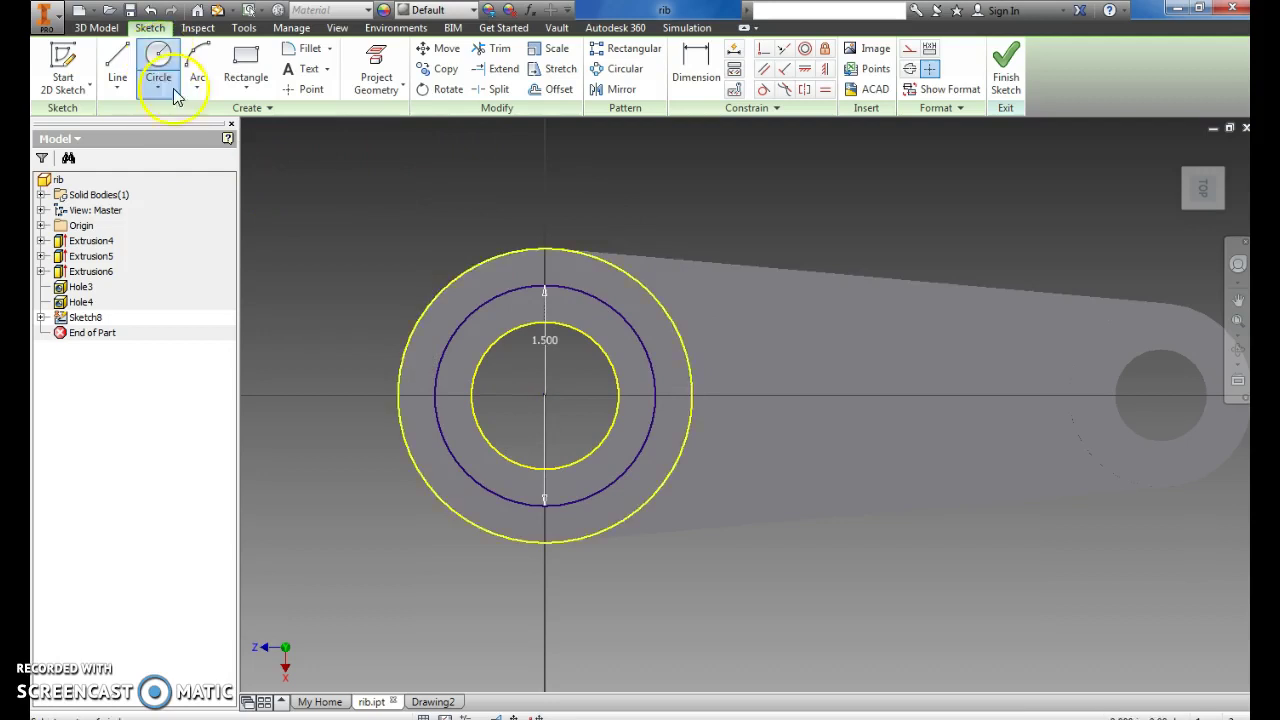
click(433, 395)
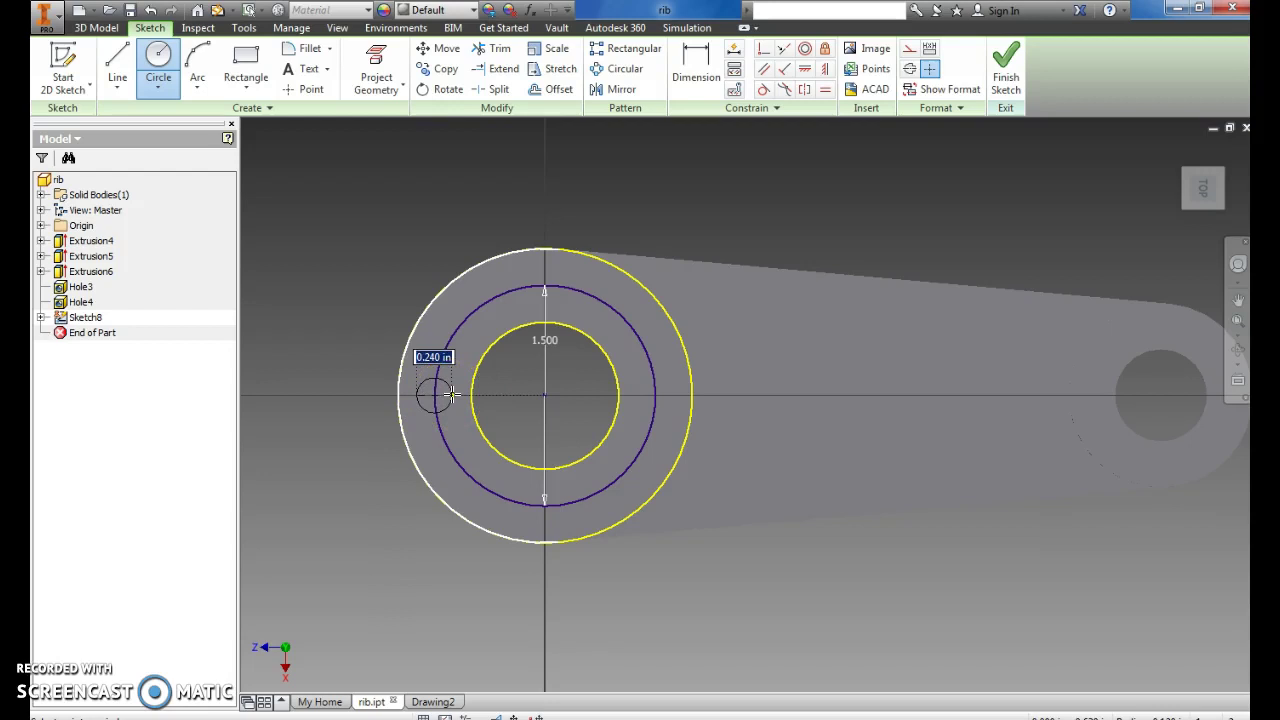
text(.312)
key(Return)
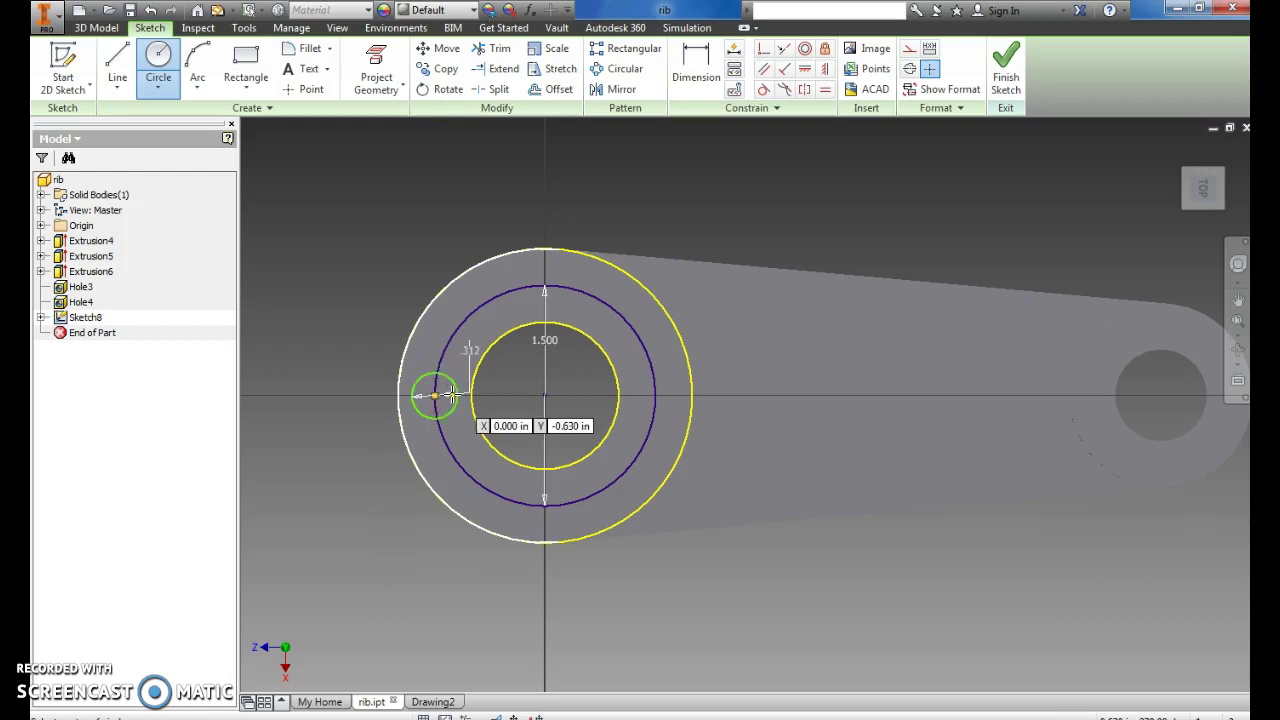
click(990, 74)
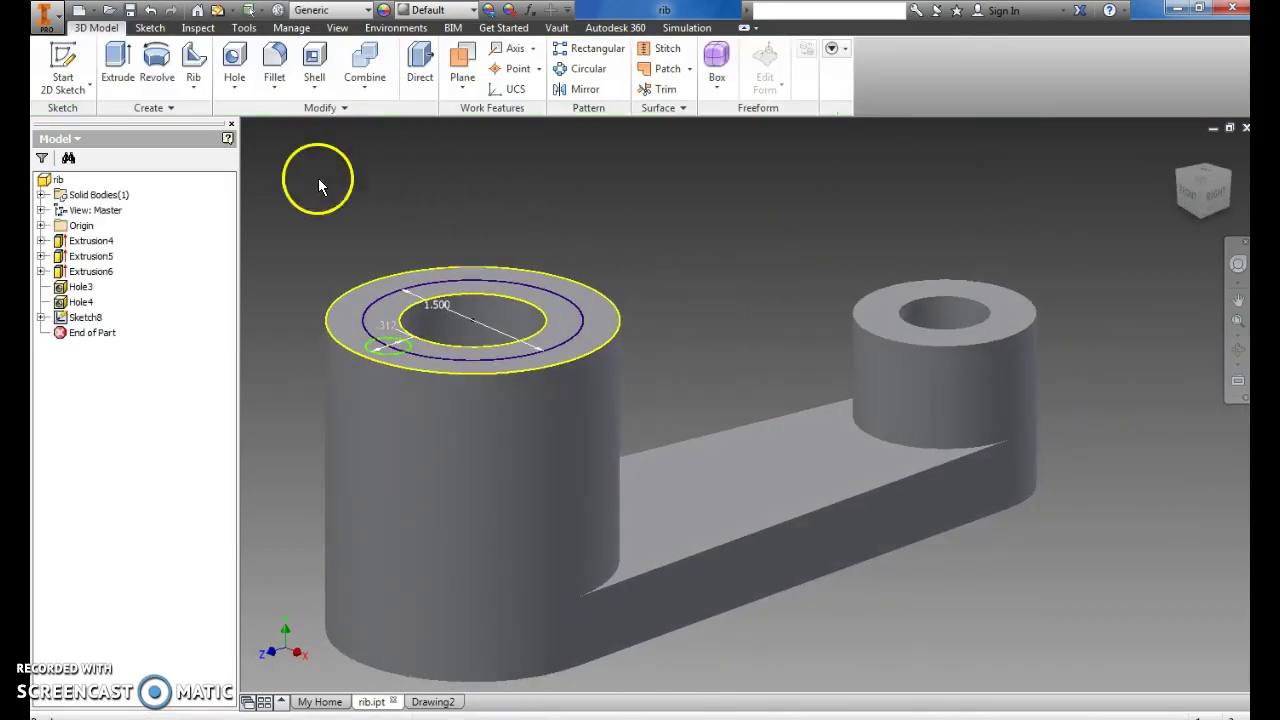
Step: Extrude the 0.312 in circle as a cut 2.6875 in downward, completely through the large boss
click(122, 72)
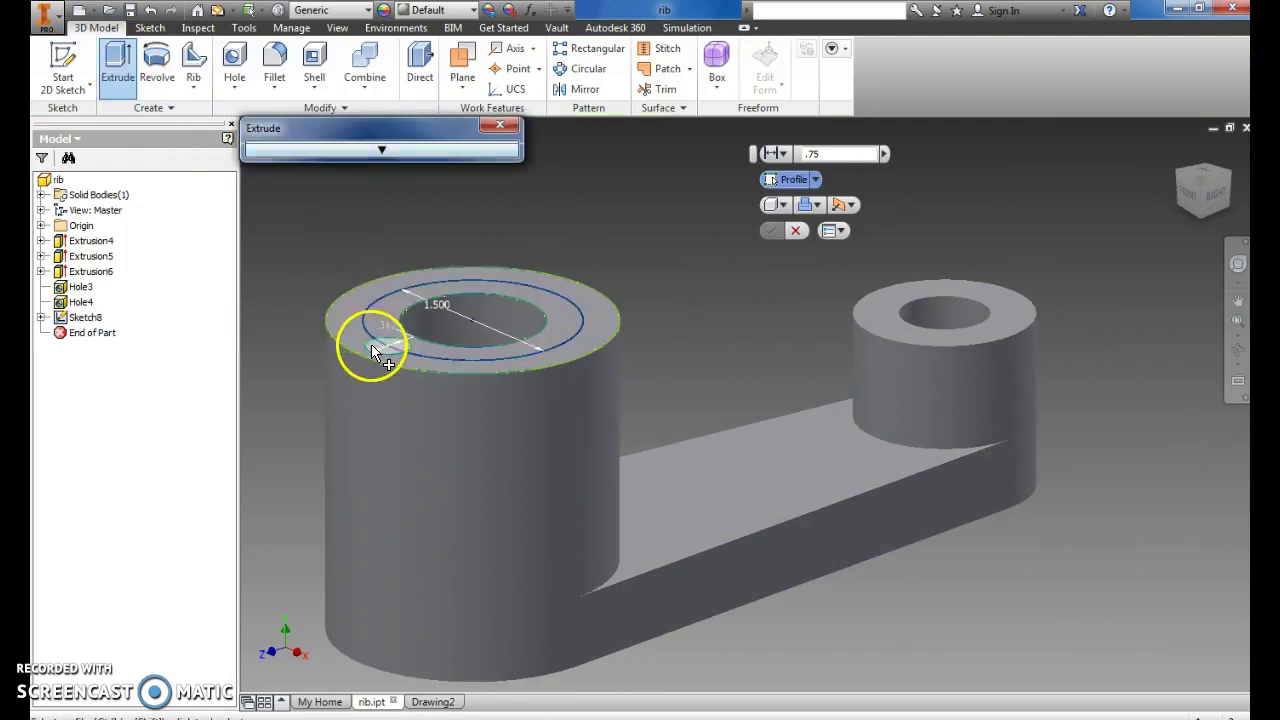
click(371, 346)
click(454, 205)
click(466, 245)
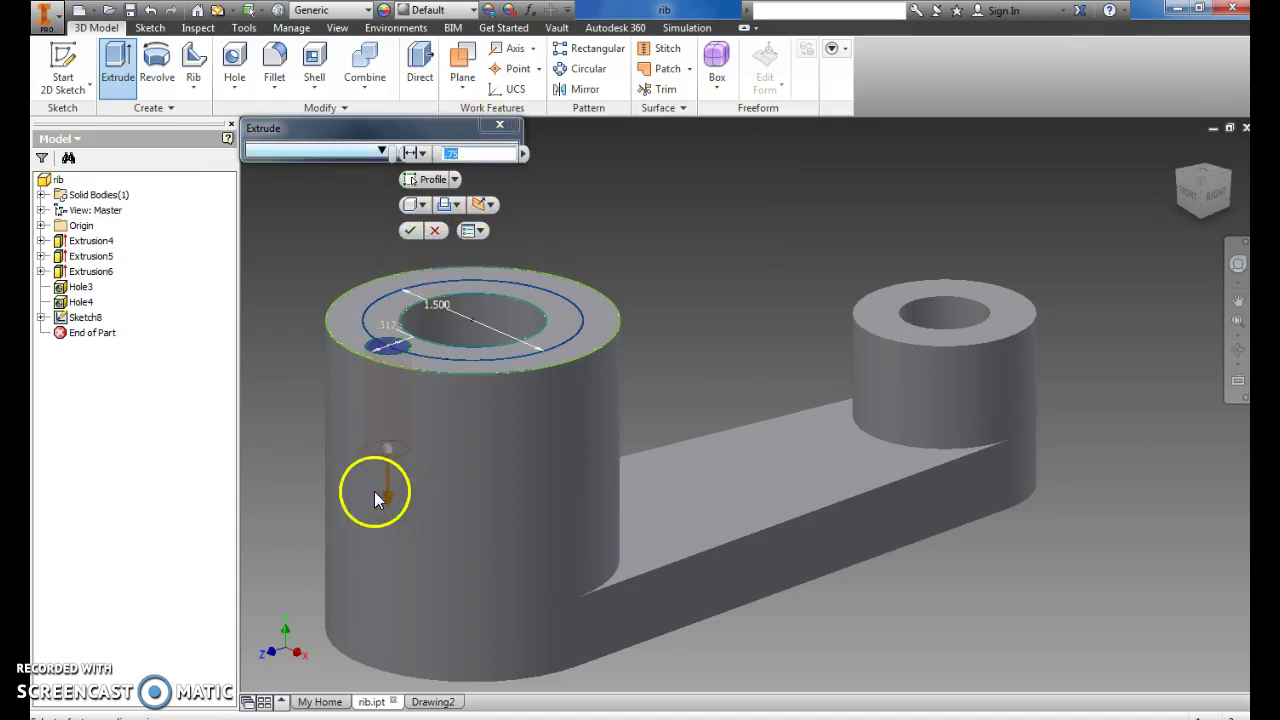
drag(387, 500, 386, 641)
drag(392, 703, 369, 688)
middle_drag(272, 497, 321, 400)
middle_drag(302, 493, 314, 426)
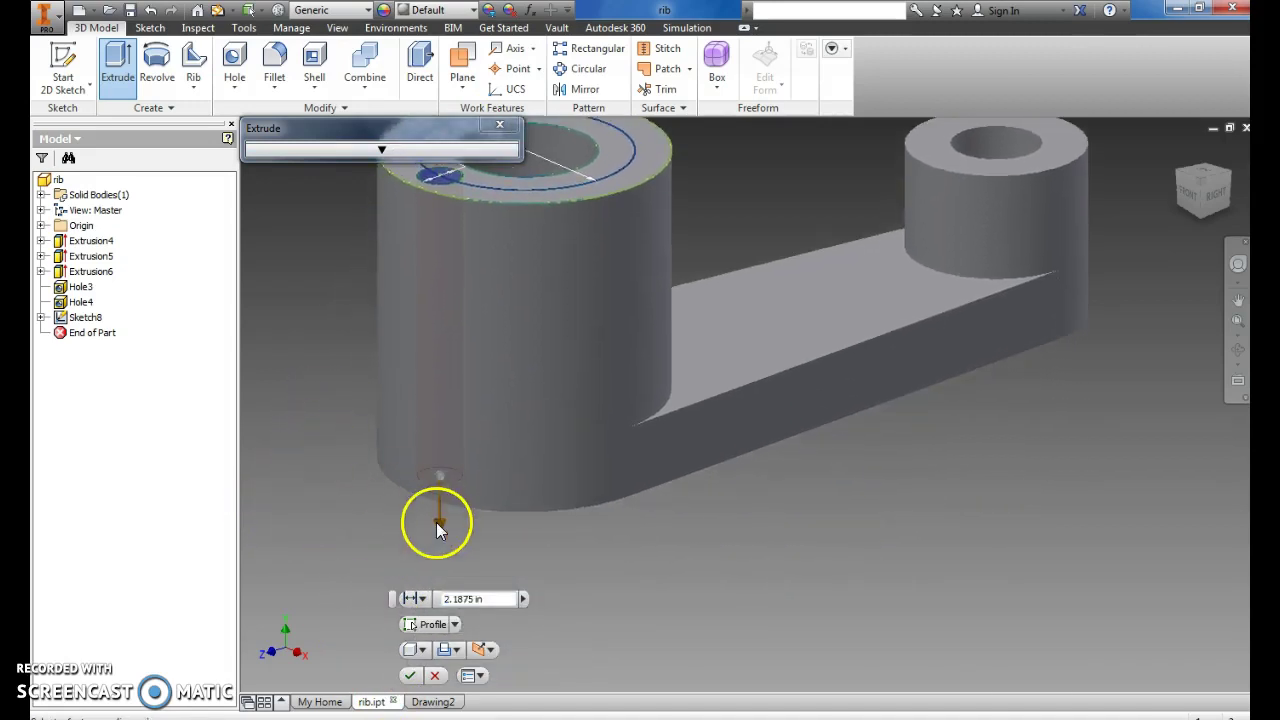
drag(437, 522, 436, 596)
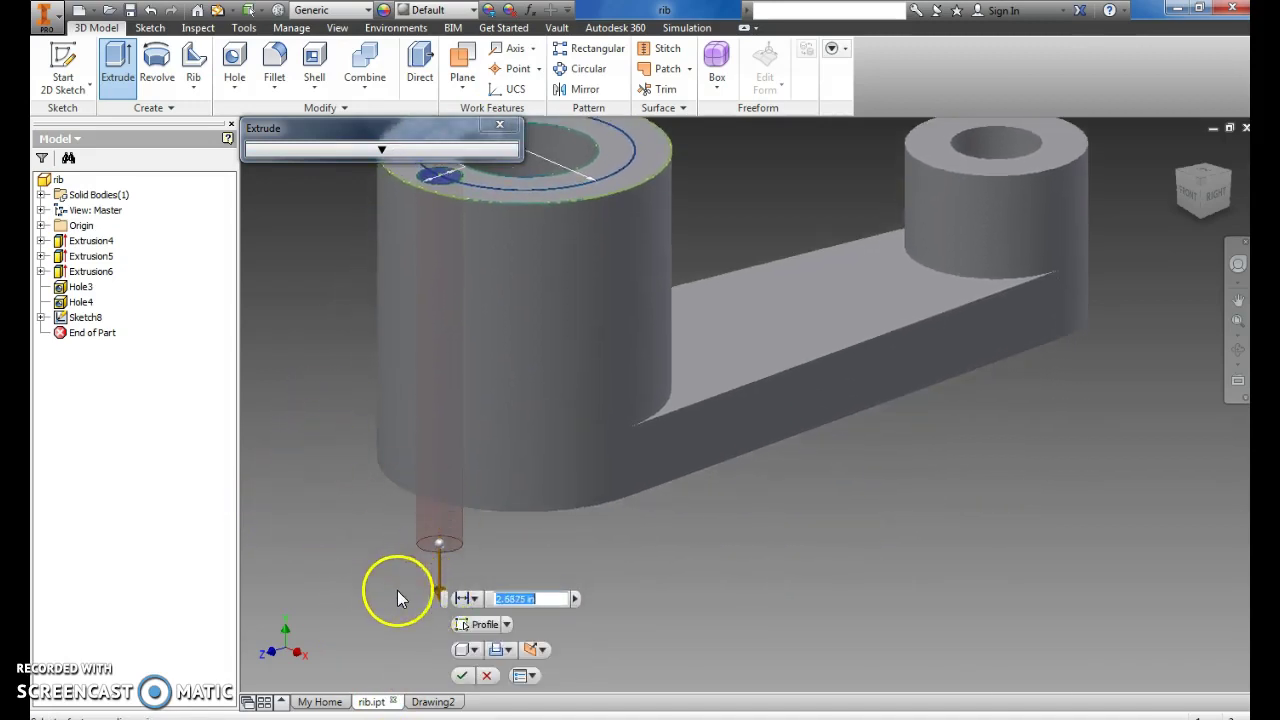
key(Return)
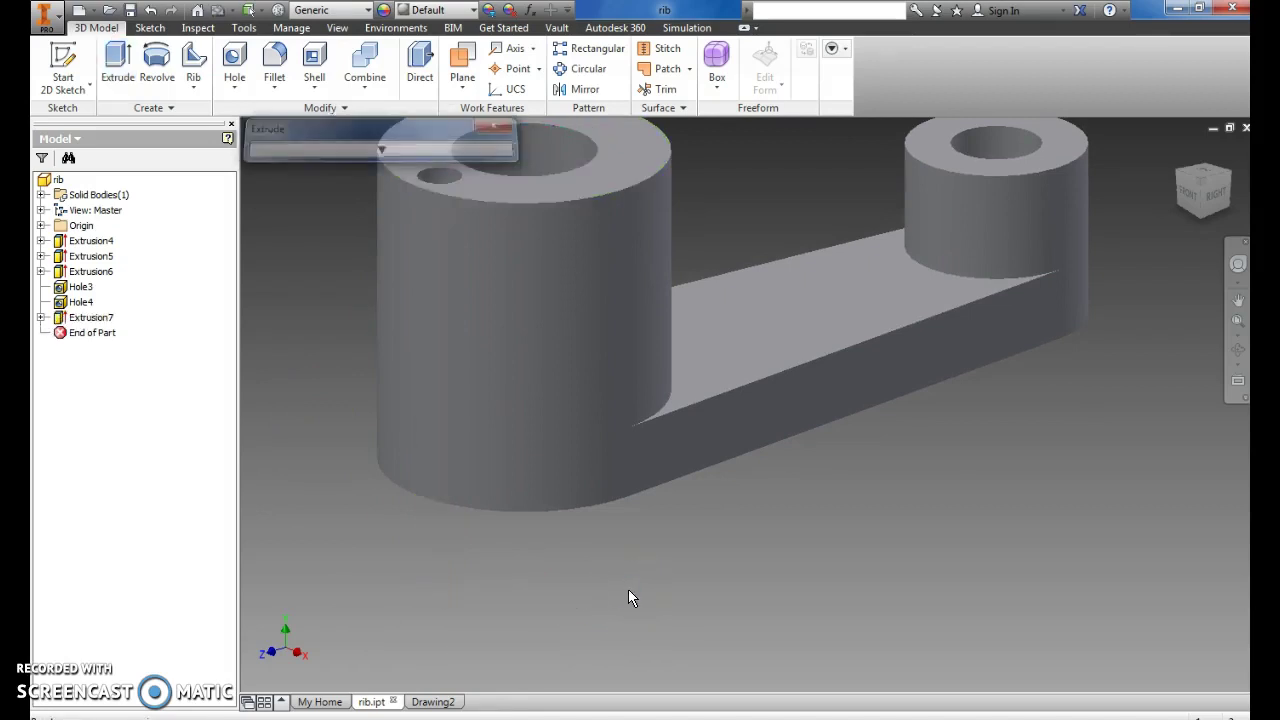
Step: Create a circular pattern of the small cut hole around the large boss's bore axis, with 3 occurrences over 360 deg
shift+middle_drag(613, 527, 718, 610)
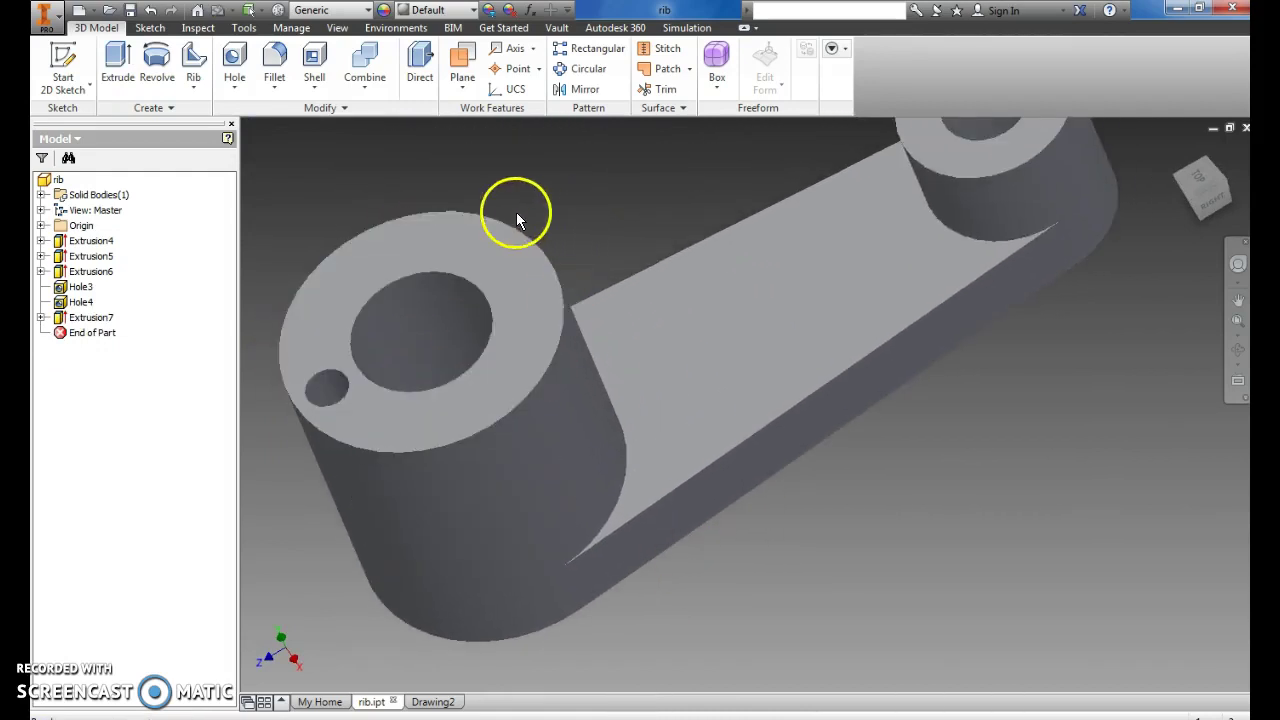
click(594, 70)
shift+middle_drag(622, 190, 794, 223)
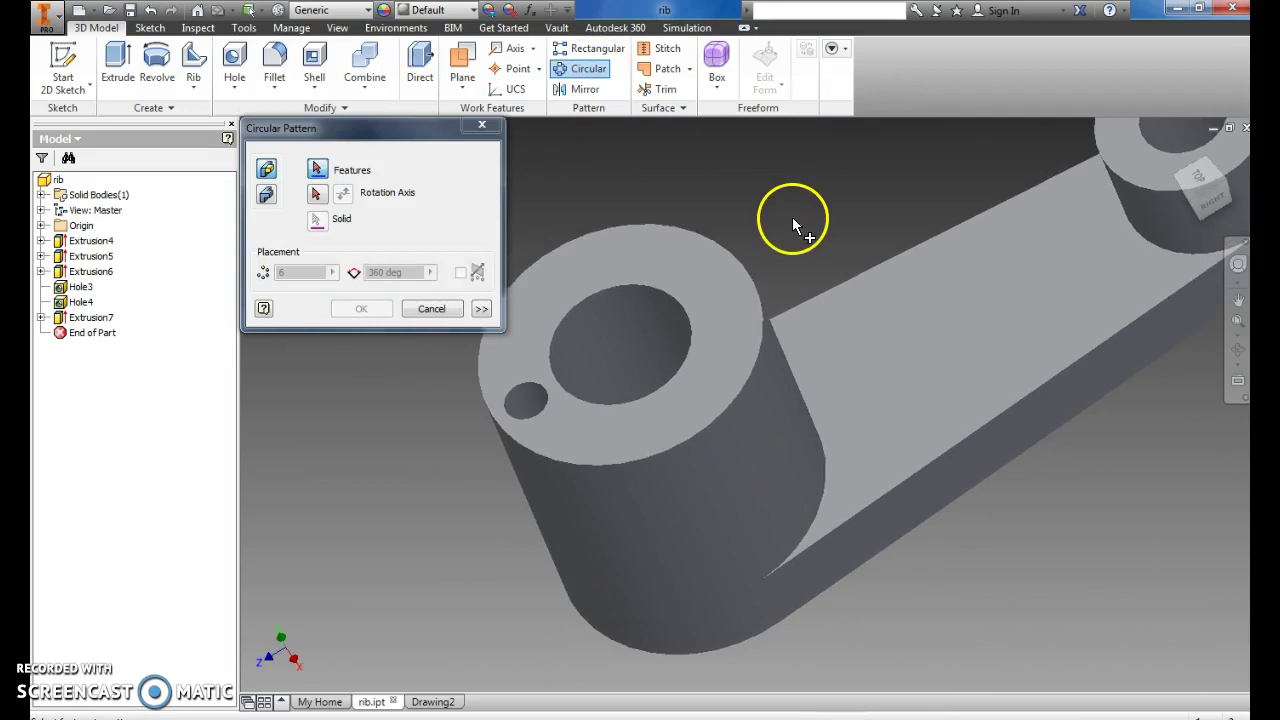
click(517, 400)
click(316, 196)
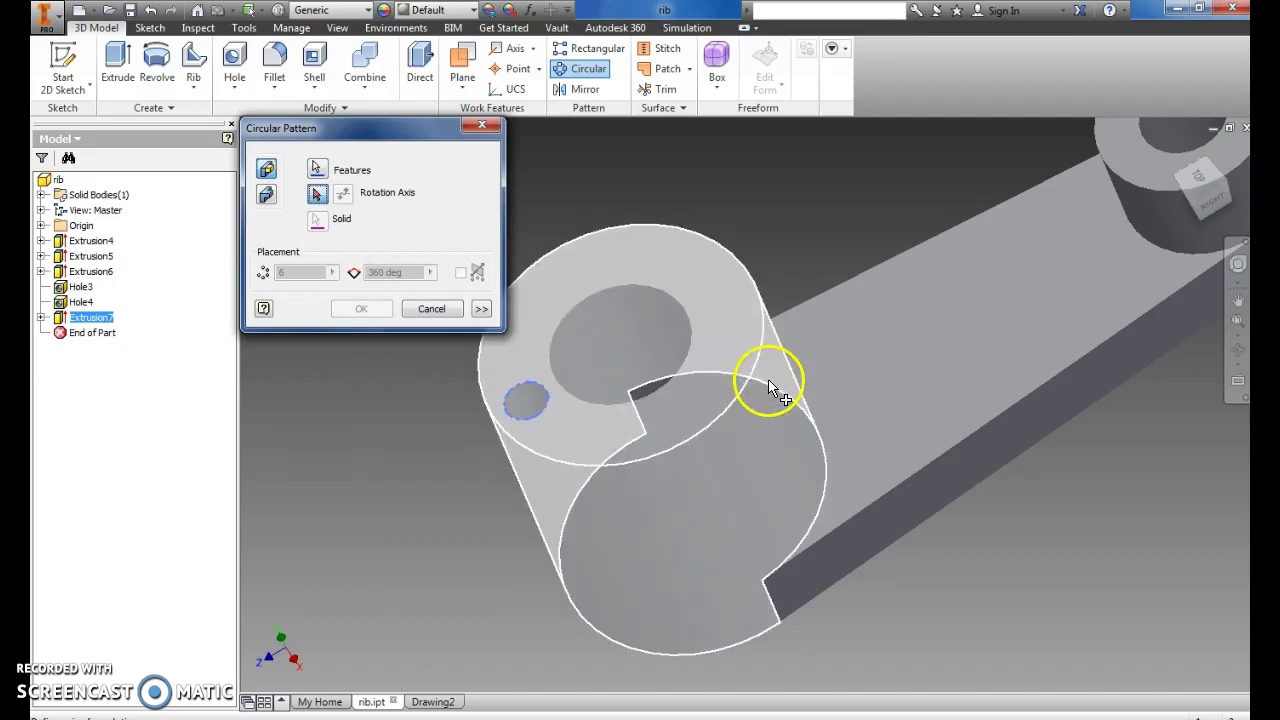
click(586, 327)
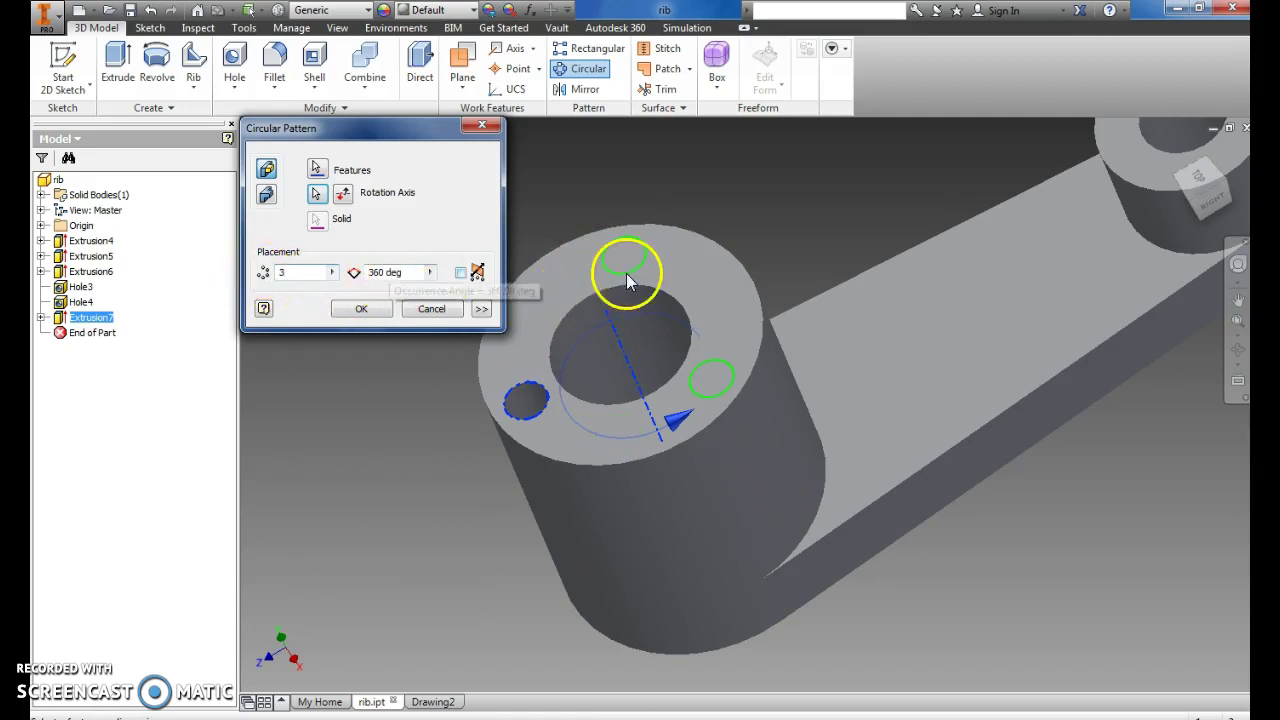
click(361, 308)
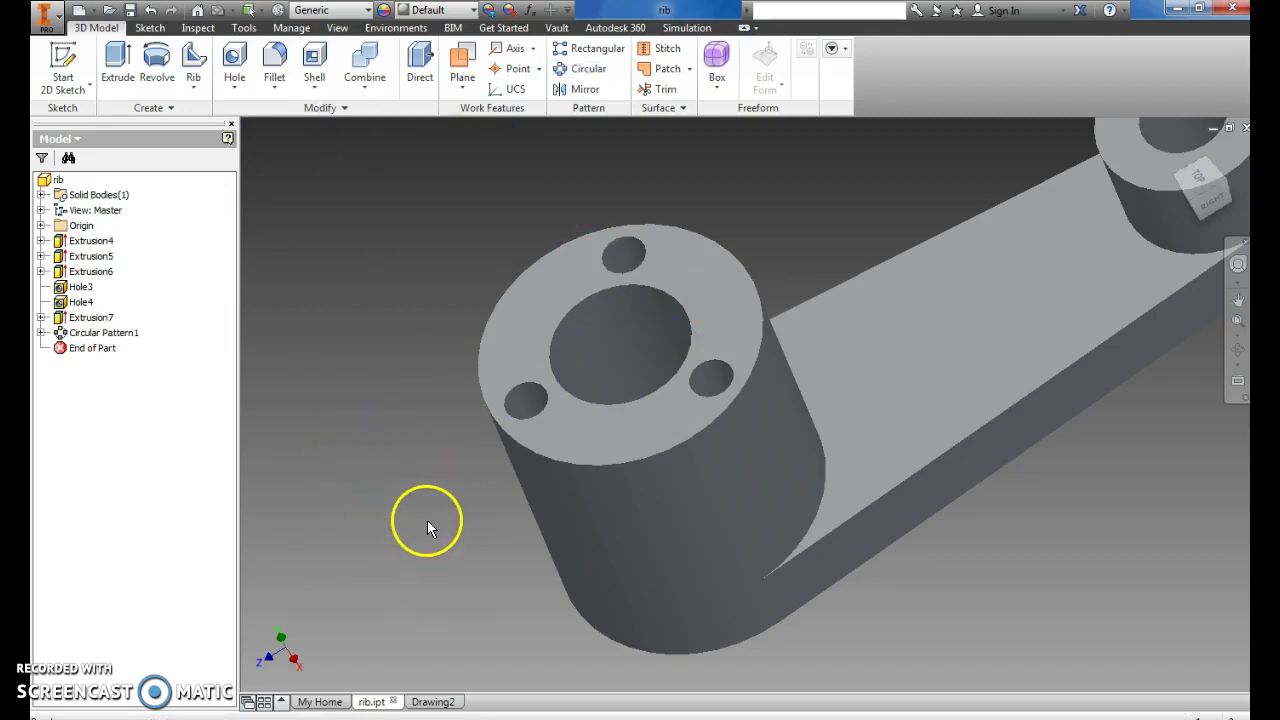
Step: Start a 2D sketch on the origin's YZ plane, running lengthwise through both bosses
middle_drag(746, 588, 508, 588)
mouse_move(995, 454)
middle_down()
mouse_move(970, 497)
mouse_move(957, 457)
mouse_move(971, 457)
middle_up()
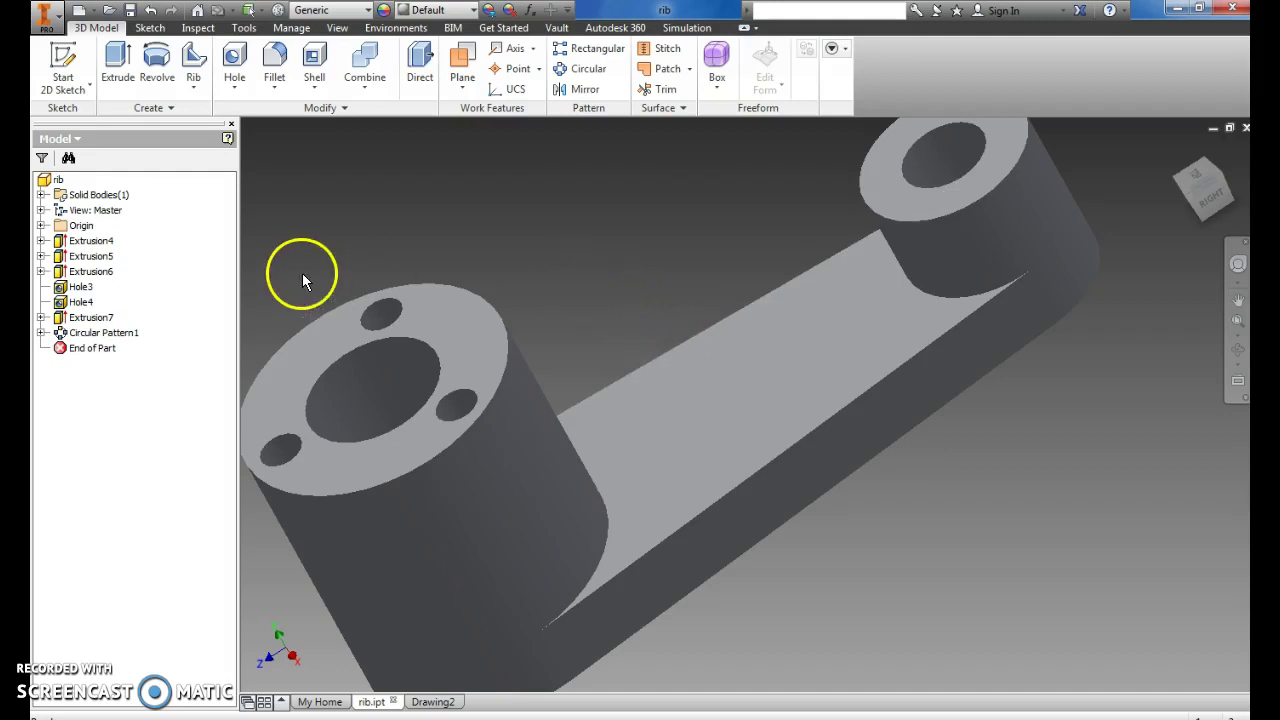
click(75, 65)
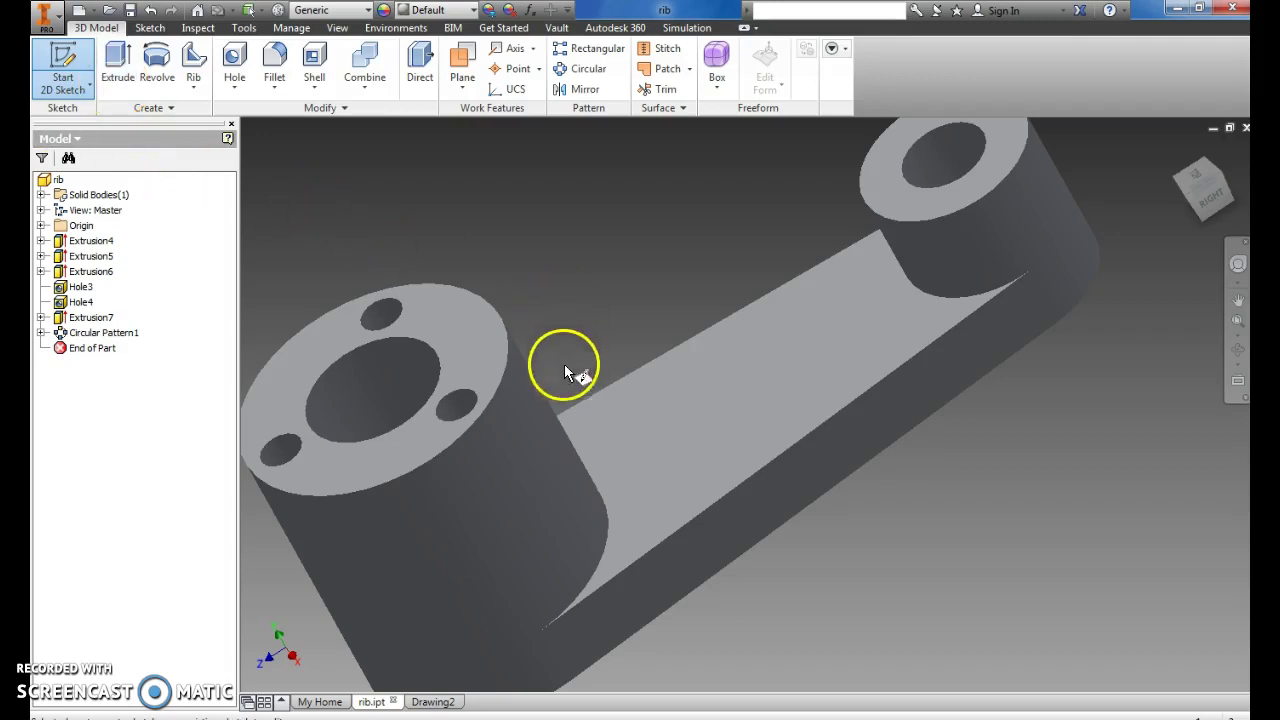
click(503, 323)
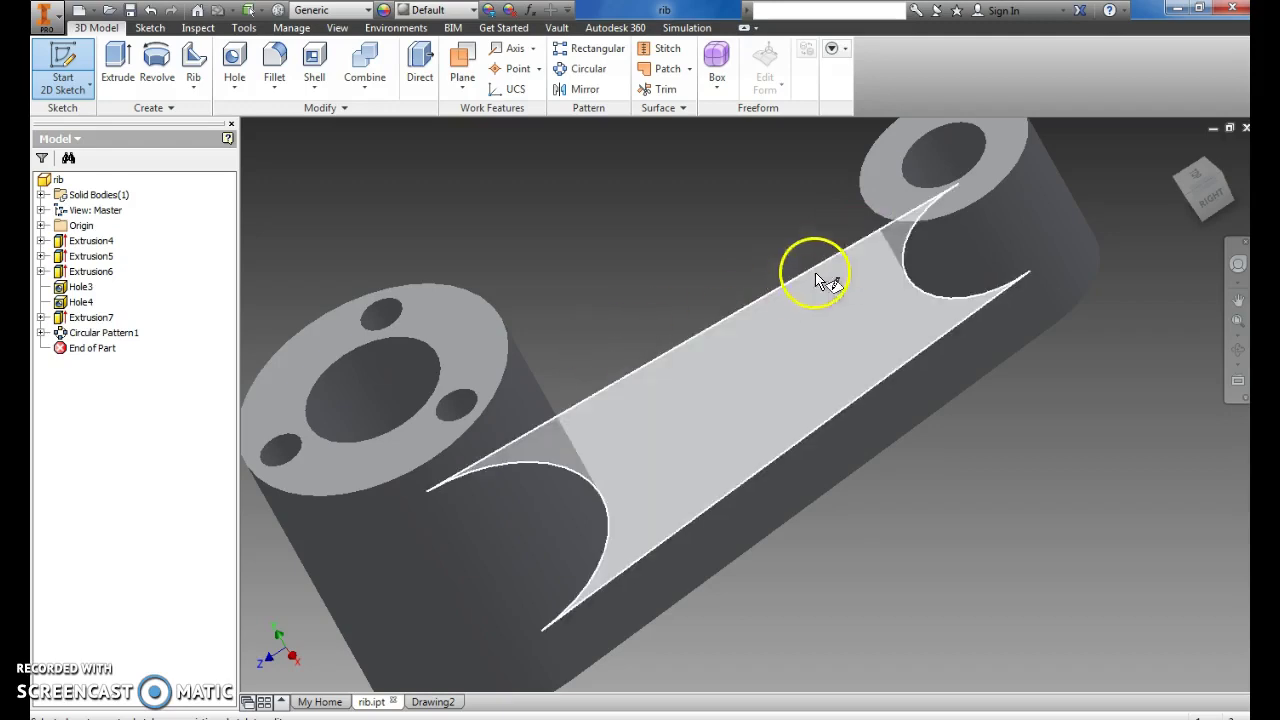
click(41, 225)
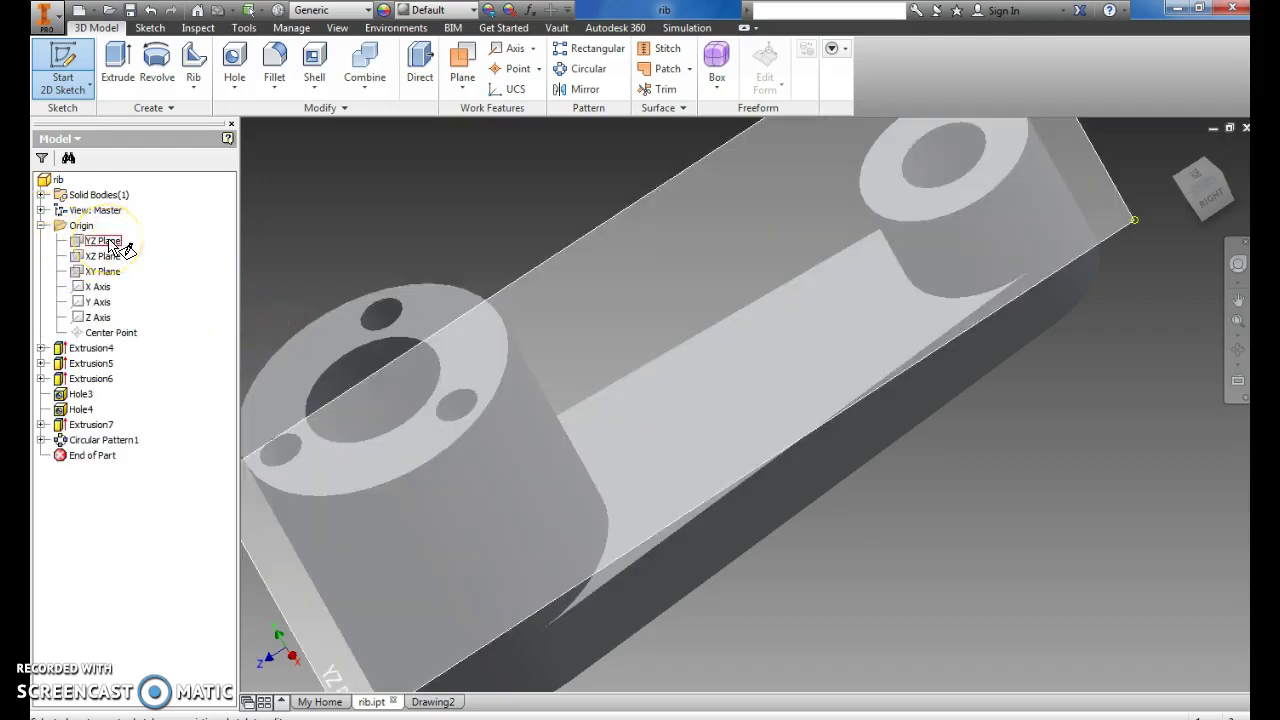
shift+middle_drag(427, 264, 466, 294)
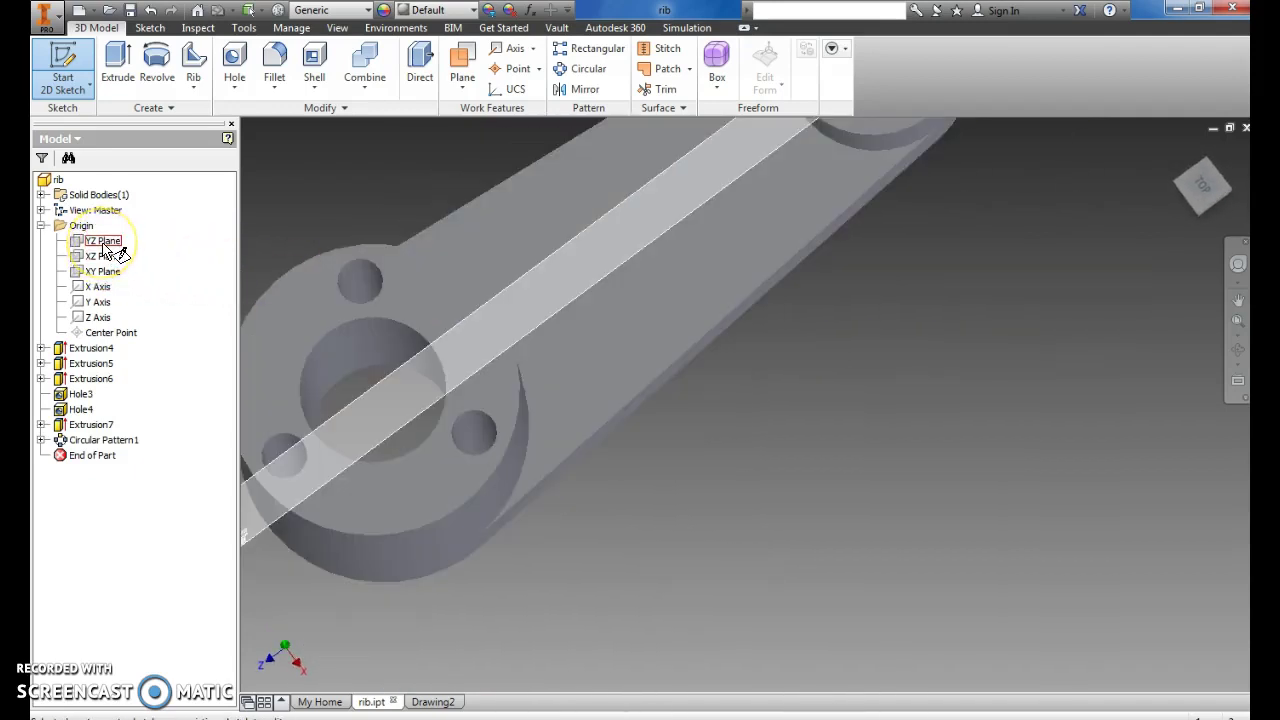
click(104, 246)
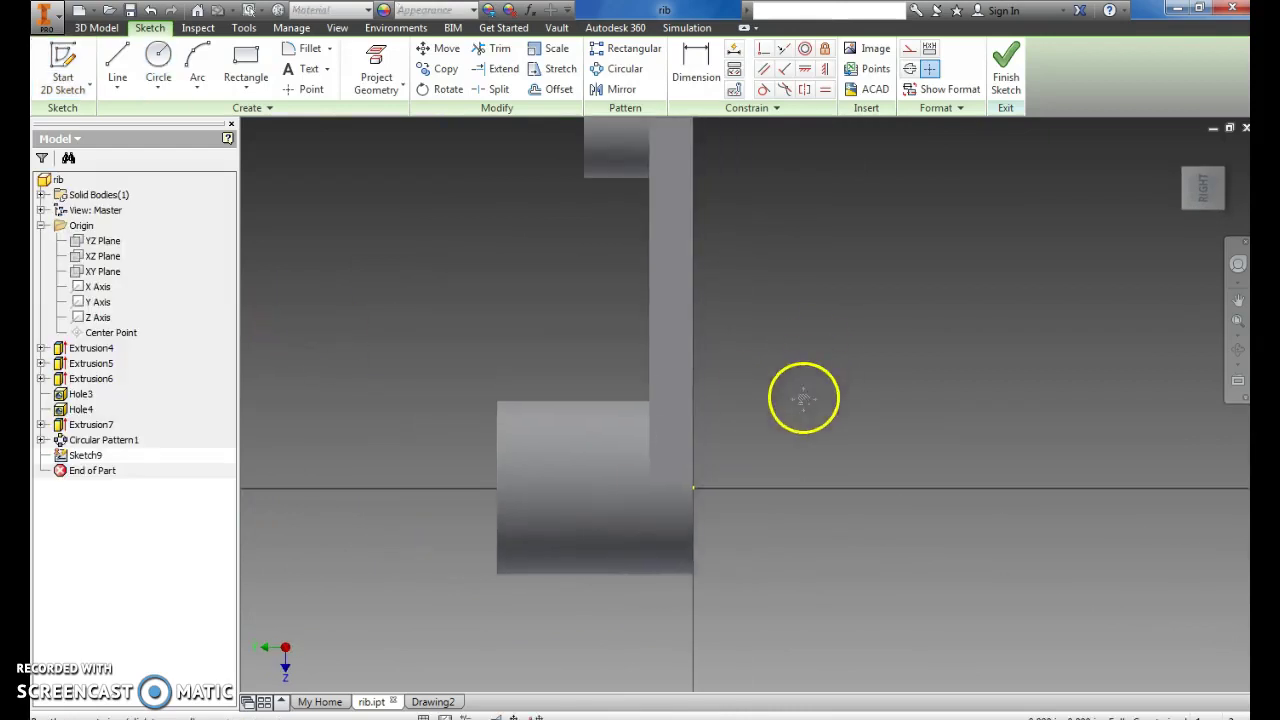
Step: Project the top edges of the large and small bosses into the sketch
click(118, 68)
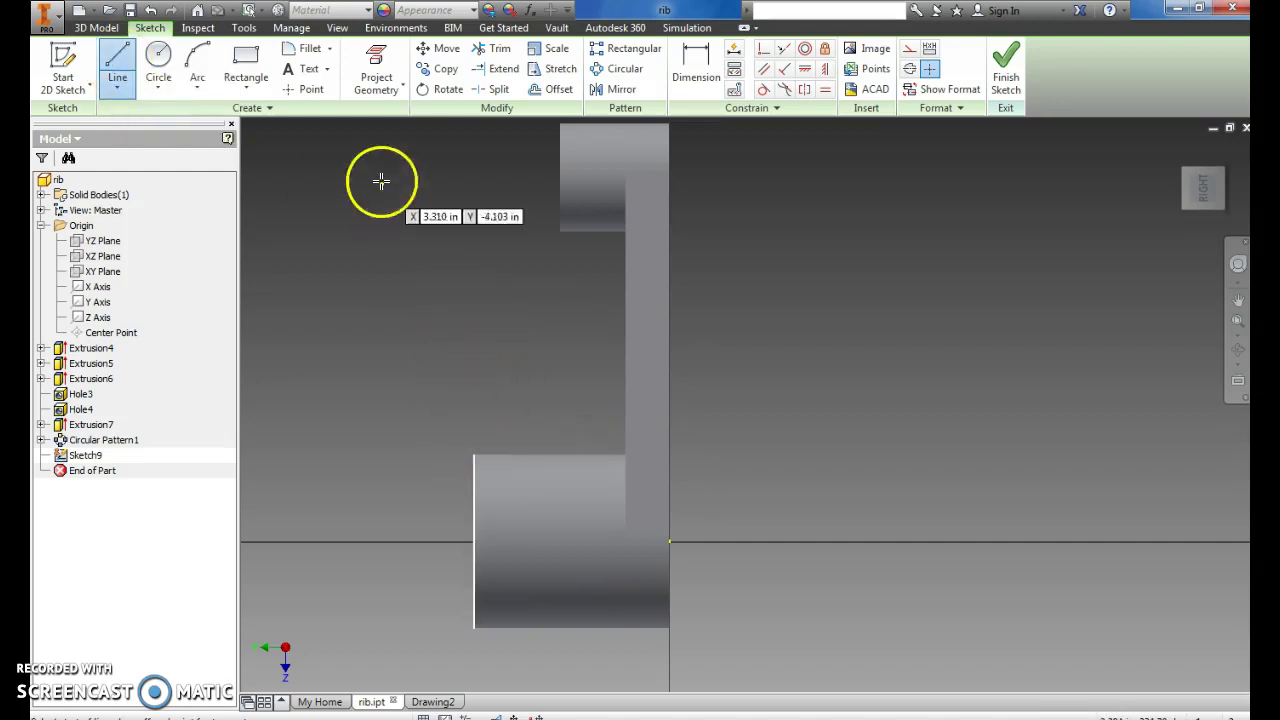
click(376, 72)
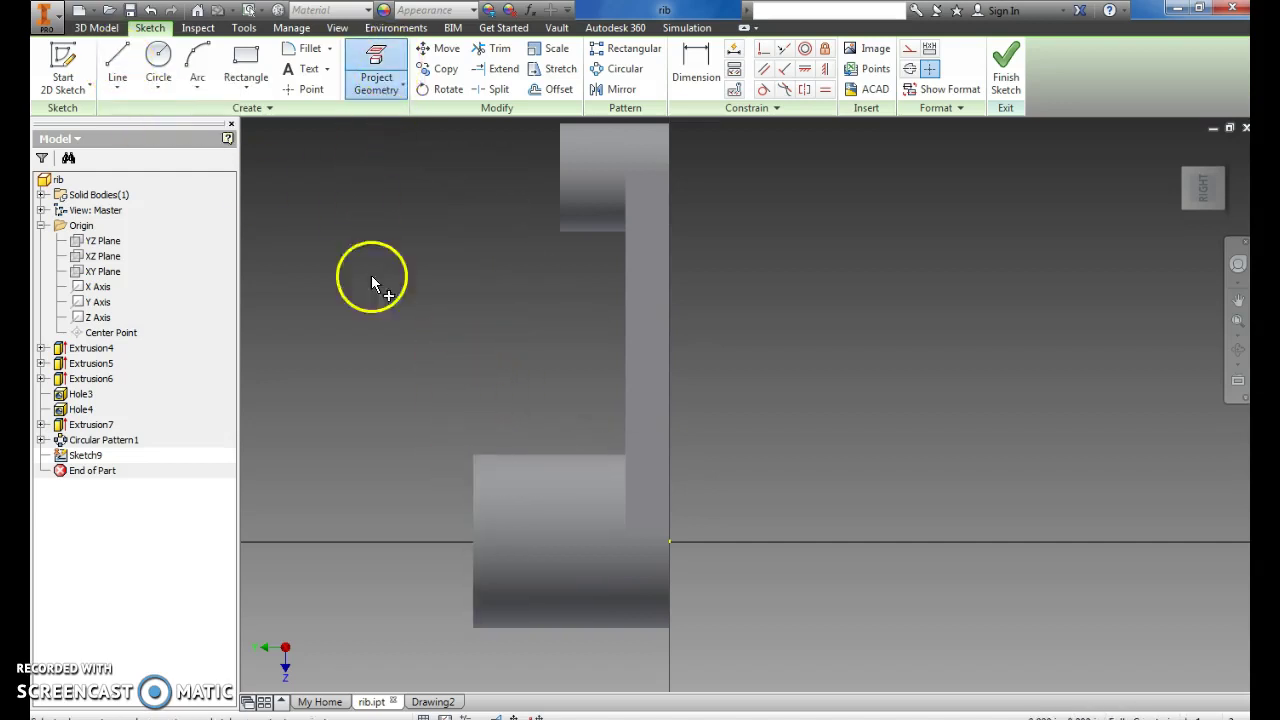
click(474, 497)
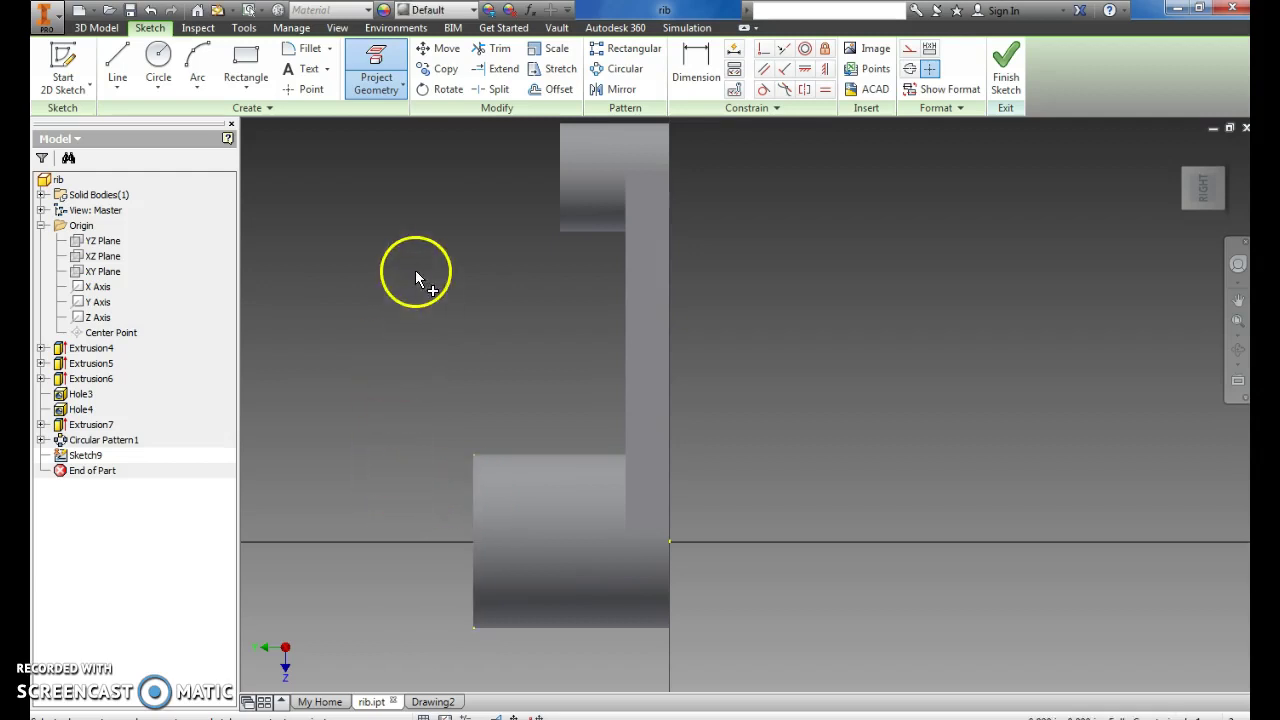
click(557, 211)
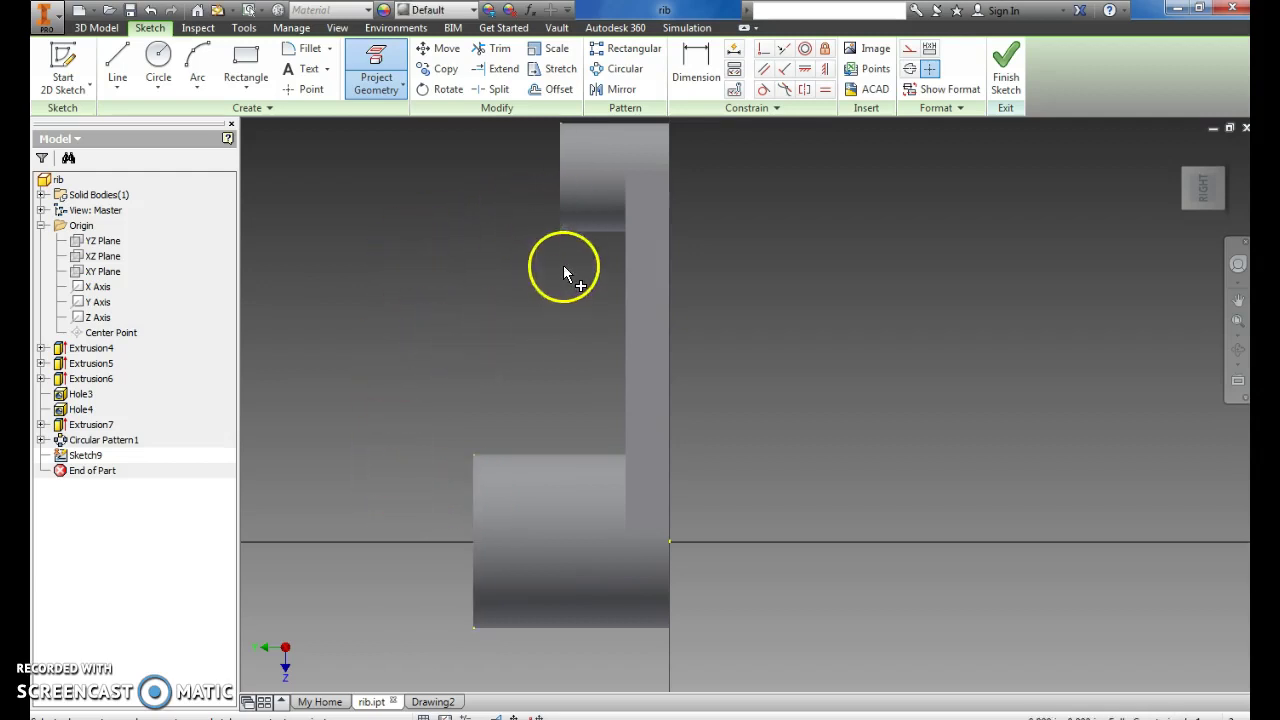
Step: Draw a 0.312 in vertical line downward from the large boss's top corner, on the side facing the small boss
click(116, 75)
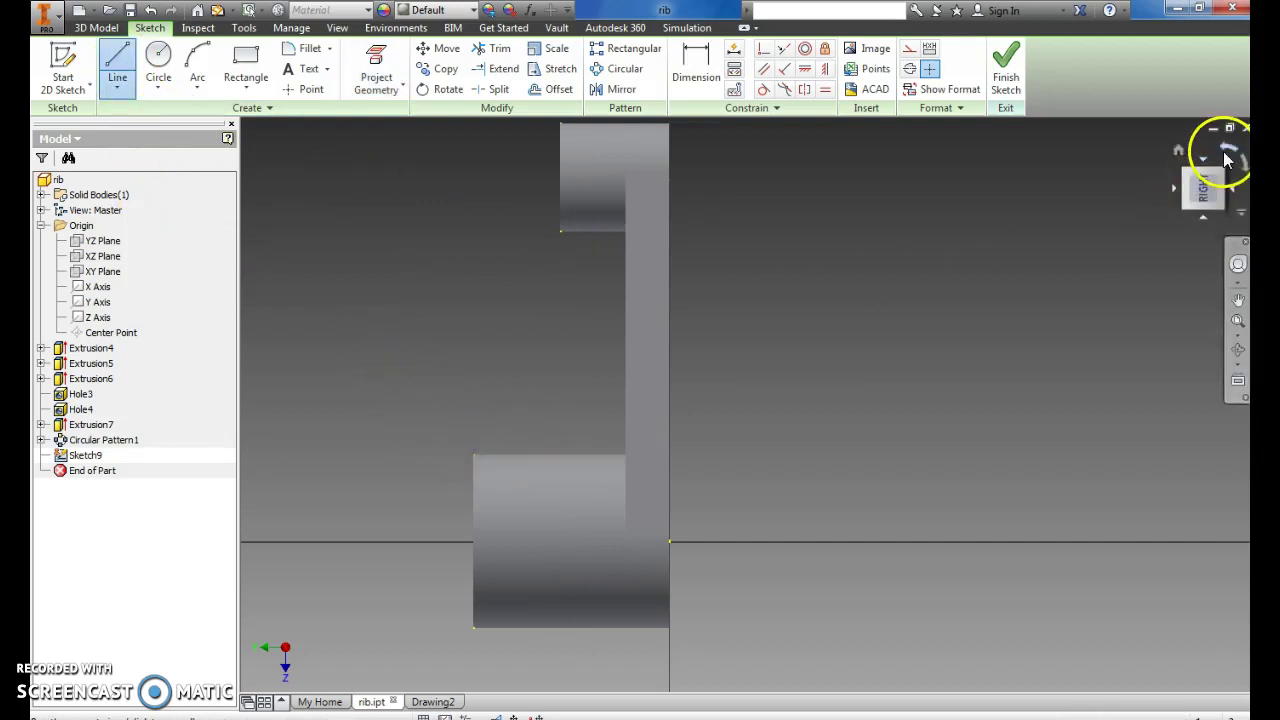
click(1238, 157)
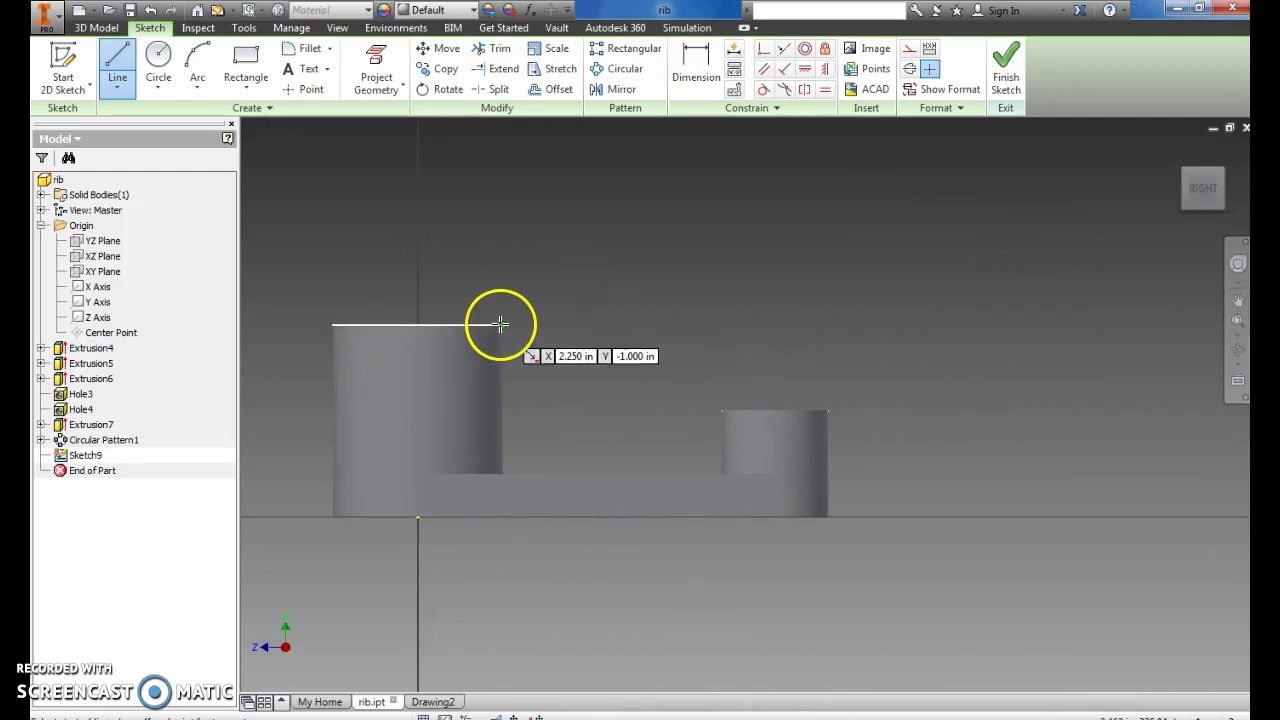
click(505, 344)
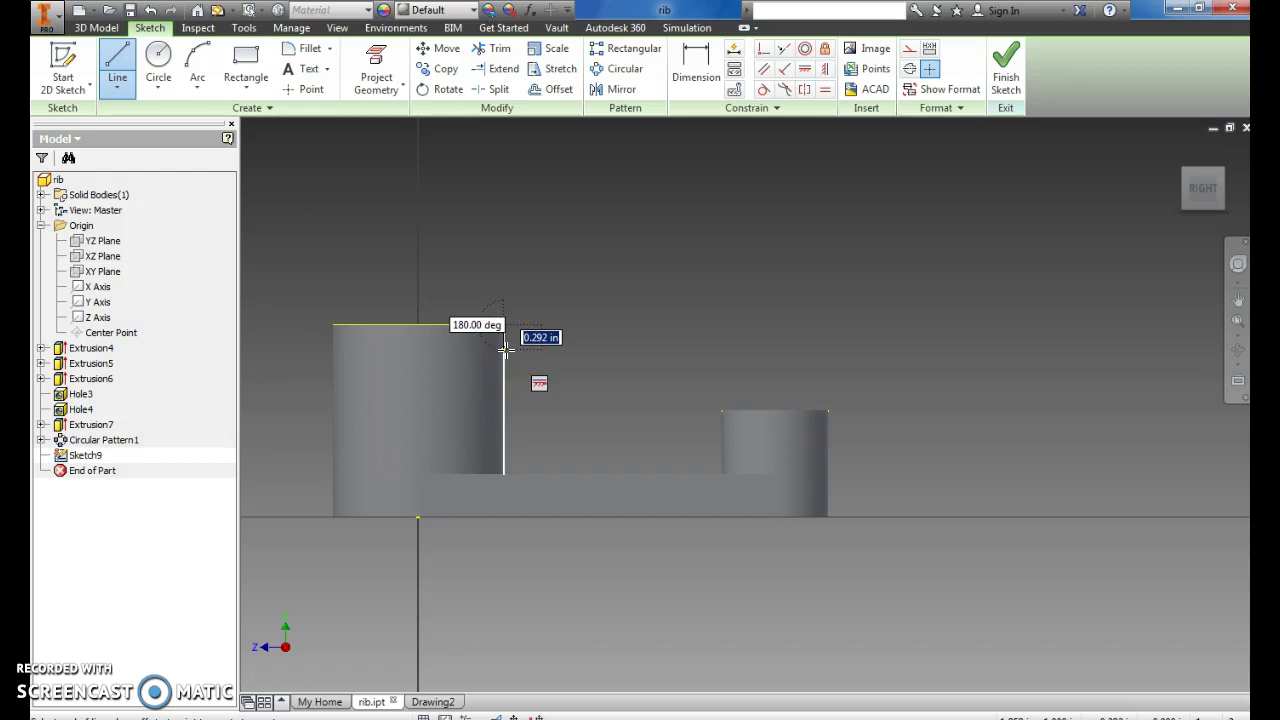
text(.312)
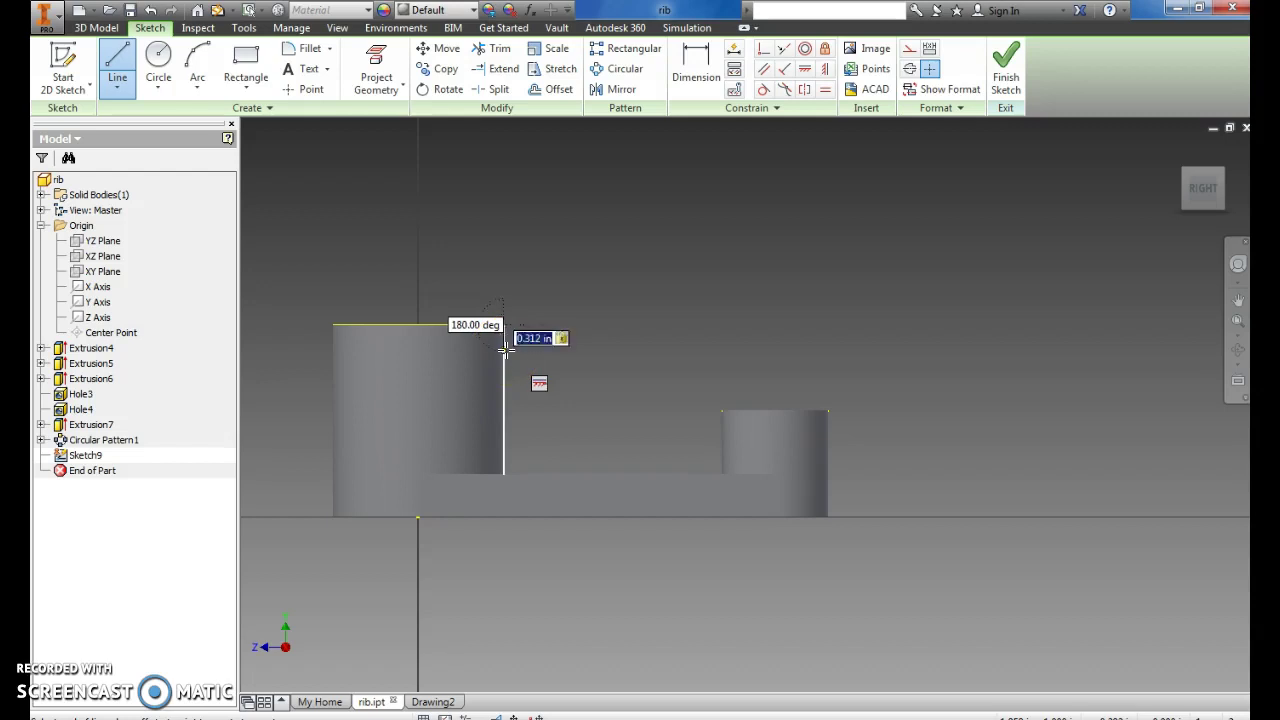
key(Return)
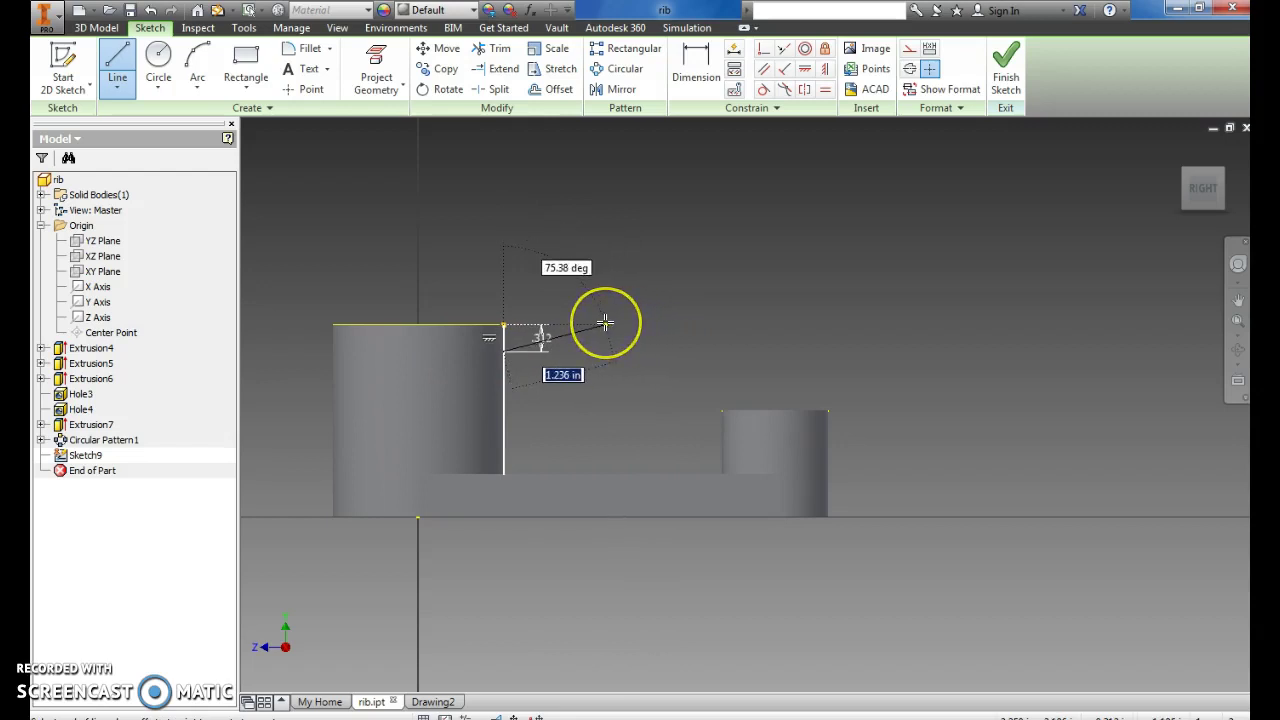
key(Escape)
click(400, 200)
Step: Draw a 0.312 in vertical line downward from the small boss's top corner, on the side facing the large boss
click(118, 64)
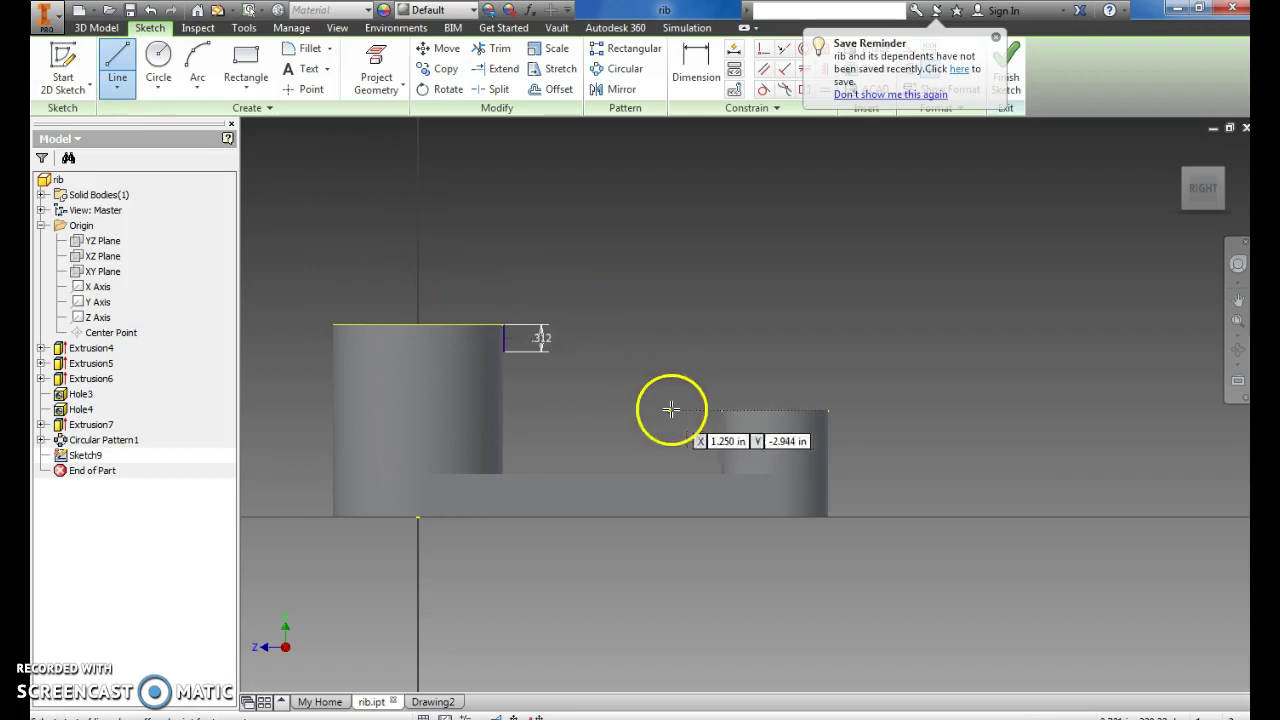
click(721, 413)
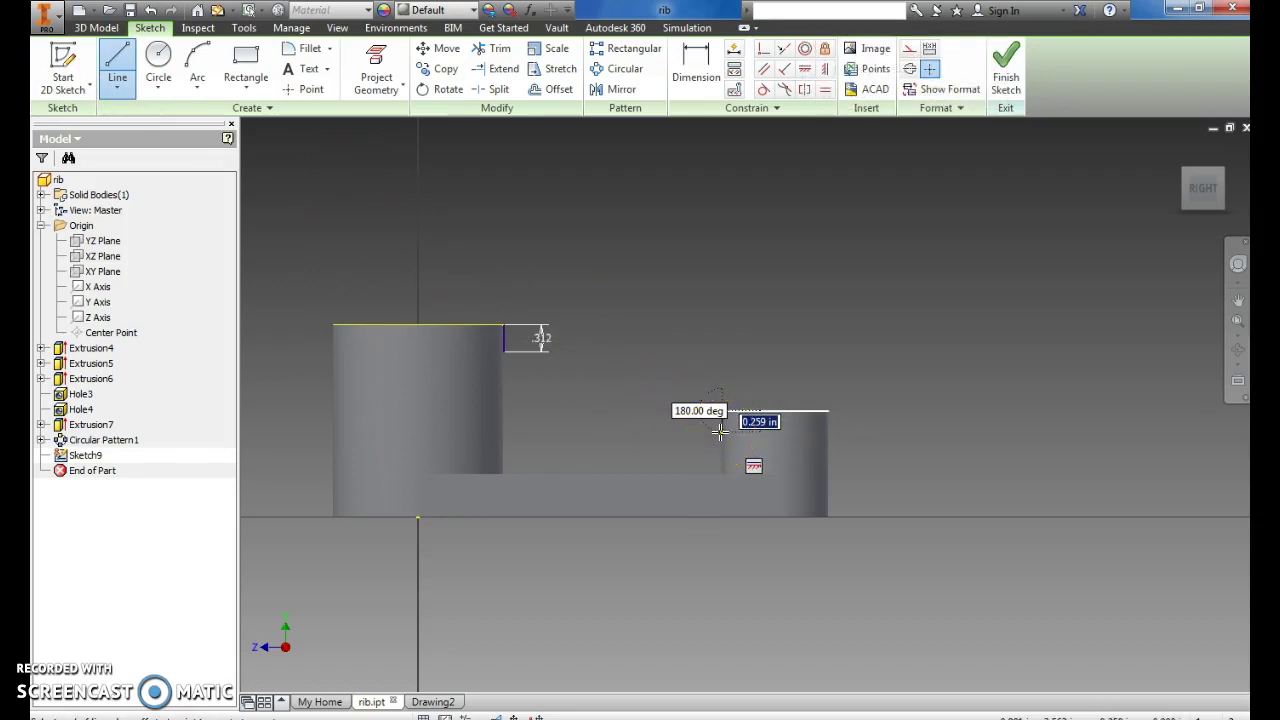
text(.312)
key(Return)
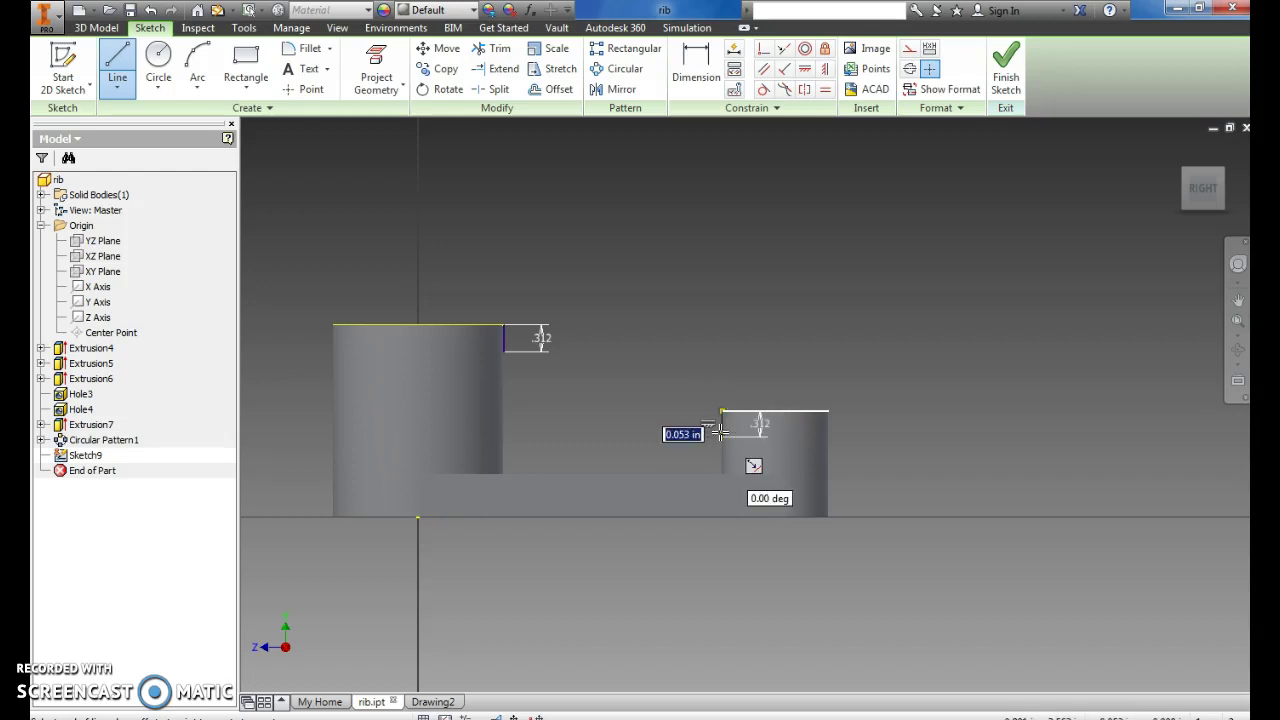
Step: Connect the lower ends of the two short vertical lines with a sloped line, and delete both vertical lines
click(504, 351)
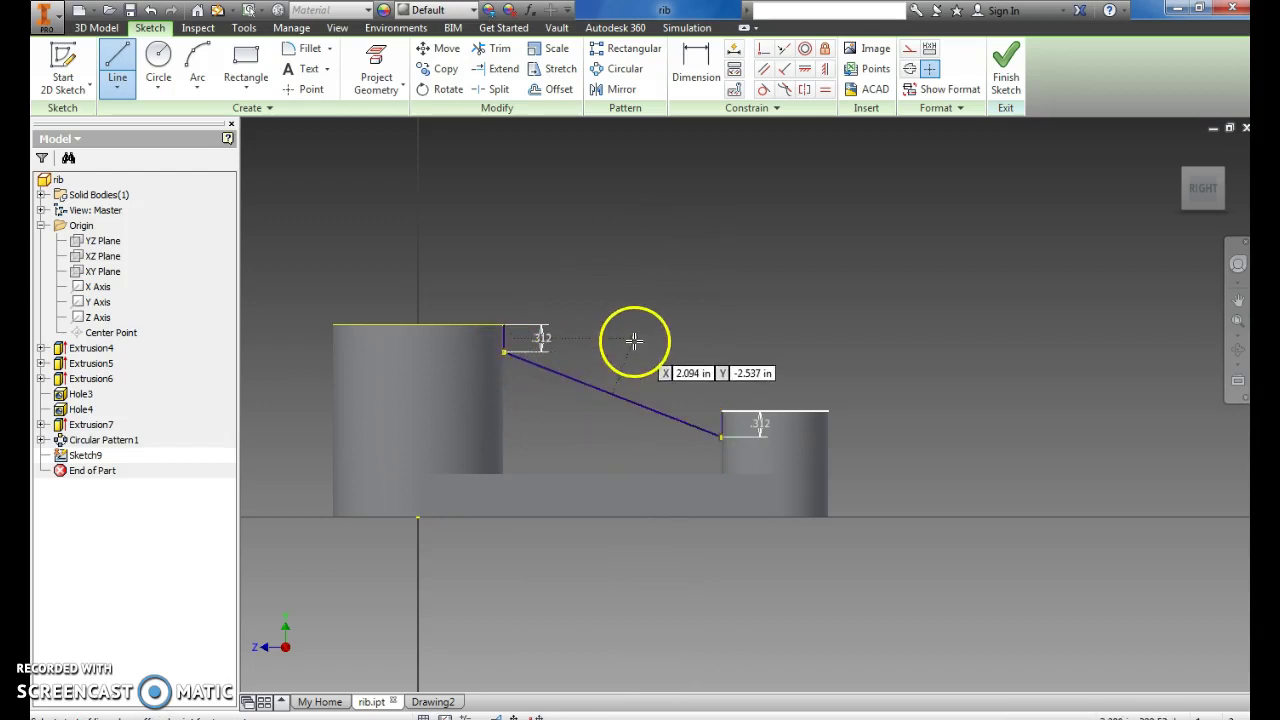
key(Escape)
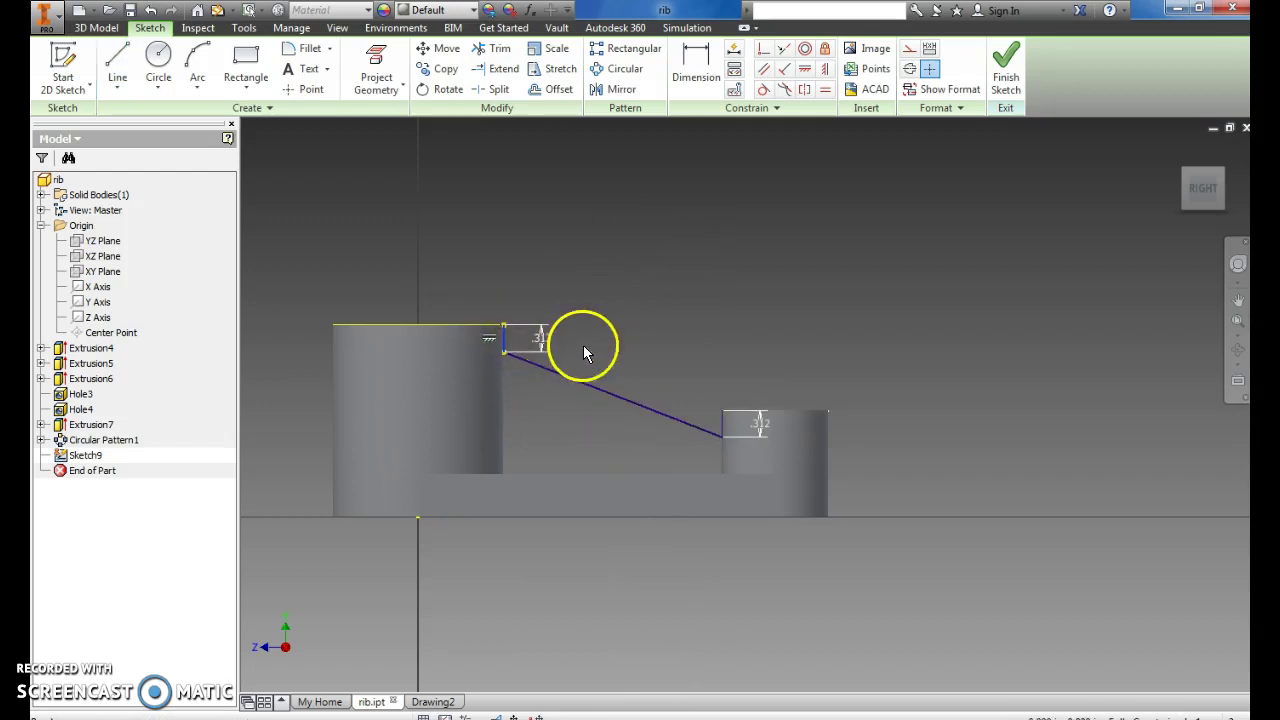
key(Delete)
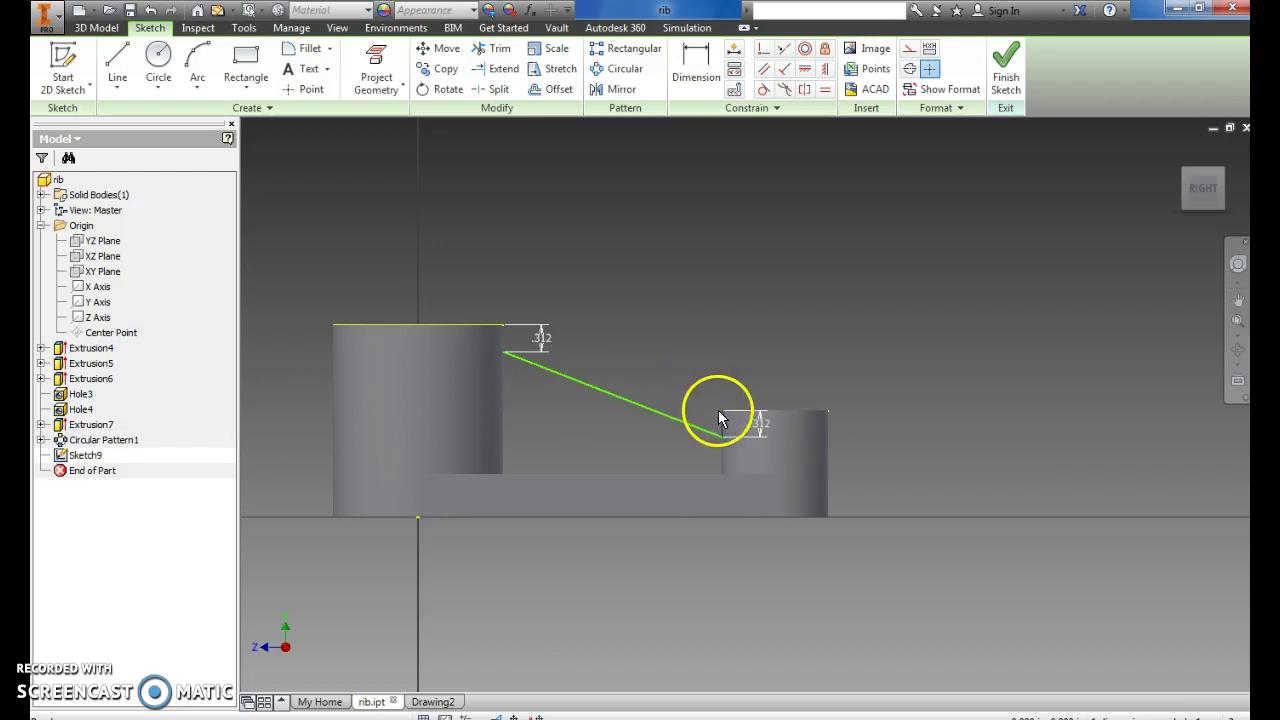
key(Delete)
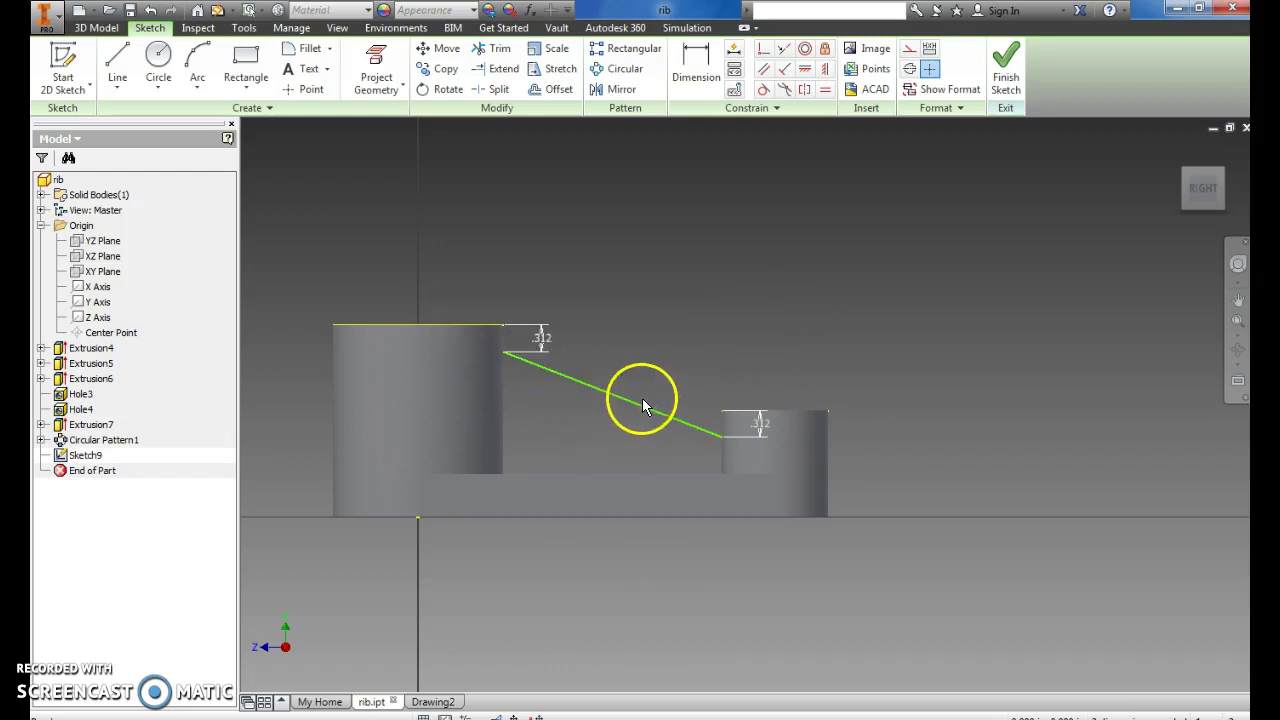
Step: Finish the sketch and start a Rib parallel to the sketch plane, using the sloped line between the bosses as its profile
click(1006, 68)
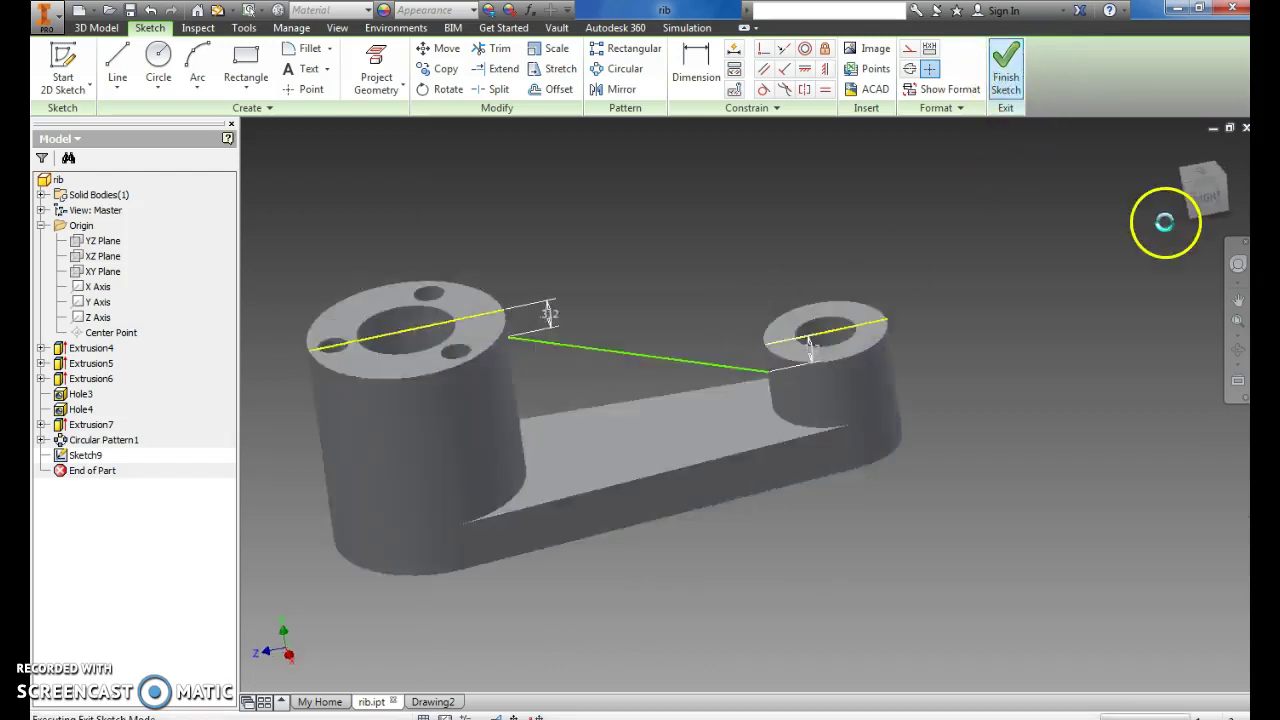
middle_drag(808, 455, 723, 541)
shift+middle_drag(637, 541, 603, 480)
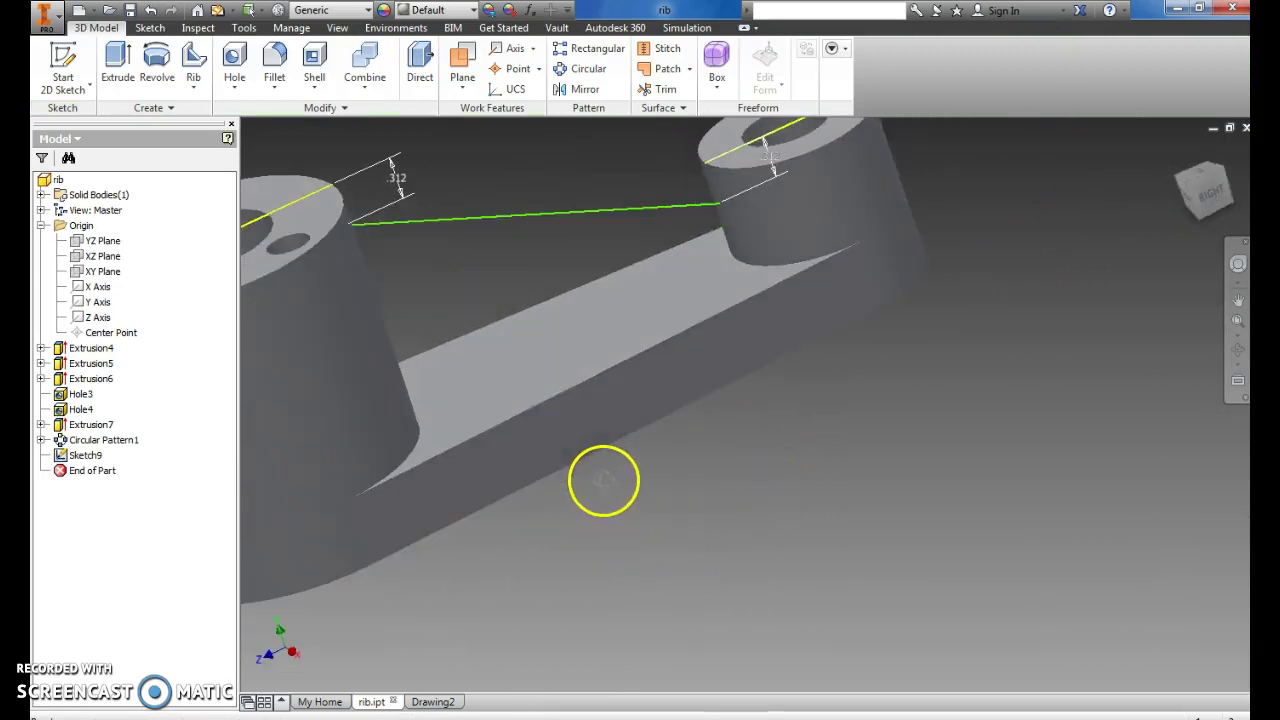
click(1192, 190)
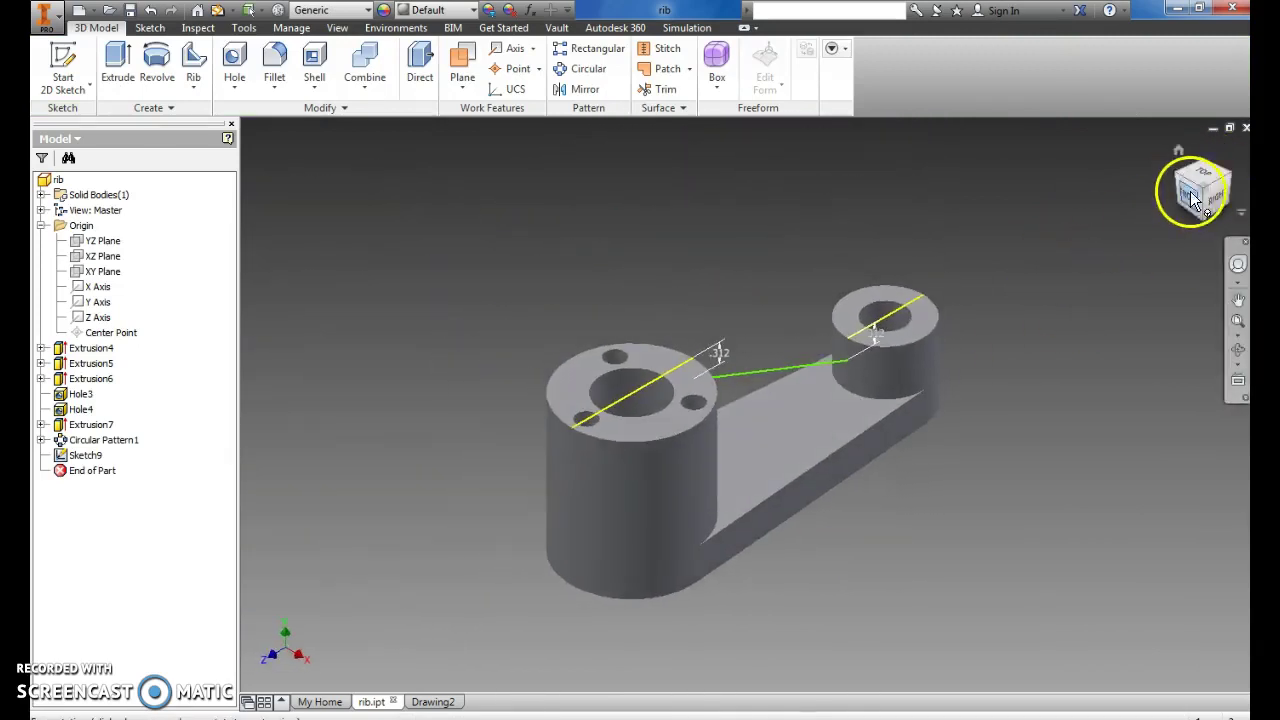
click(1224, 182)
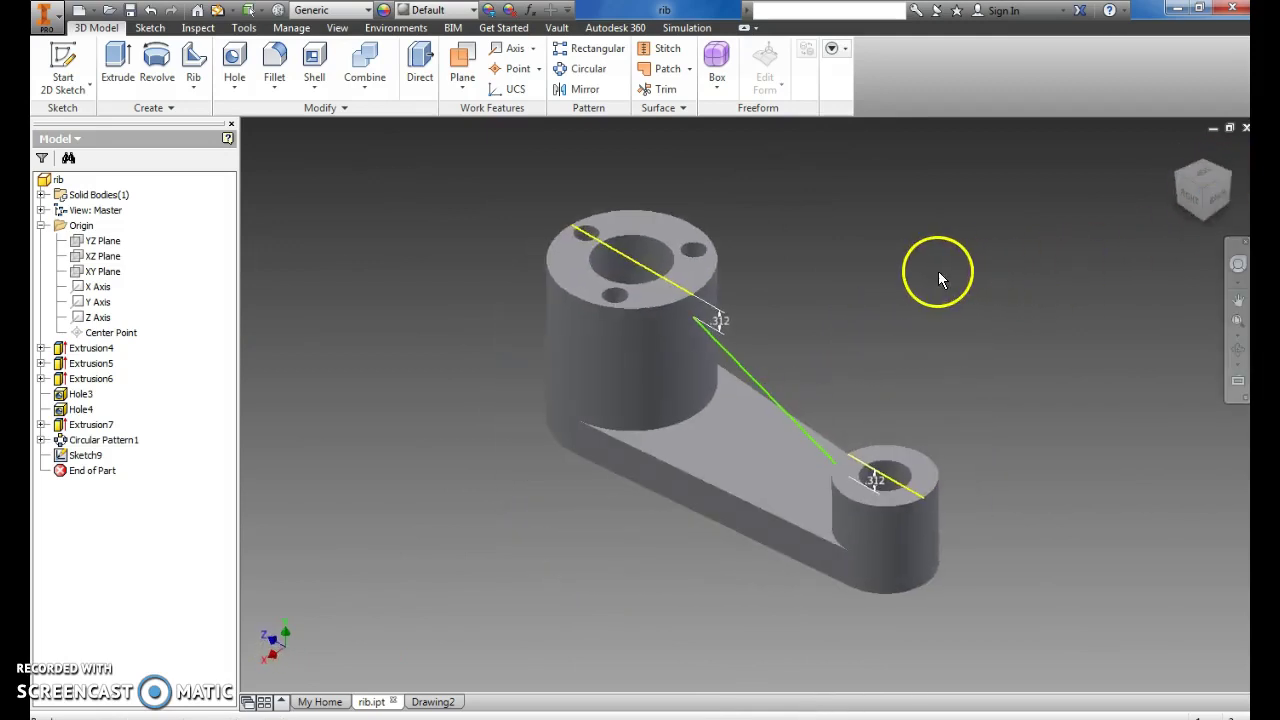
click(193, 86)
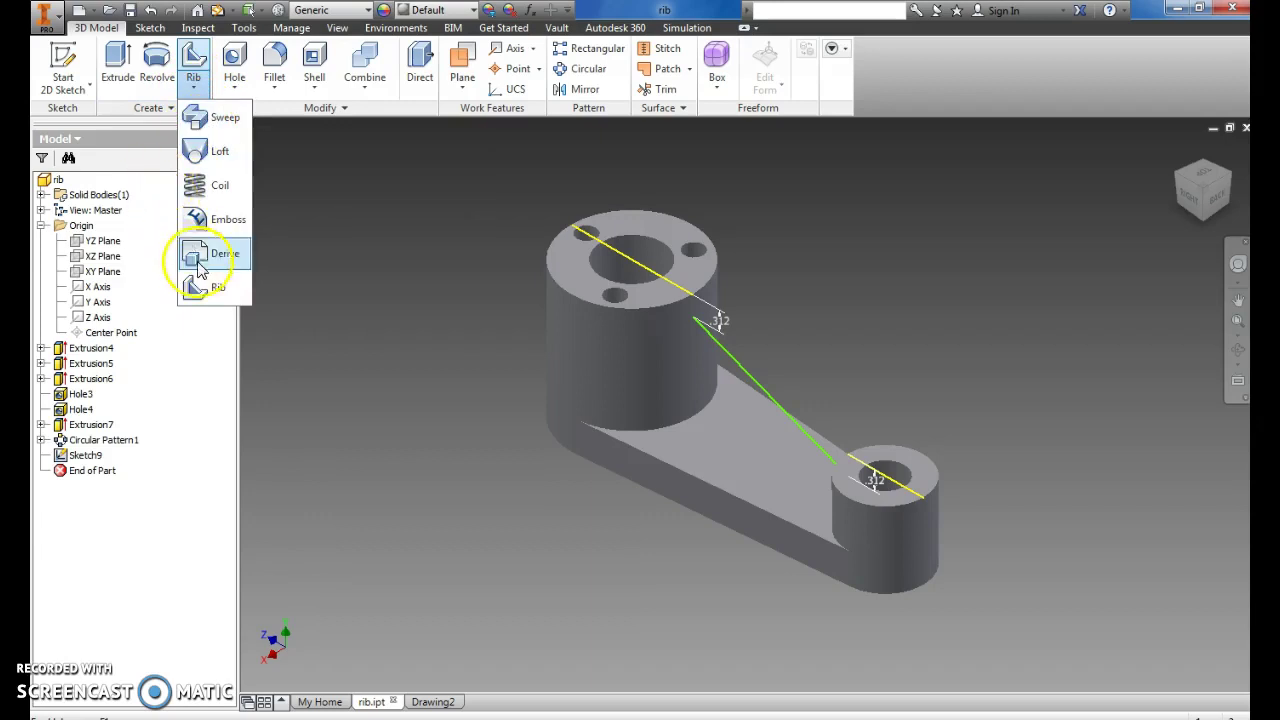
click(215, 290)
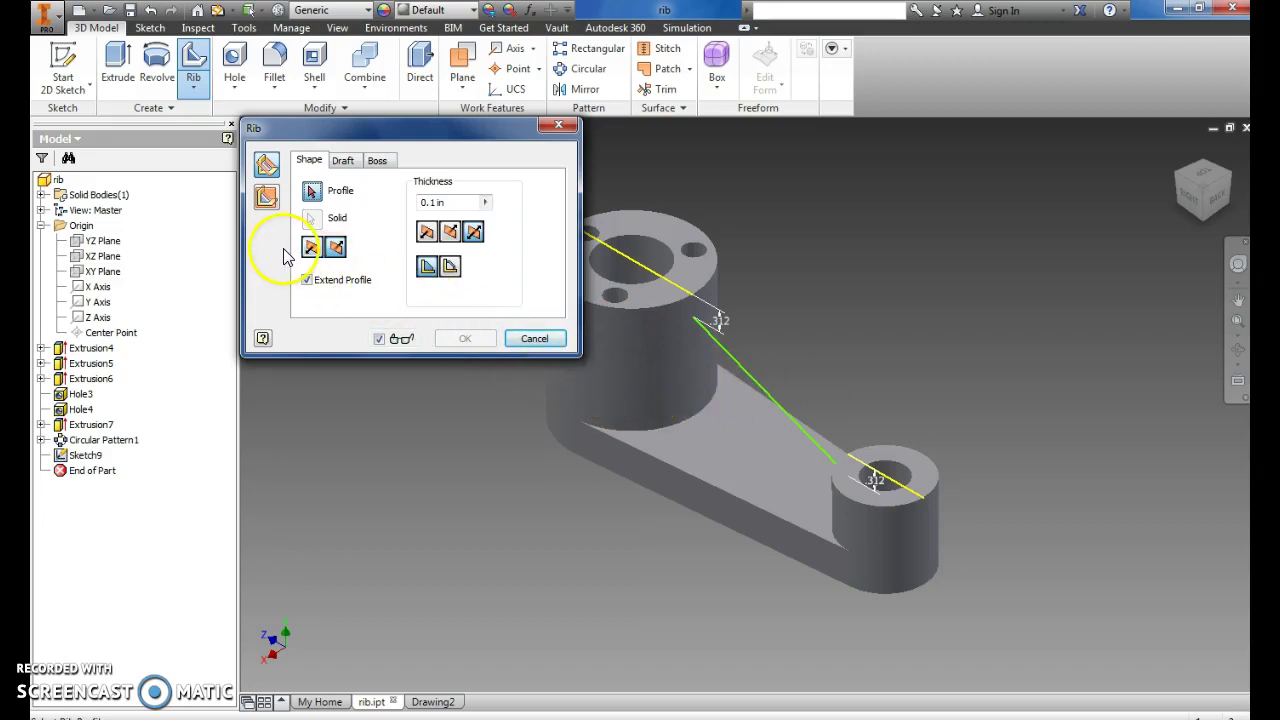
click(266, 199)
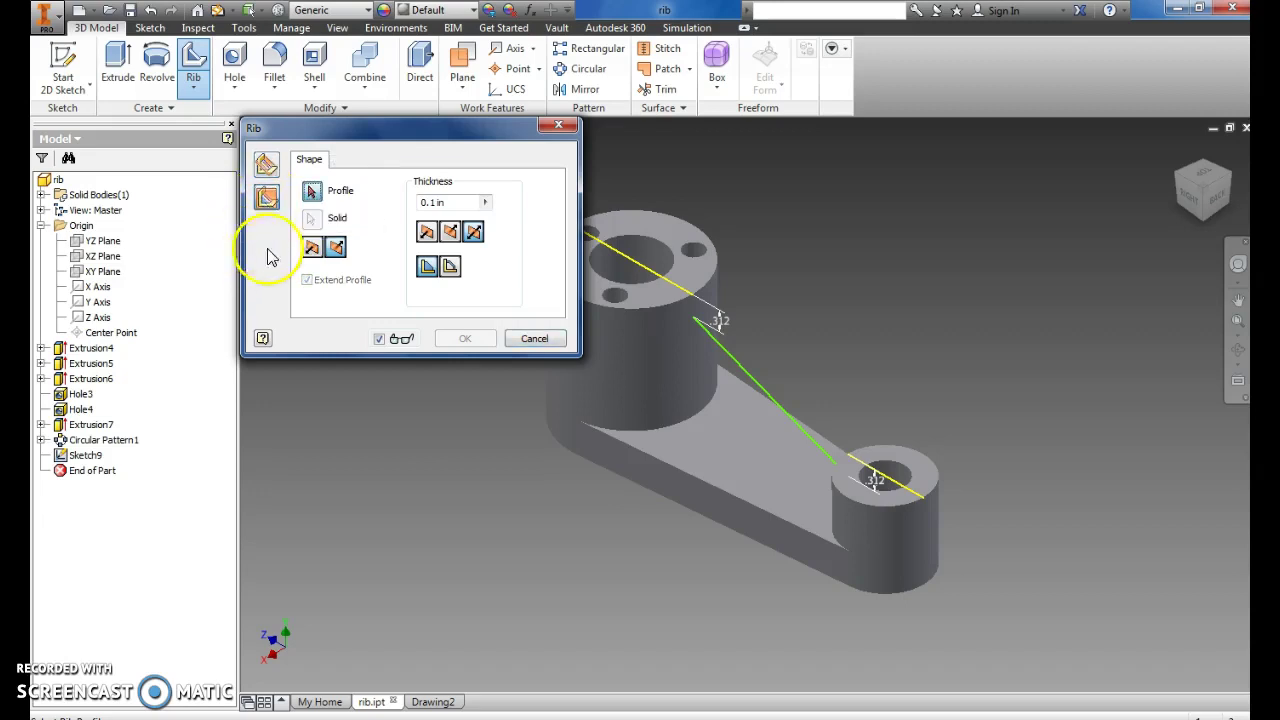
click(754, 377)
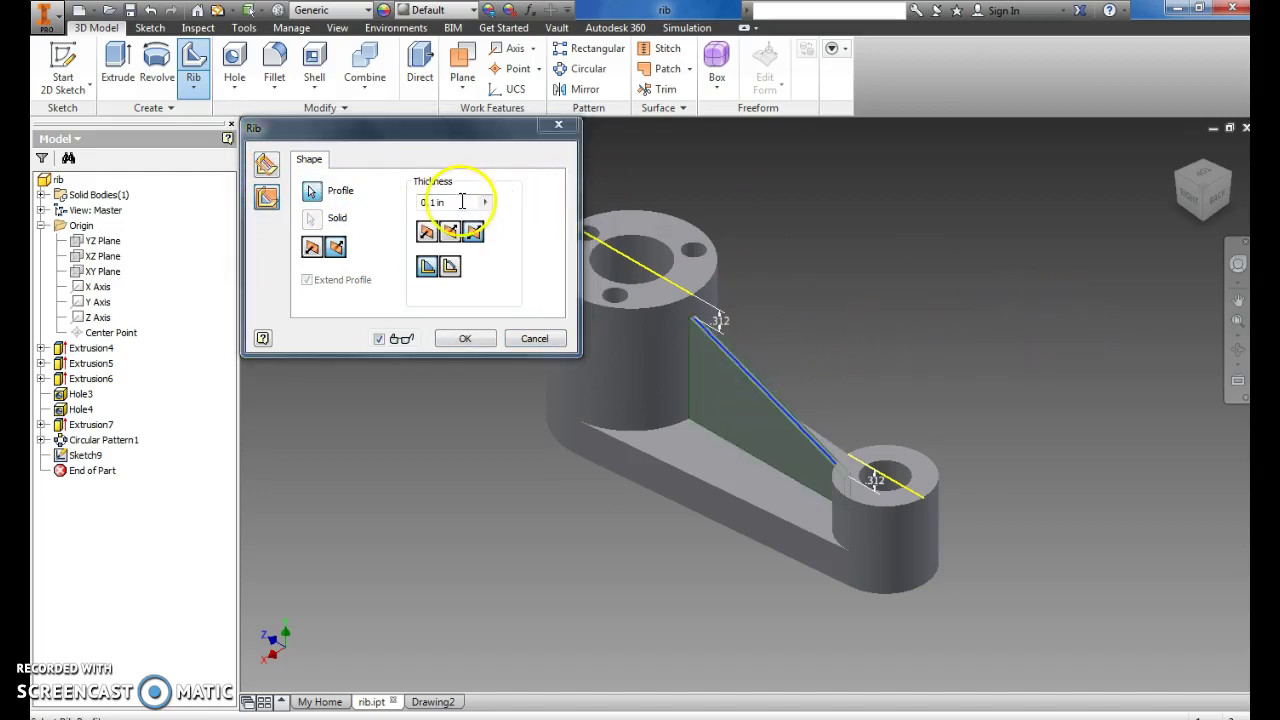
Step: Create the rib with a thickness of 0.75 in, applied symmetrically to both sides of the sloped line
double_click(430, 203)
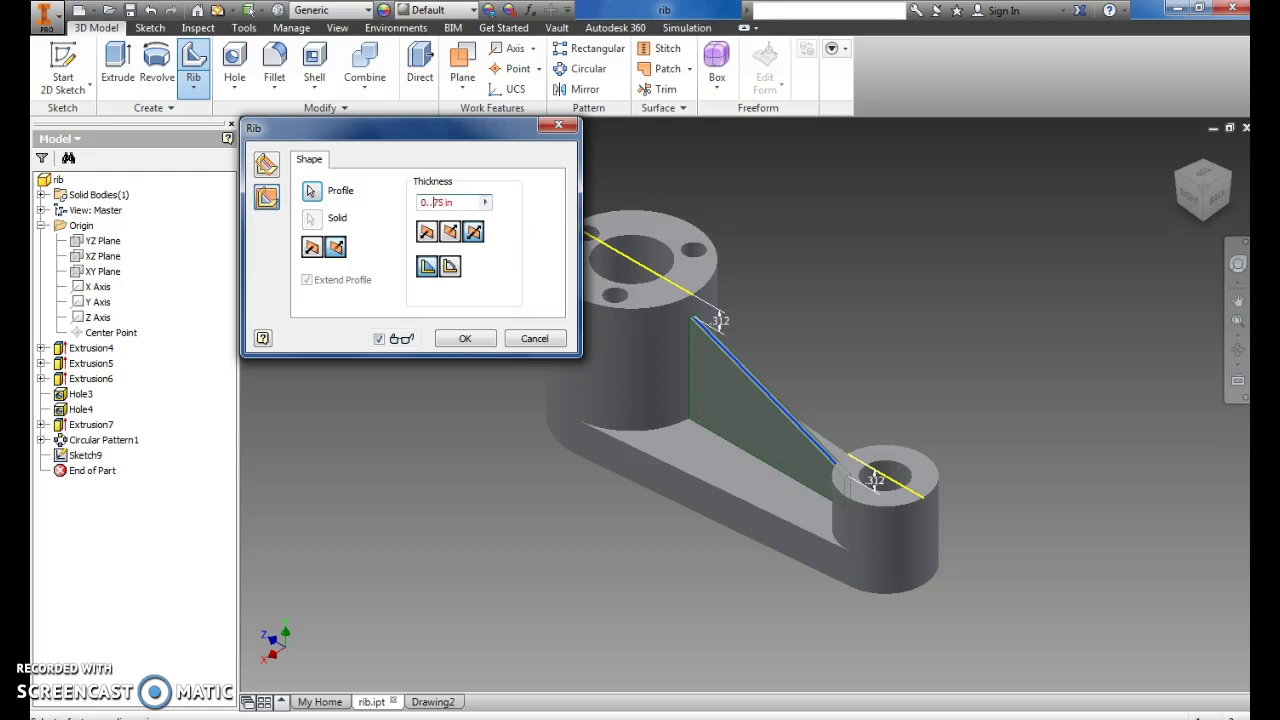
key(BackSpace)
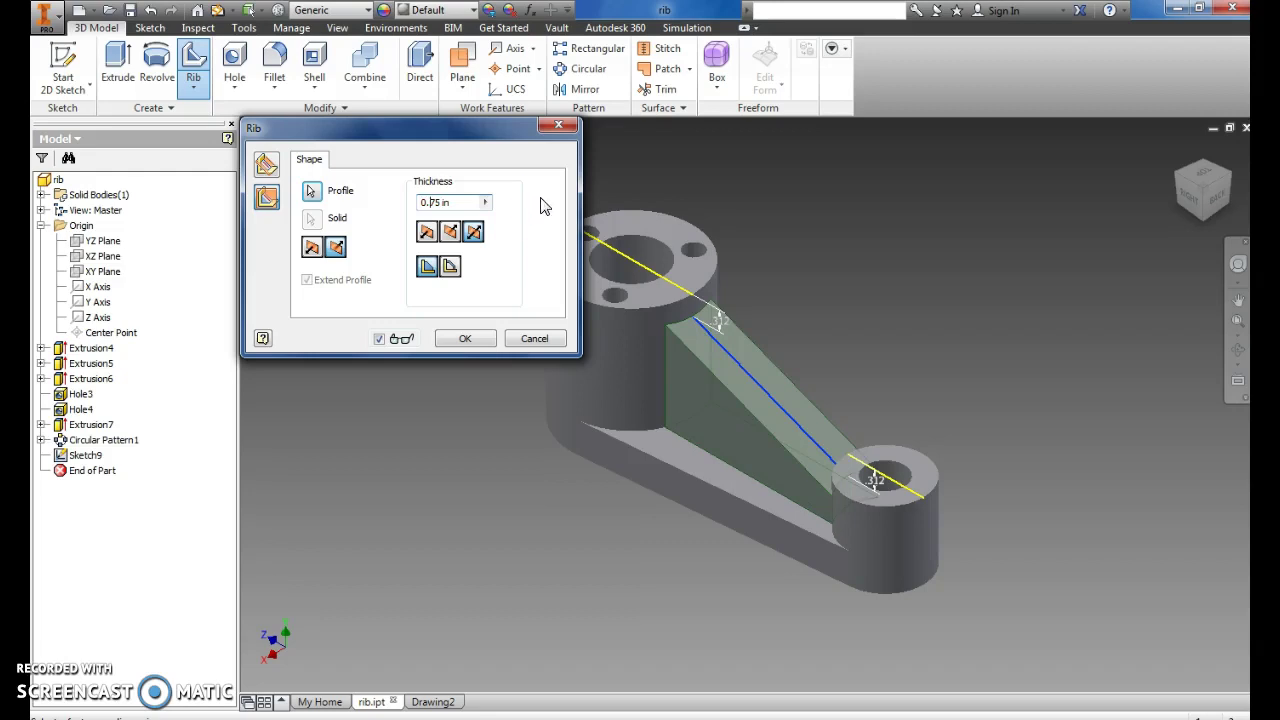
click(451, 233)
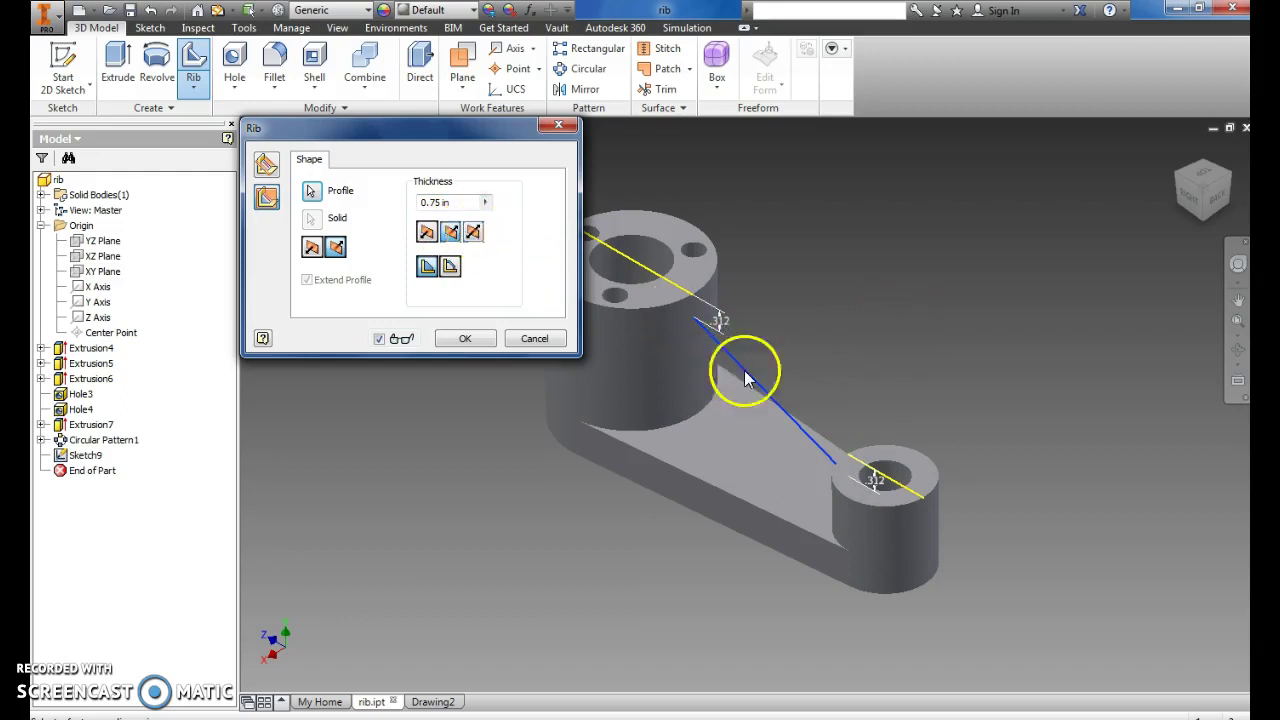
click(473, 233)
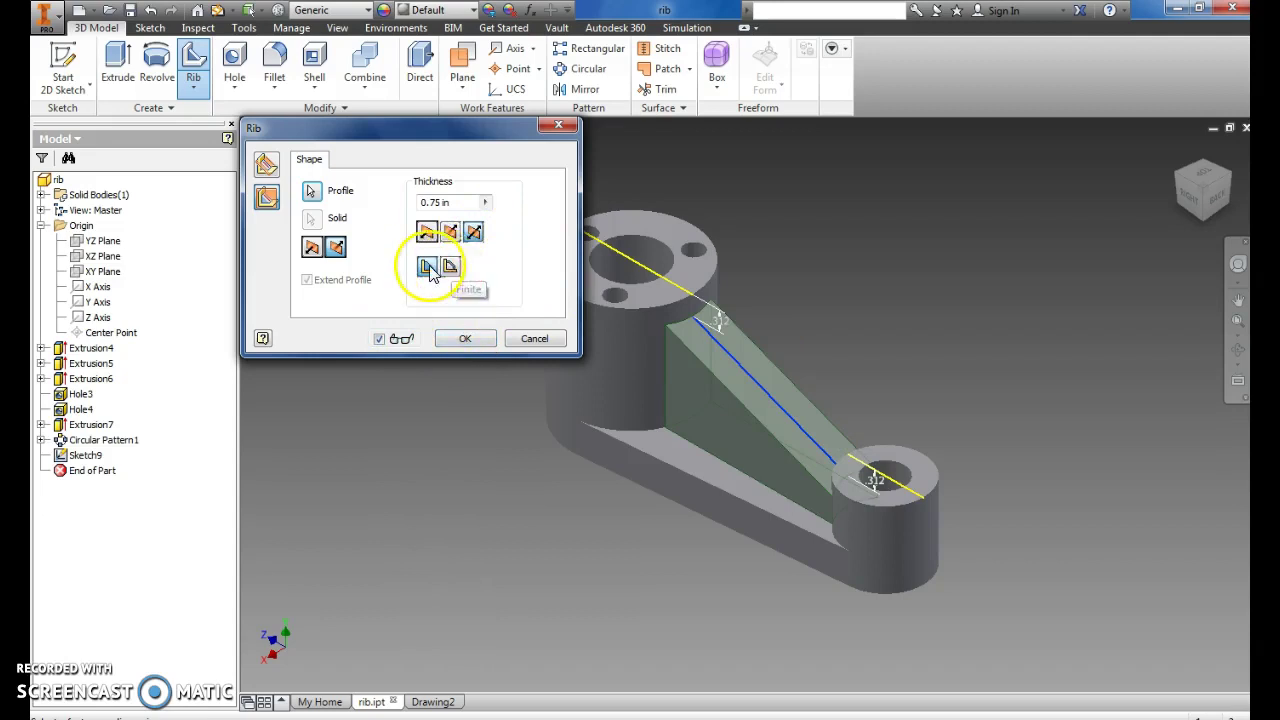
click(465, 339)
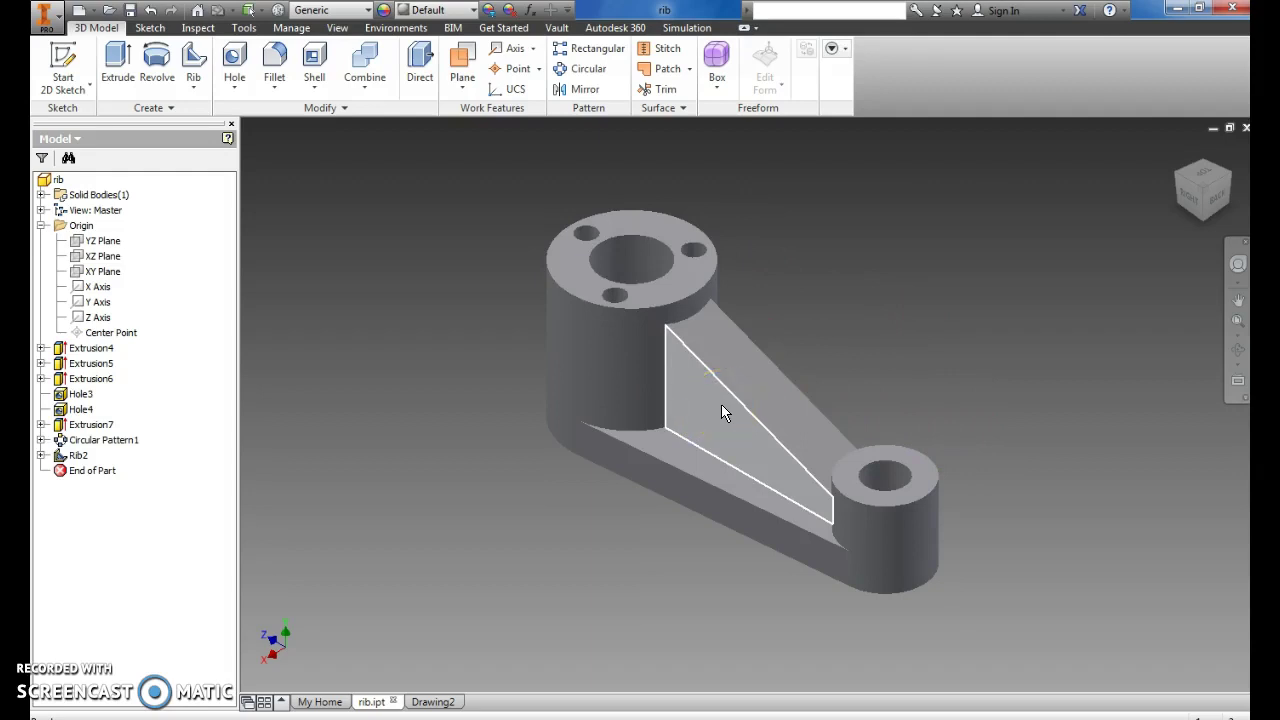
Step: Start a base view of rib.ipt on the new drawing's sheet and set its scale to 1/2
mouse_move(721, 404)
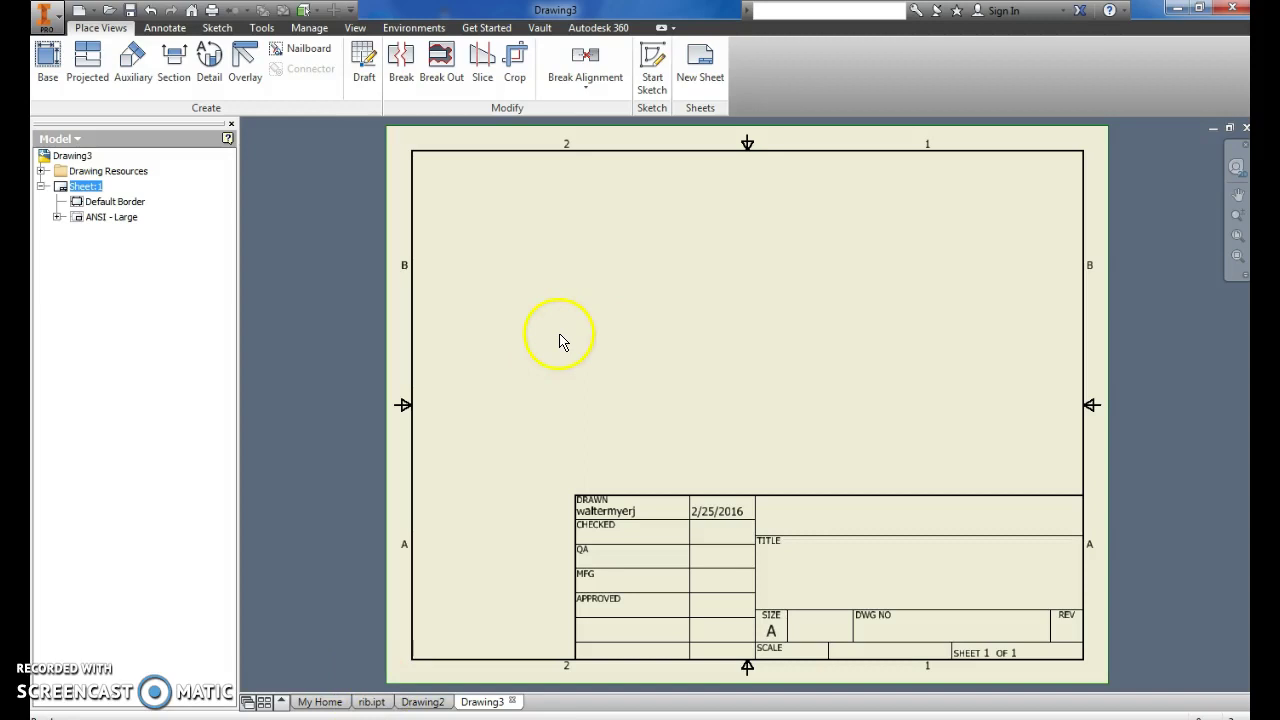
click(48, 72)
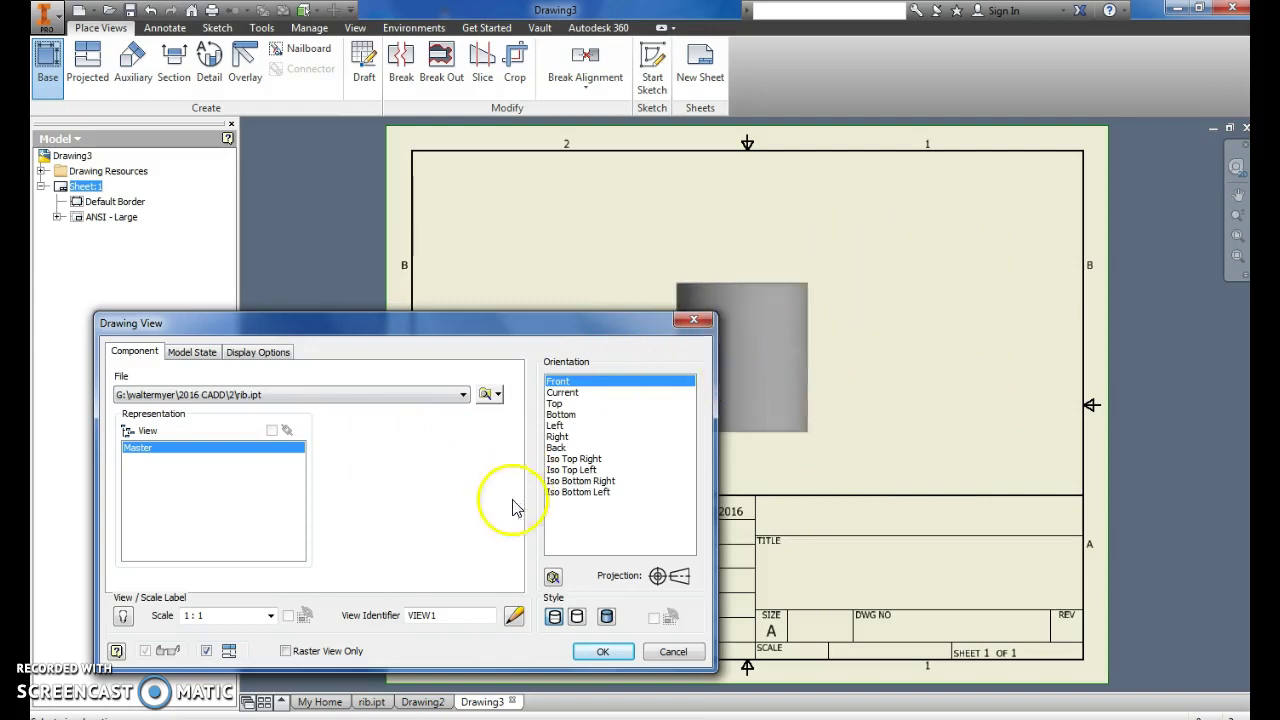
click(271, 615)
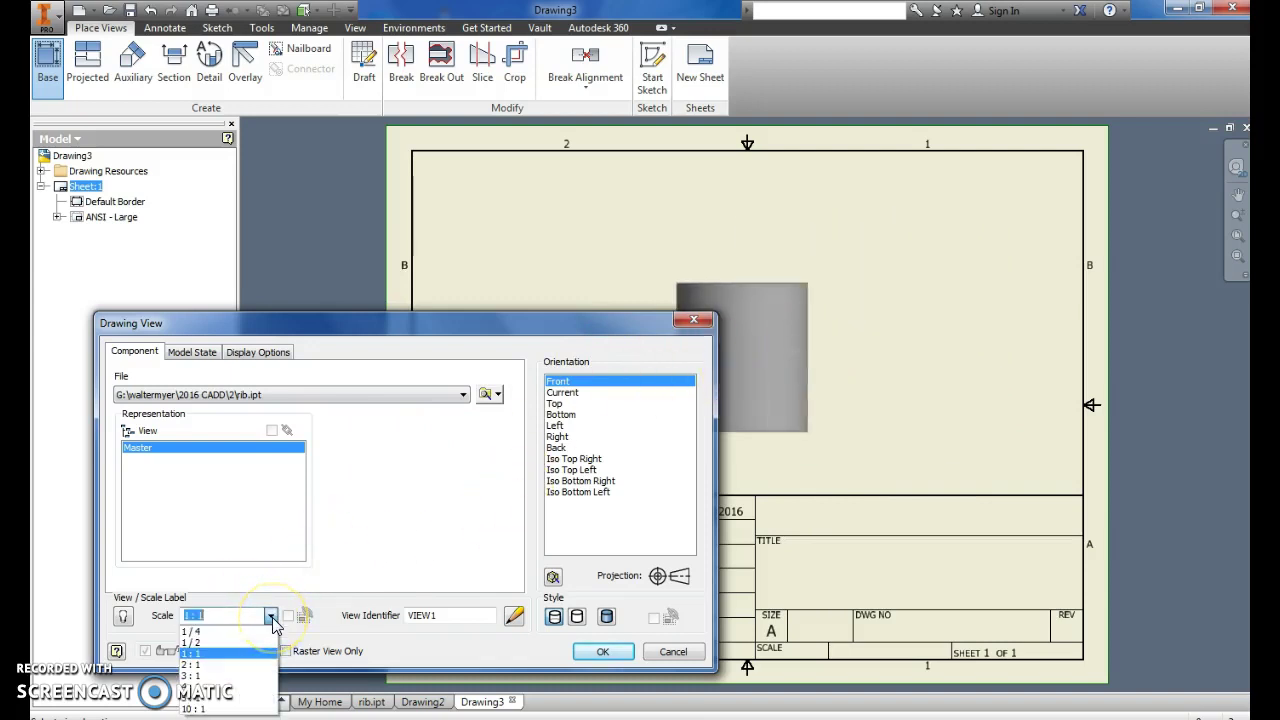
click(254, 643)
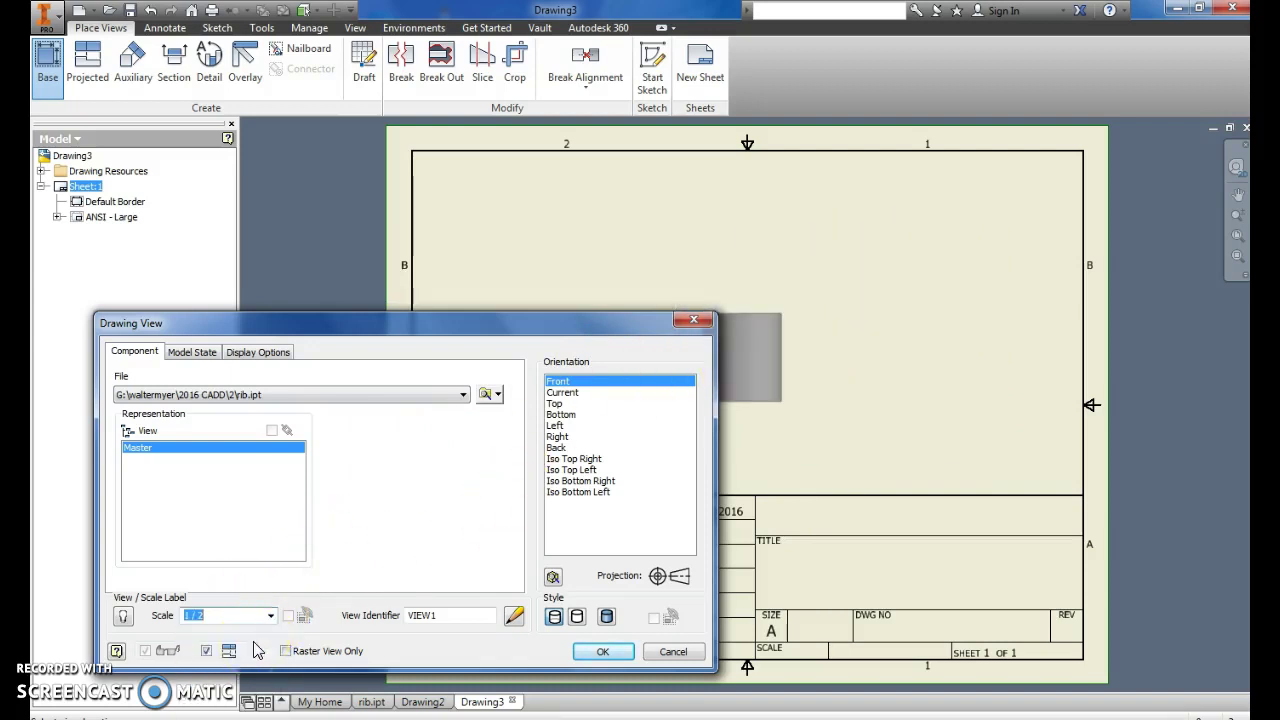
drag(594, 337, 424, 367)
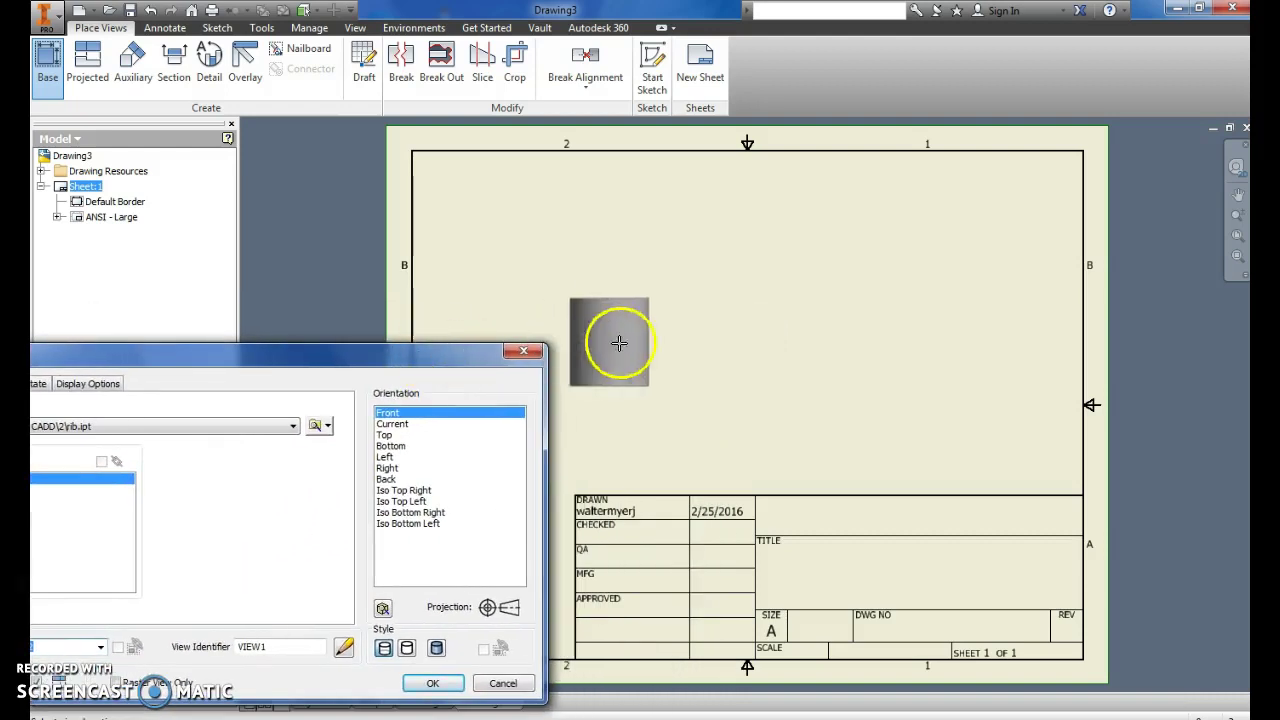
Step: Orient the base view to Top and place it in the sheet's left half above the title block, without any projected views
click(400, 424)
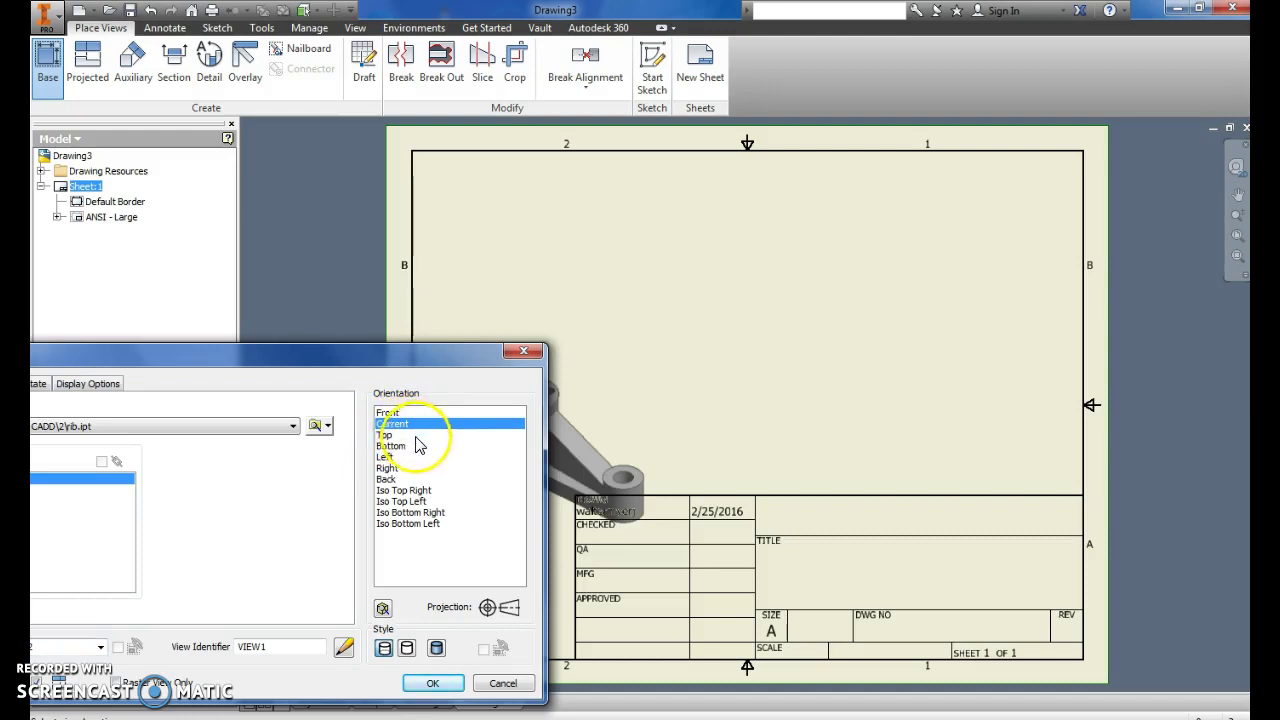
click(410, 436)
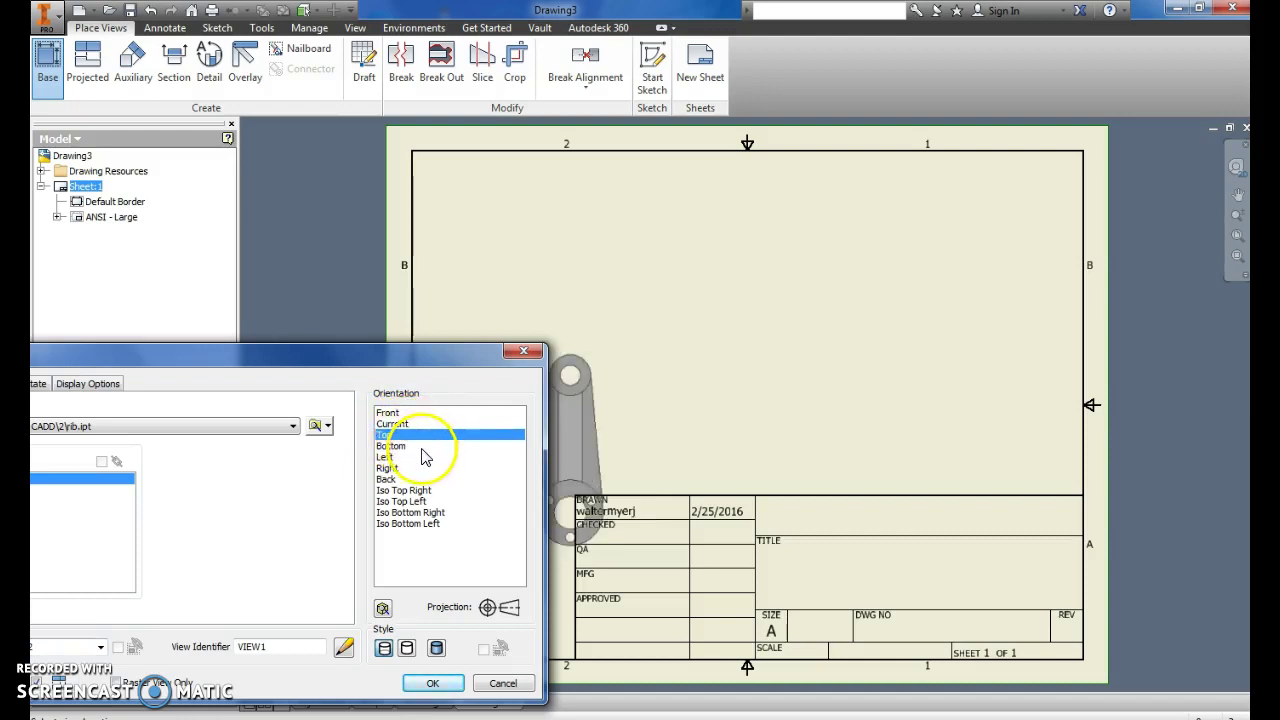
click(395, 446)
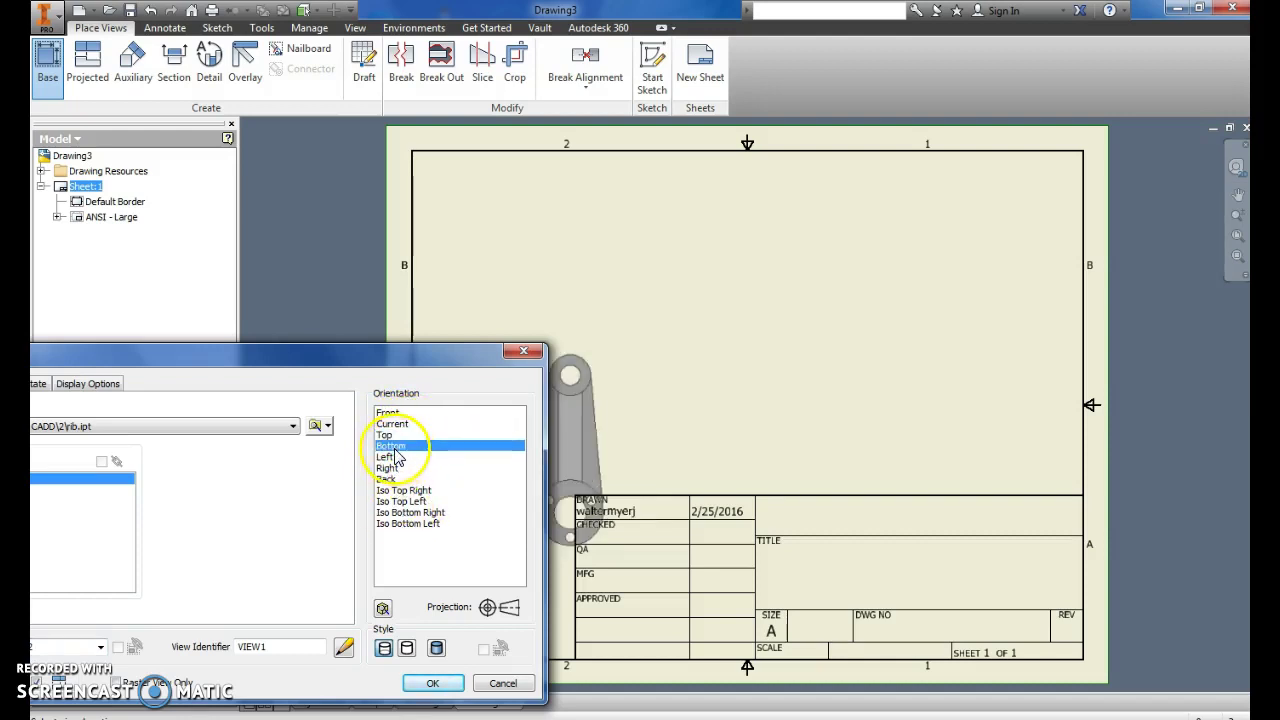
click(398, 458)
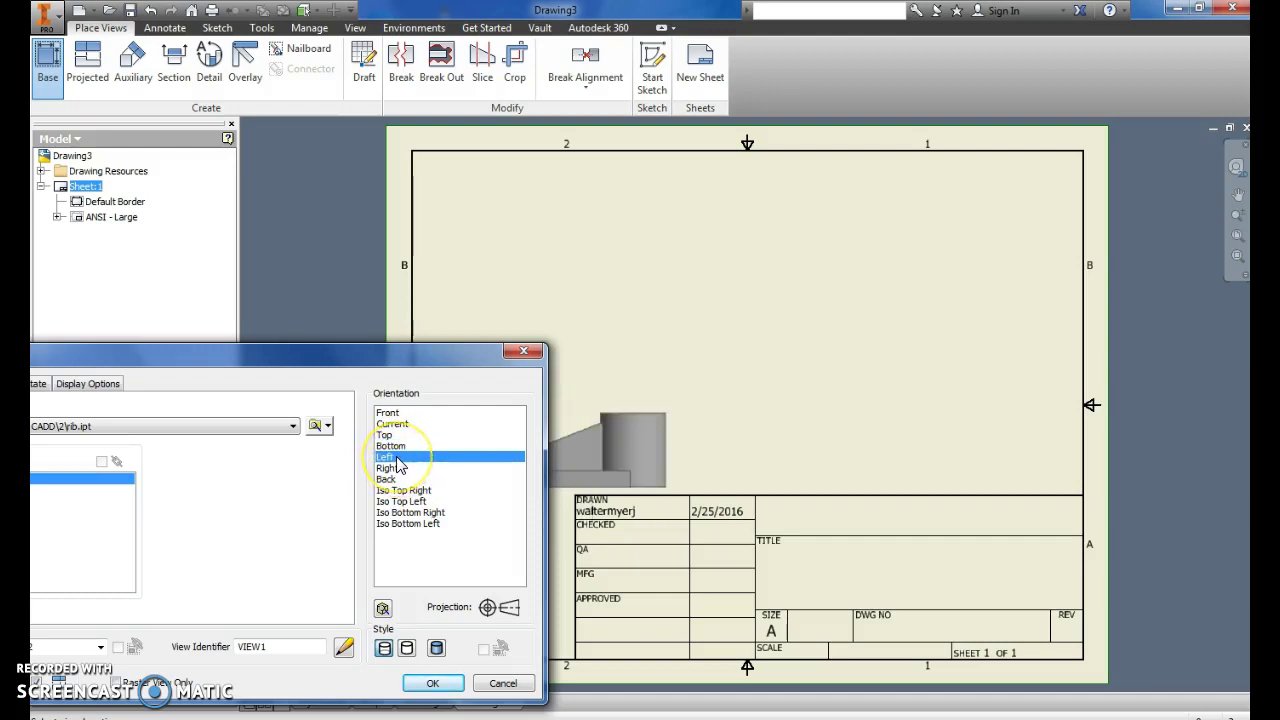
click(401, 468)
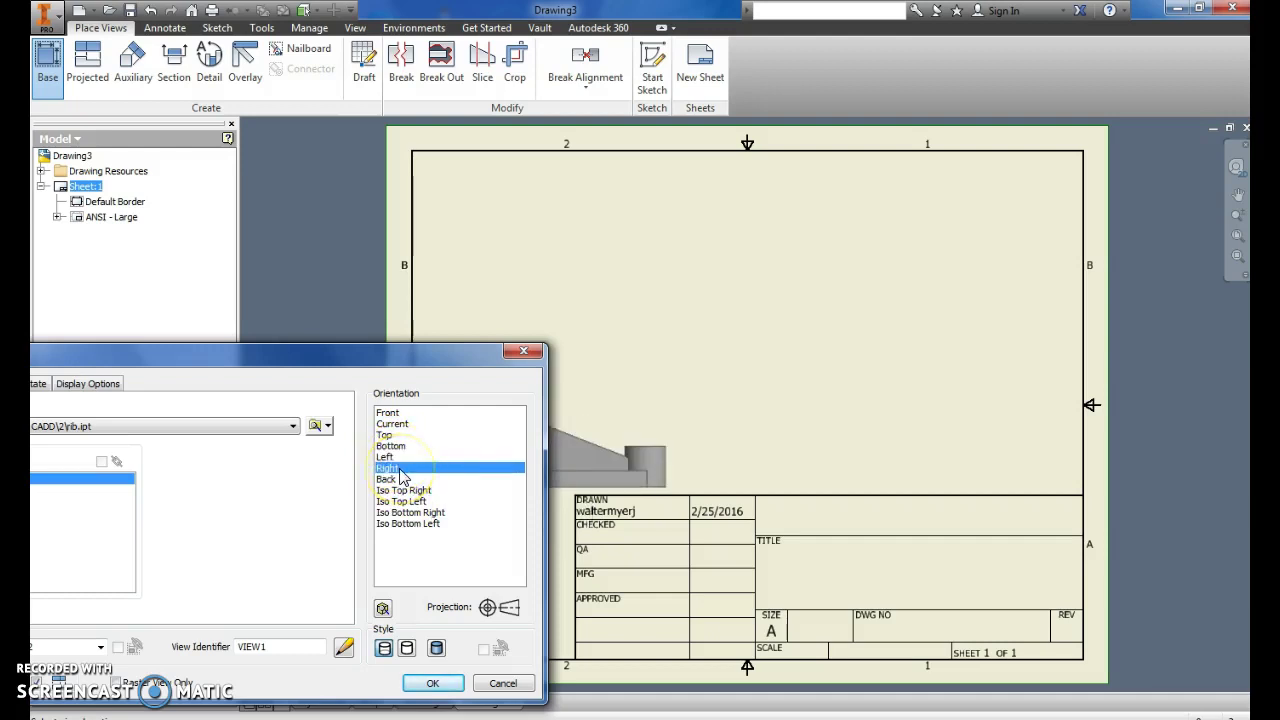
click(405, 447)
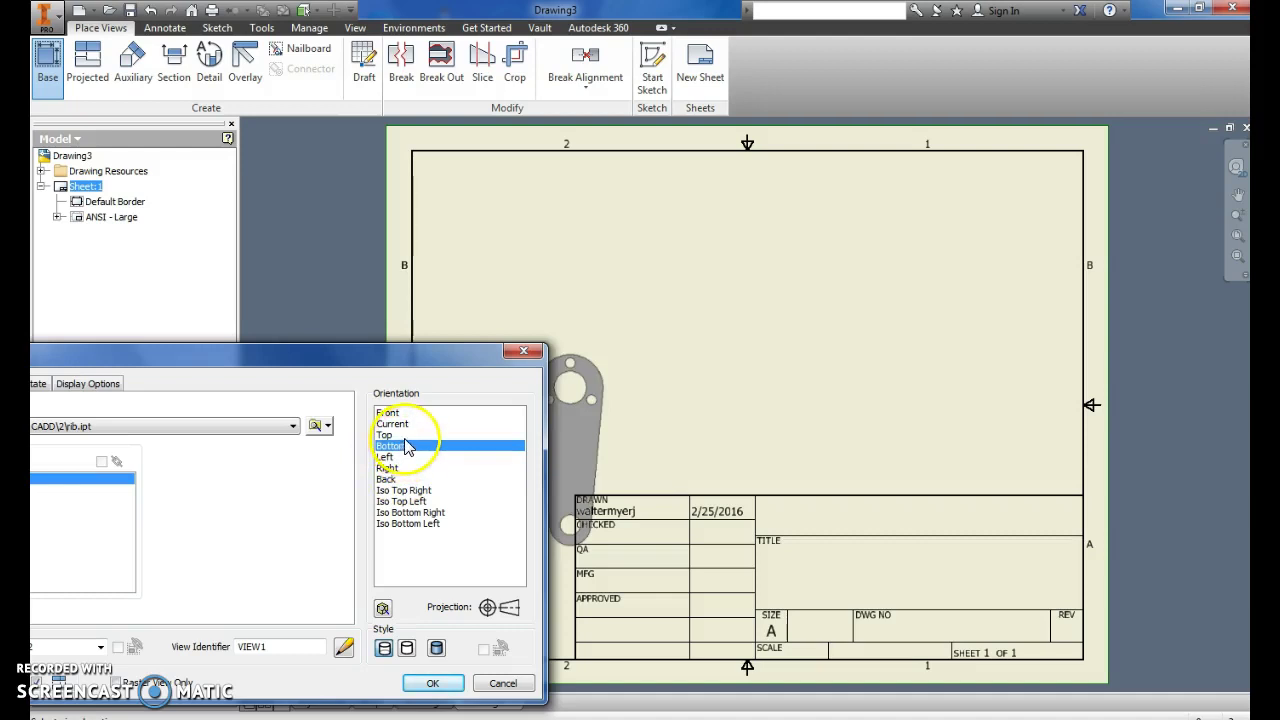
click(408, 437)
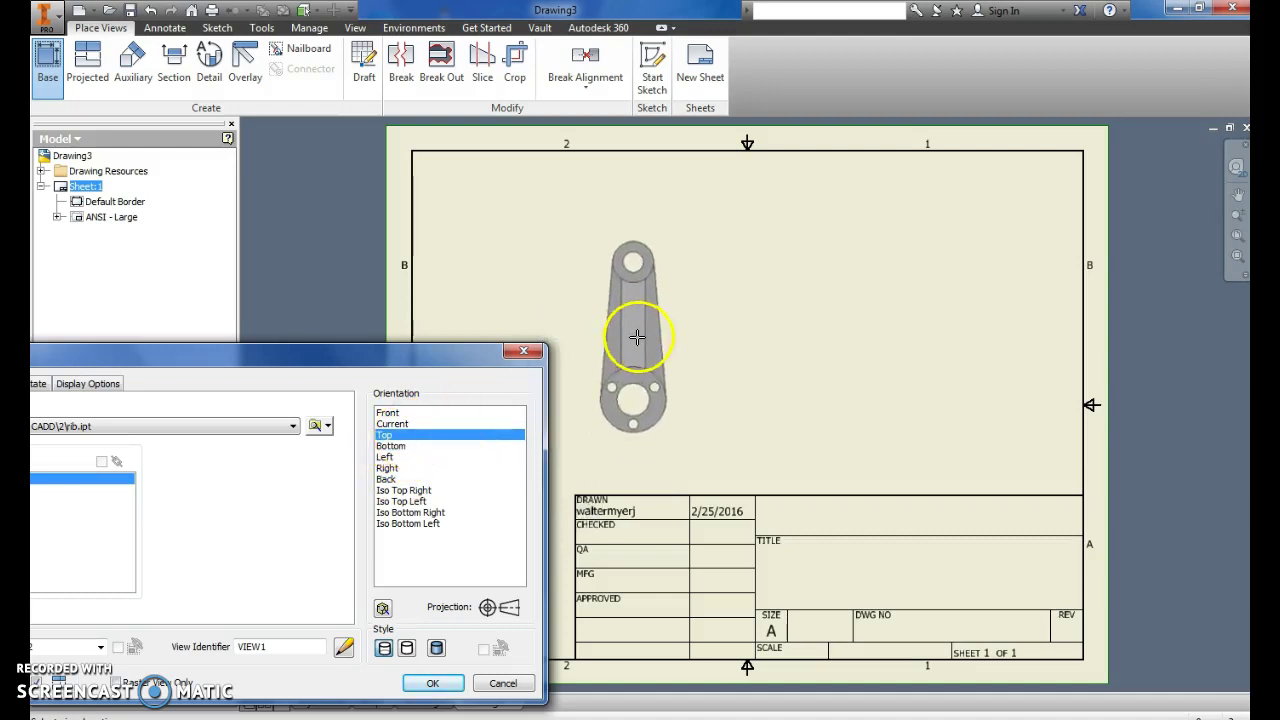
middle_drag(629, 364, 672, 370)
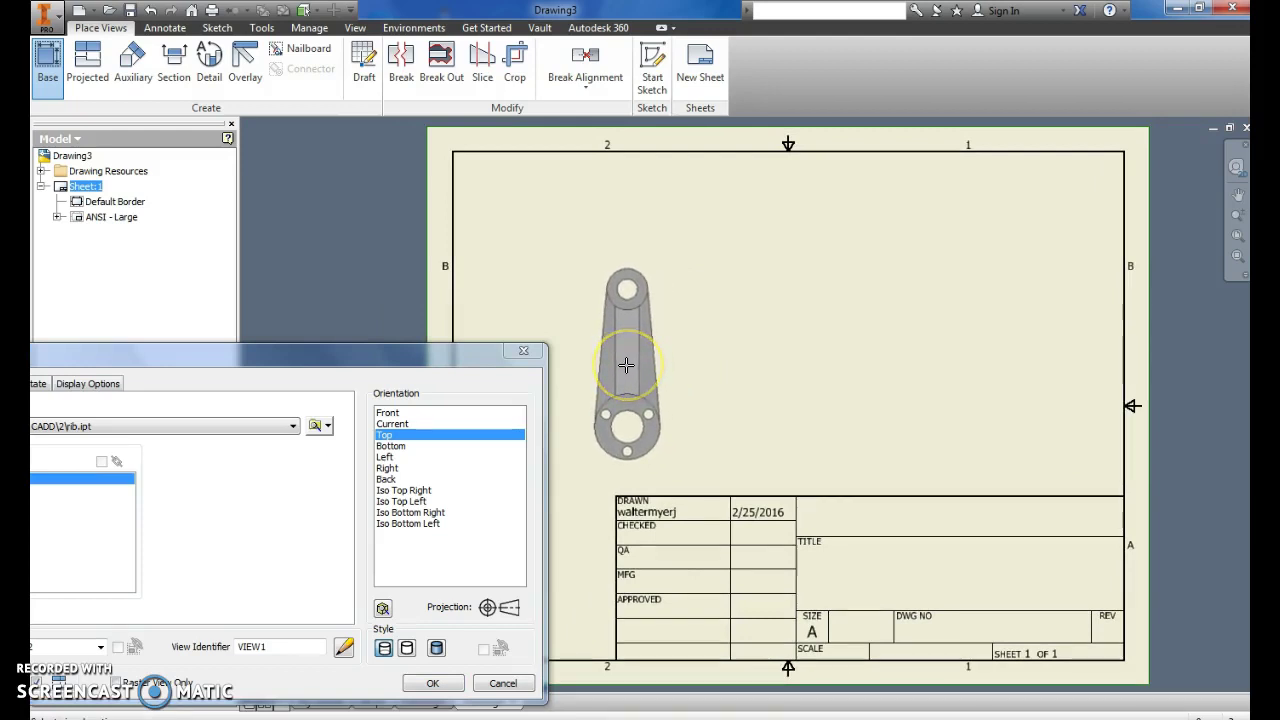
click(626, 365)
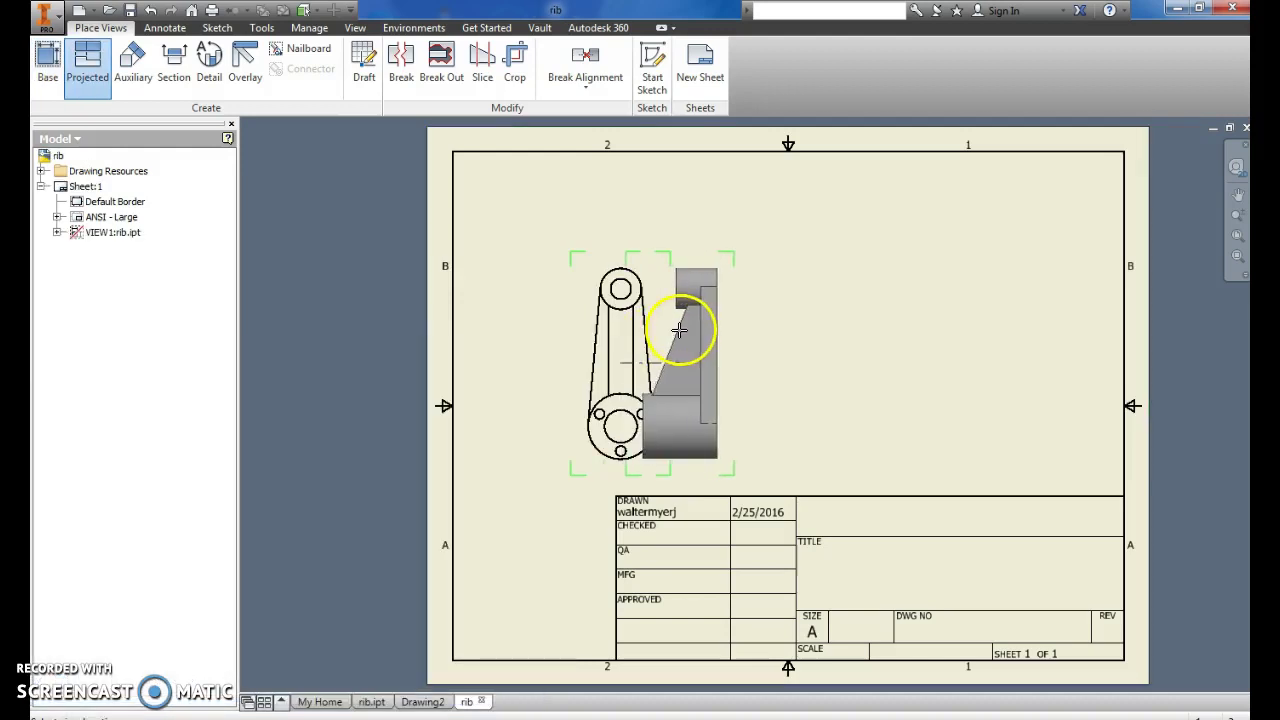
right_click(714, 323)
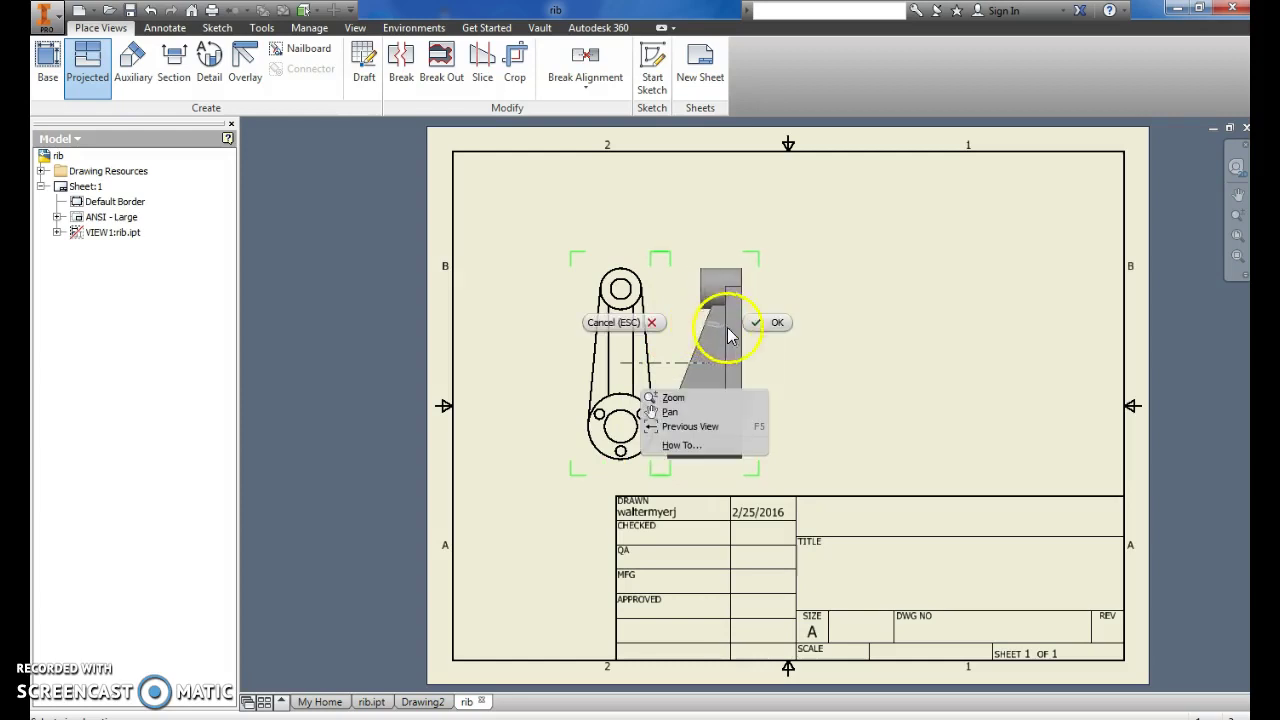
click(752, 322)
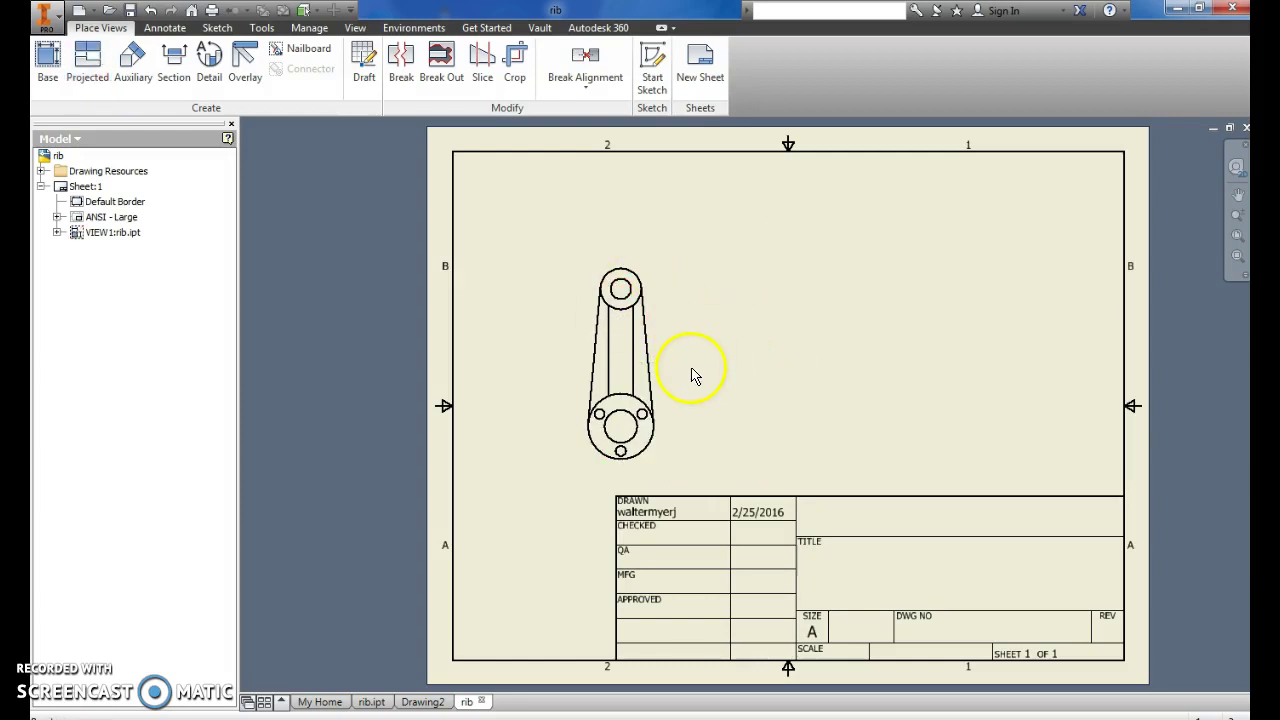
Step: Create a full-depth section view from a vertical cut through both boss centres, and place it just right of the base view
click(172, 72)
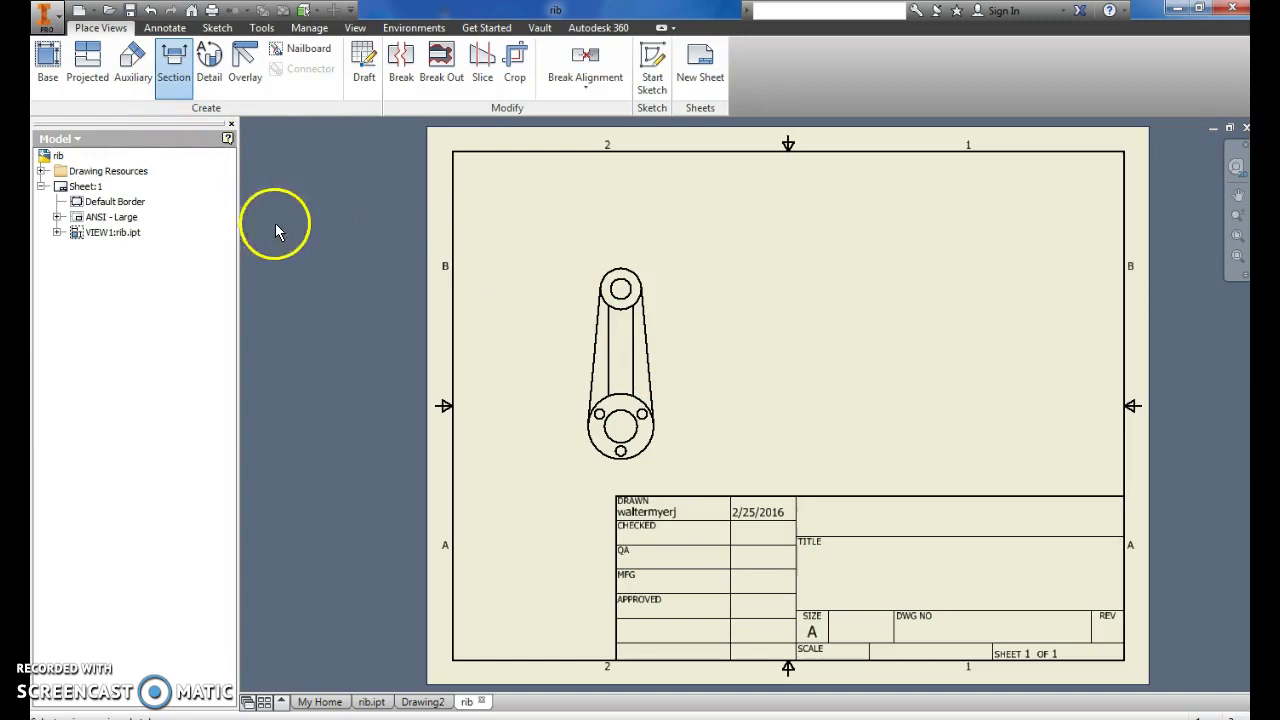
click(620, 257)
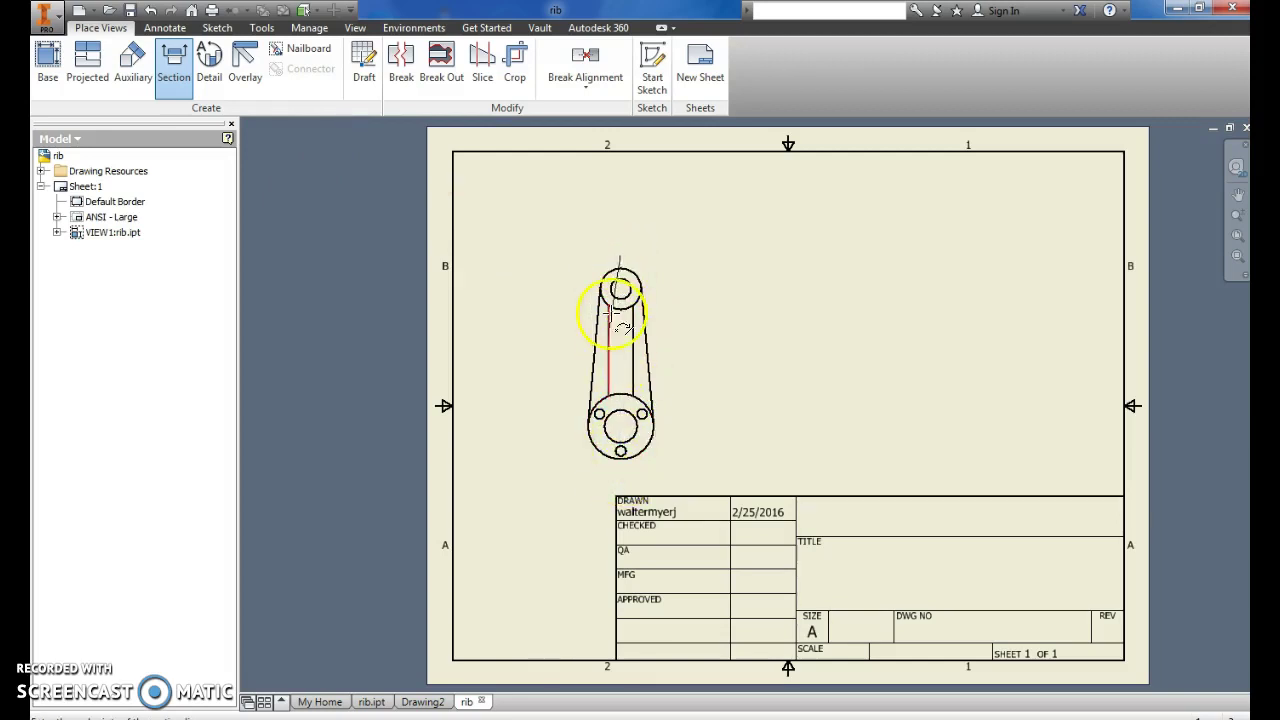
click(620, 474)
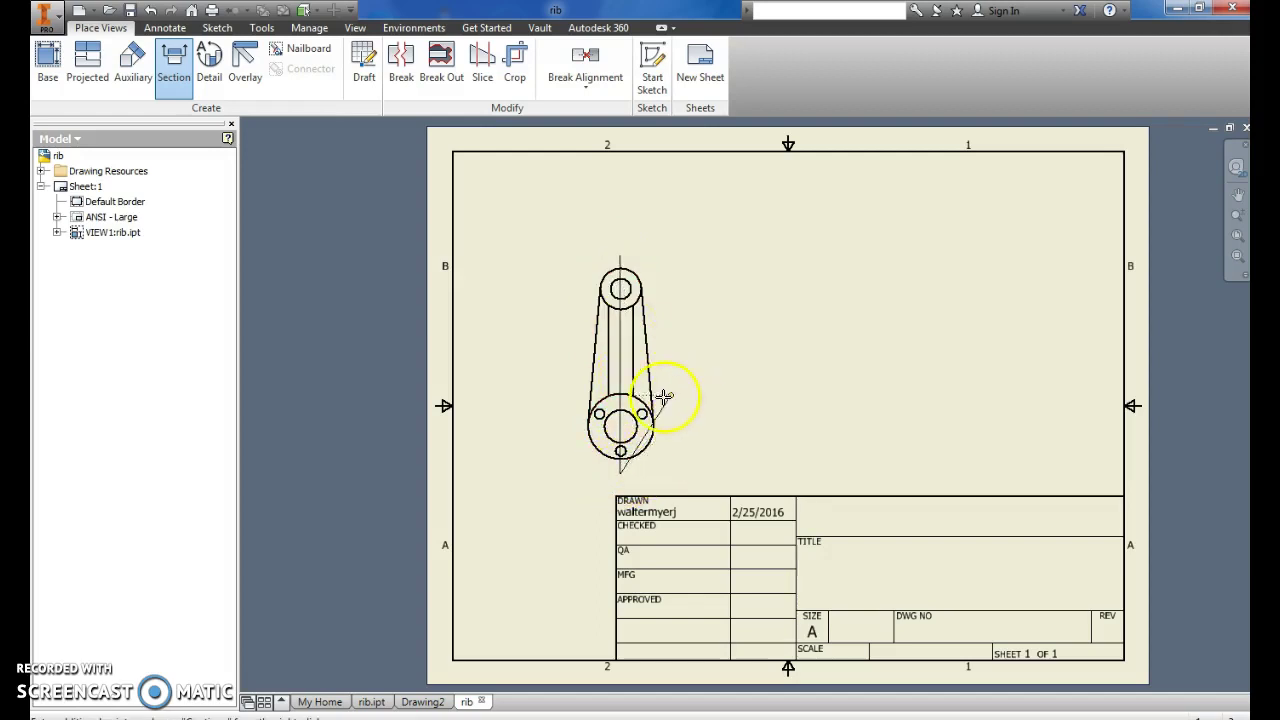
right_click(656, 334)
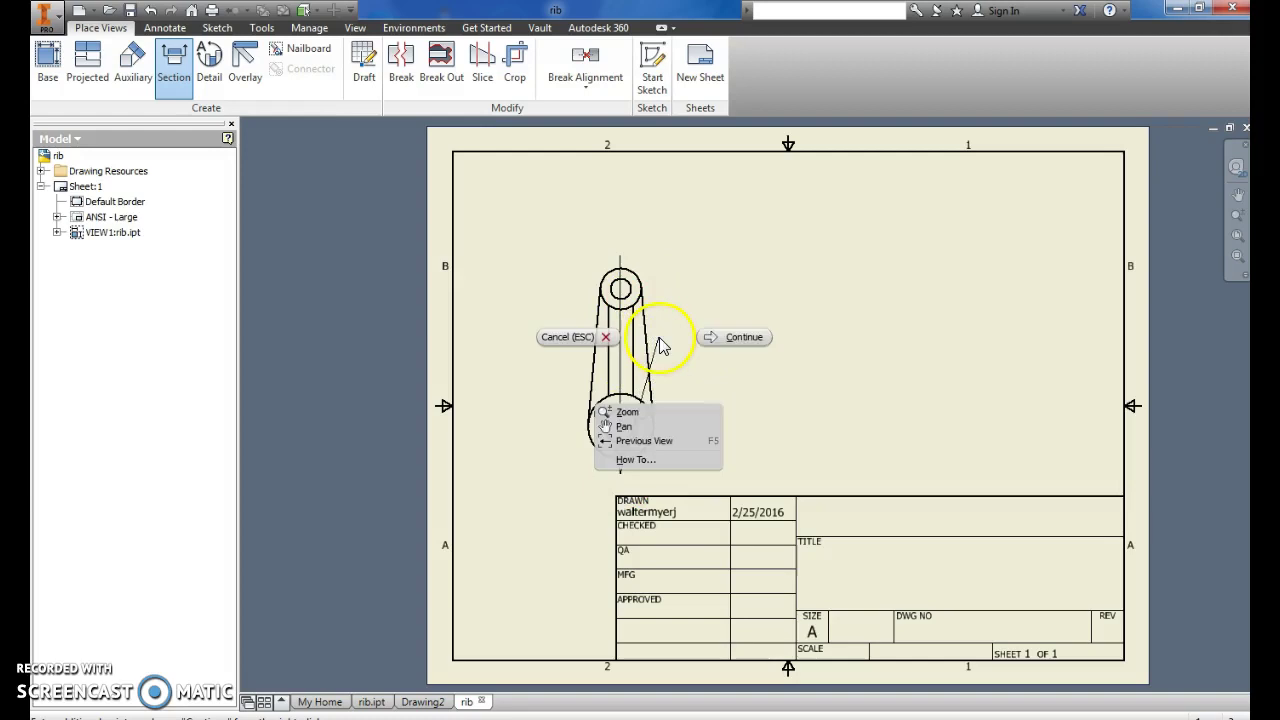
click(737, 340)
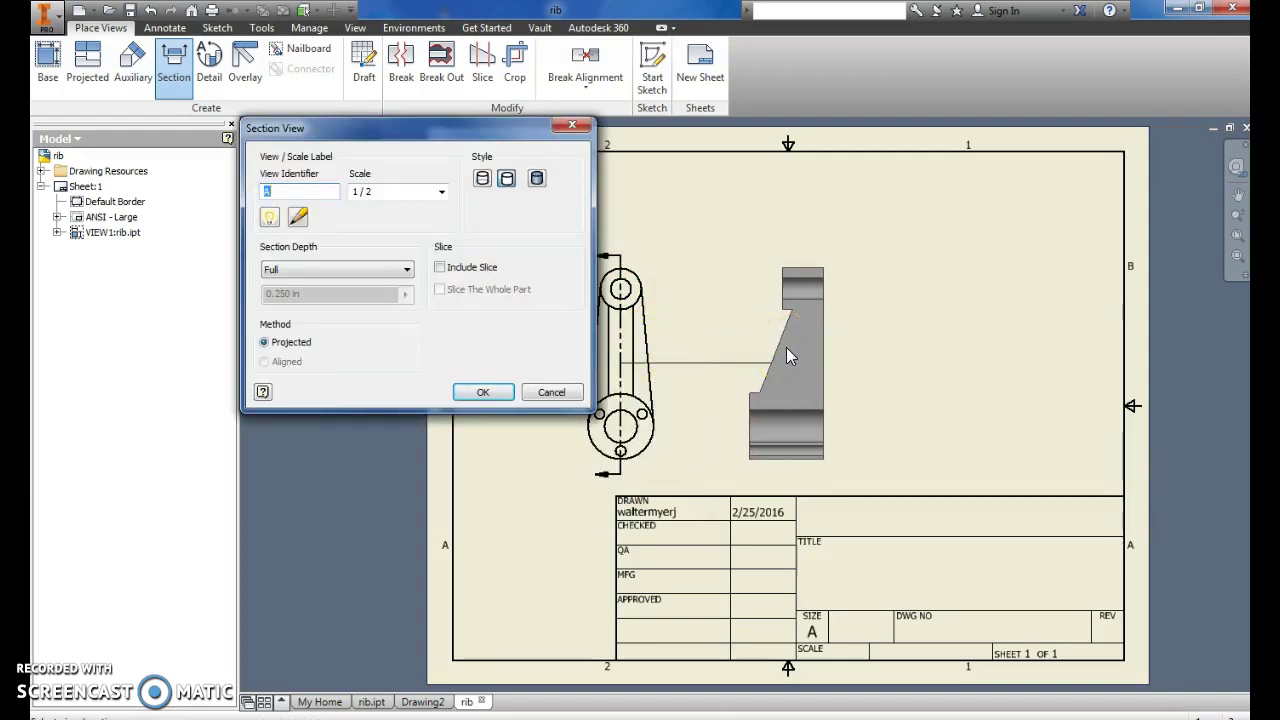
drag(787, 349, 736, 353)
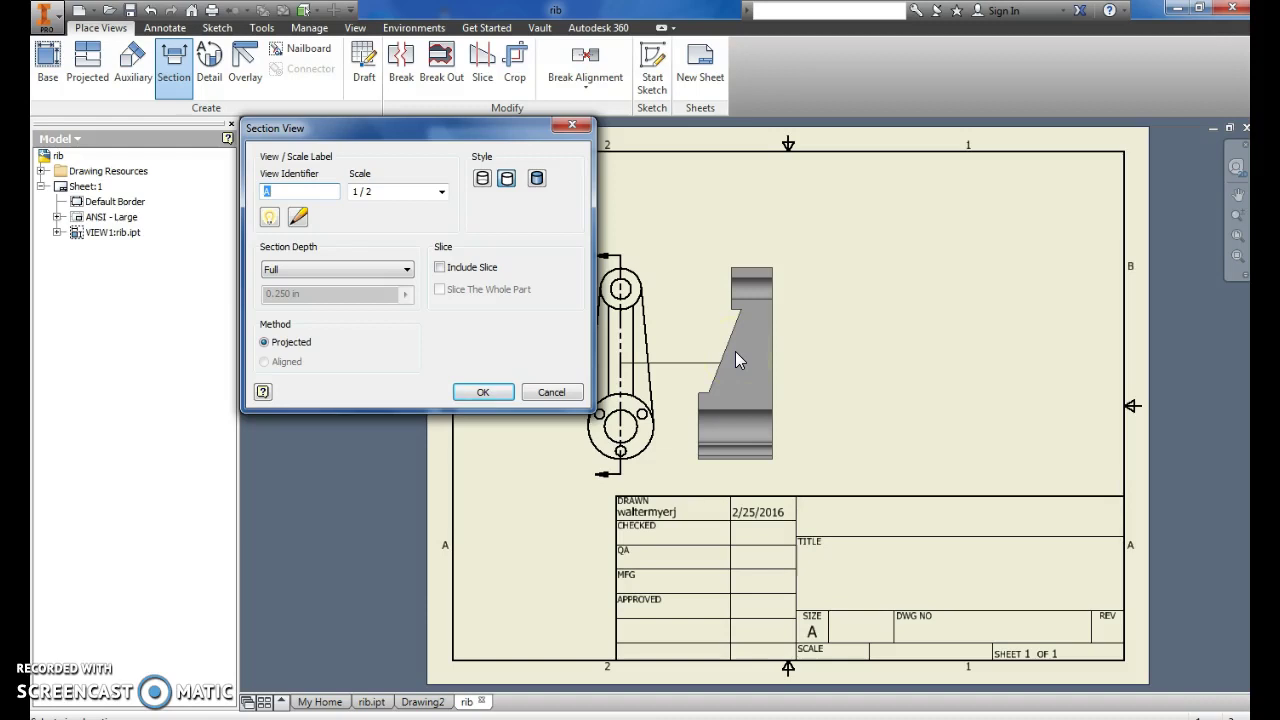
click(735, 351)
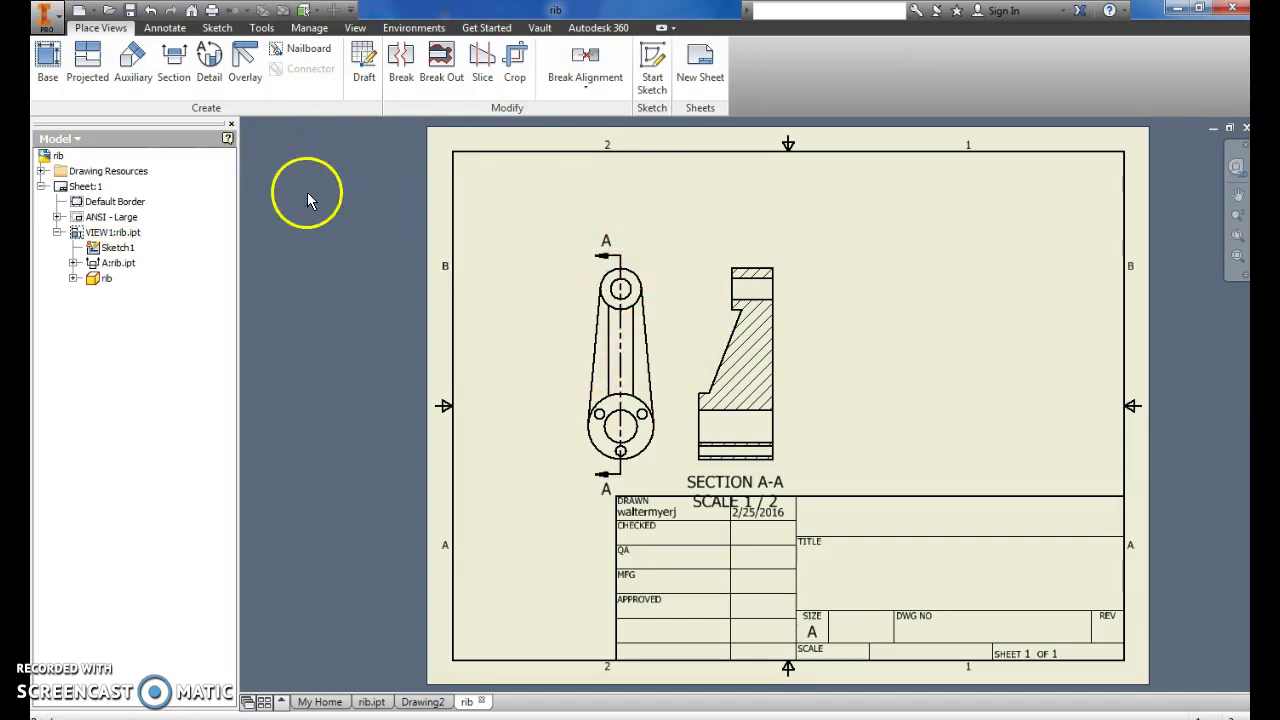
Step: Create a second section view from a horizontal cut across the middle of the rib, and place it above the base view
click(176, 90)
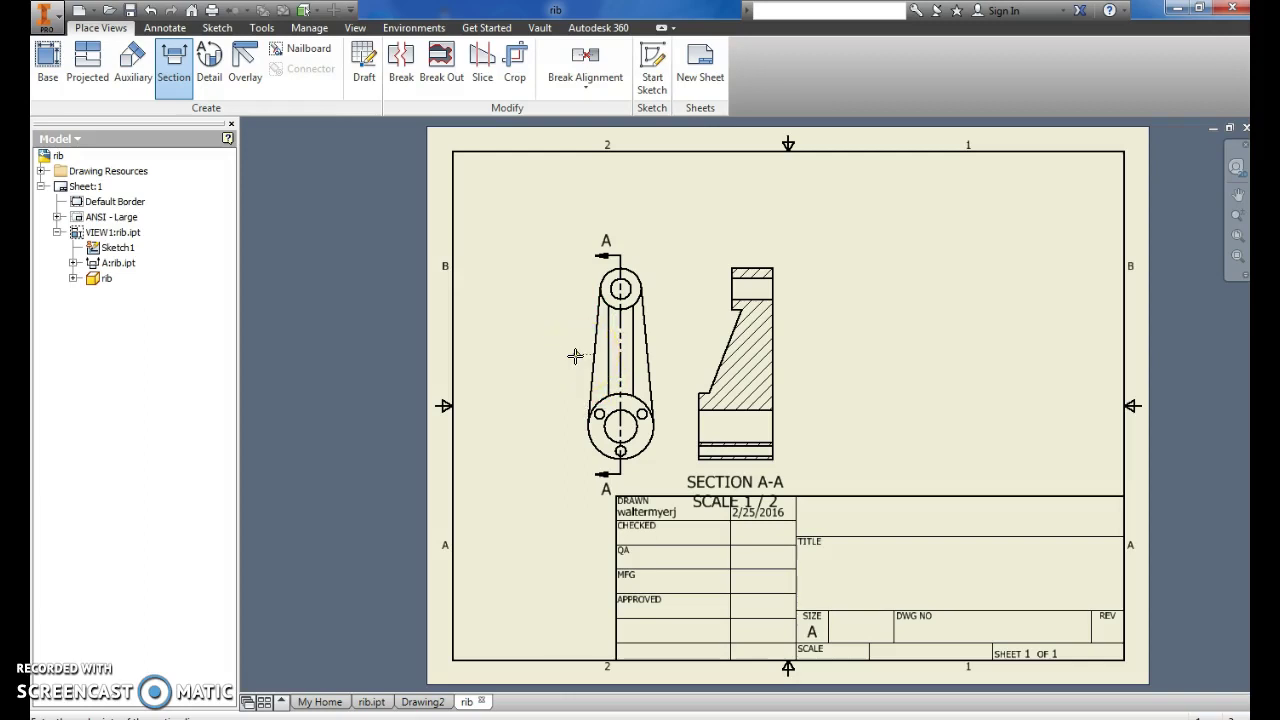
right_click(666, 354)
click(729, 359)
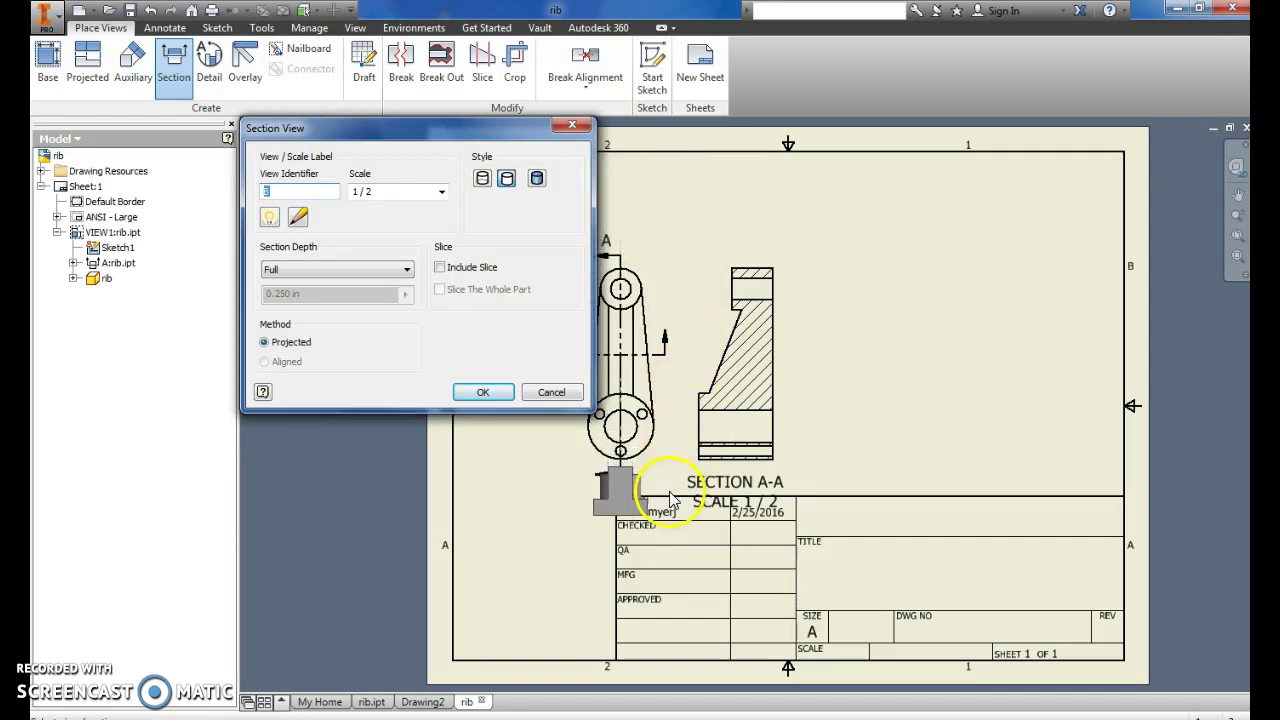
click(666, 192)
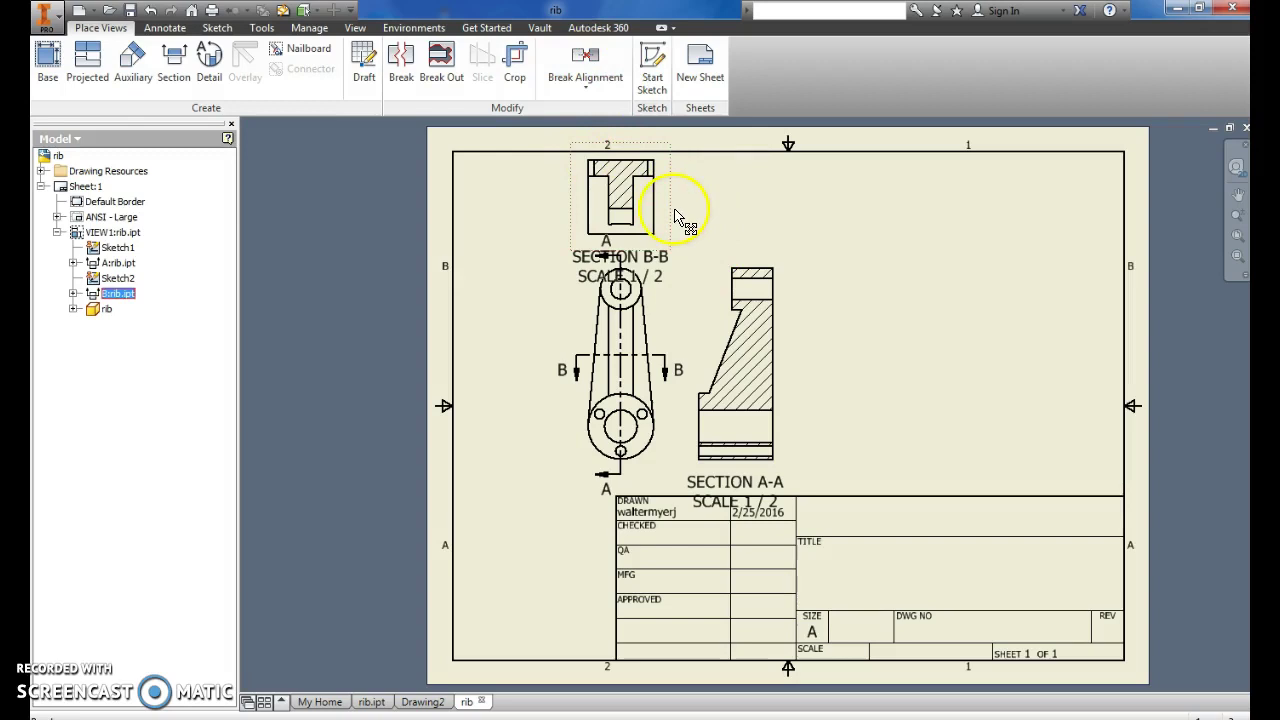
Step: Break the alignment of the section B-B view and move it into the sheet's upper-right corner
click(607, 76)
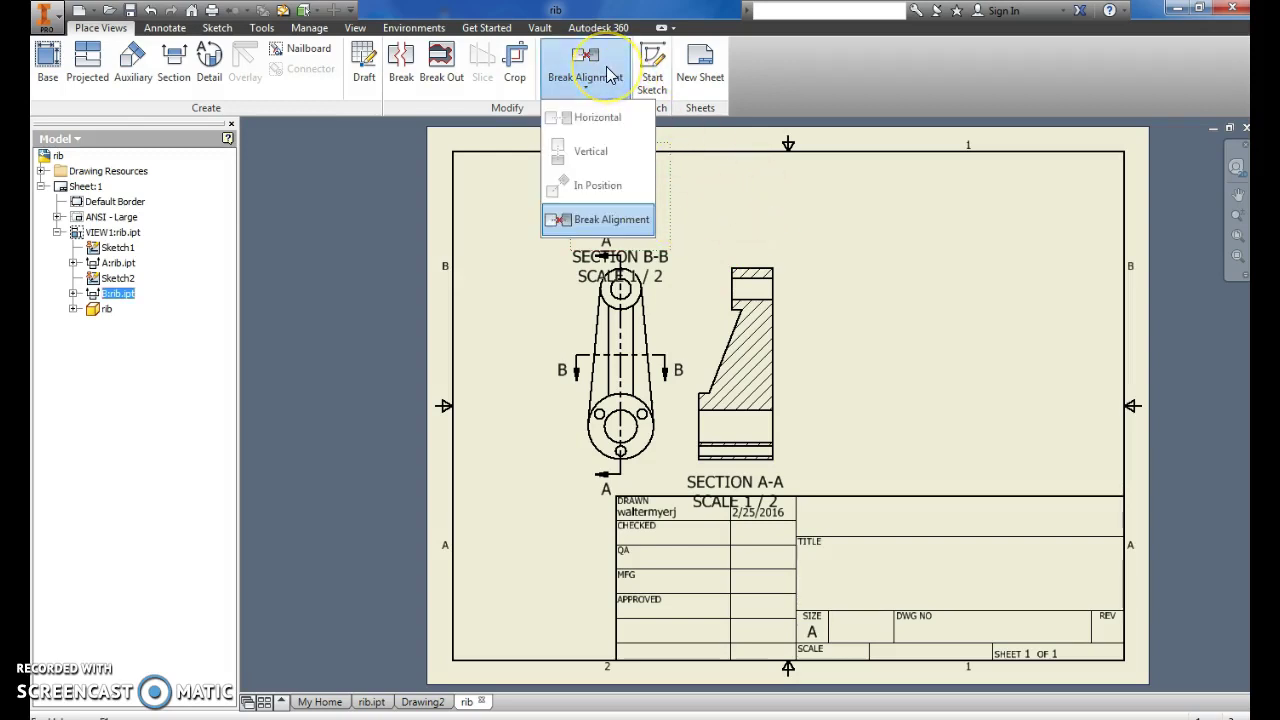
click(617, 219)
drag(678, 203, 1073, 221)
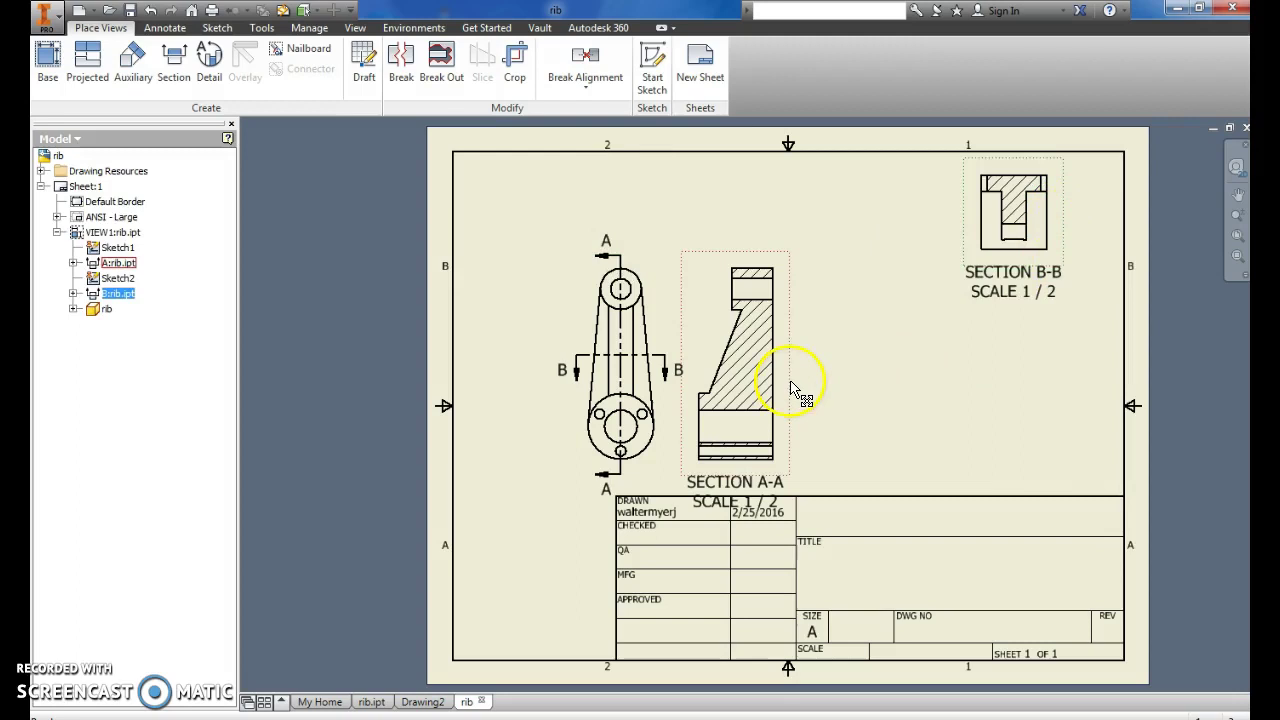
Step: Move section A-A farther right of the base view, and shift the base view up to clear the section label from the title block
drag(792, 386, 955, 397)
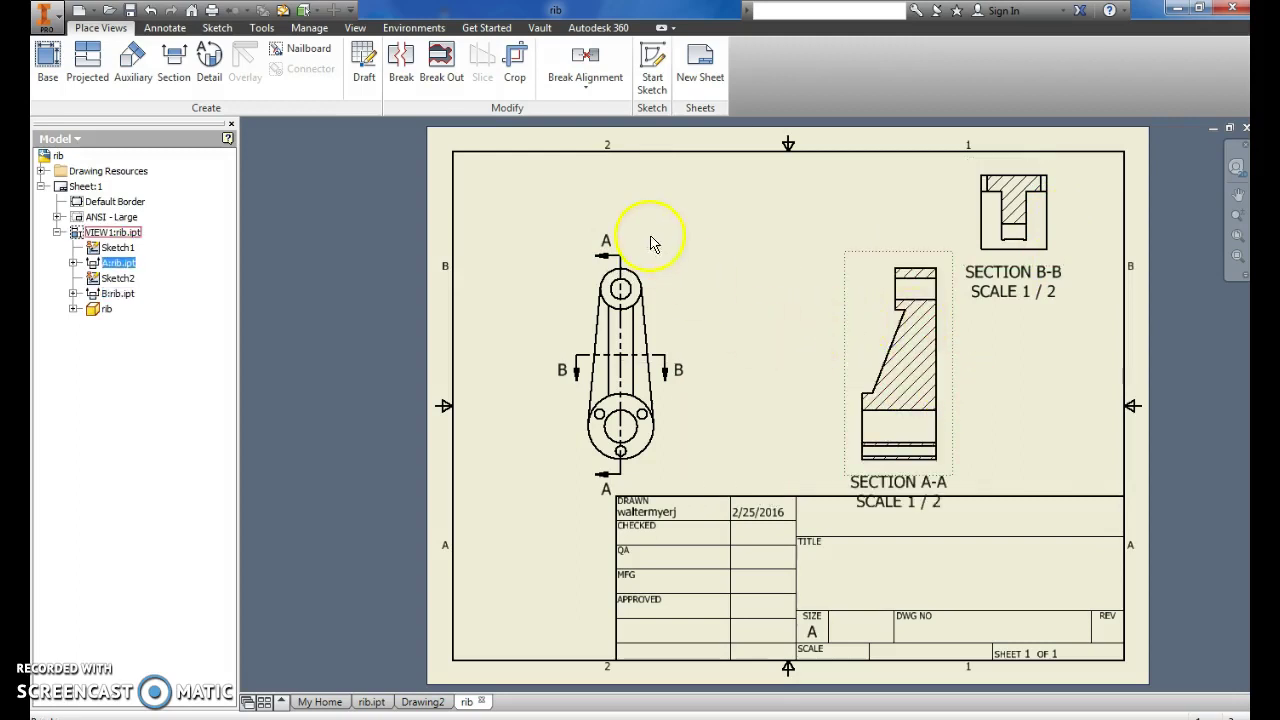
click(575, 340)
drag(574, 339, 570, 273)
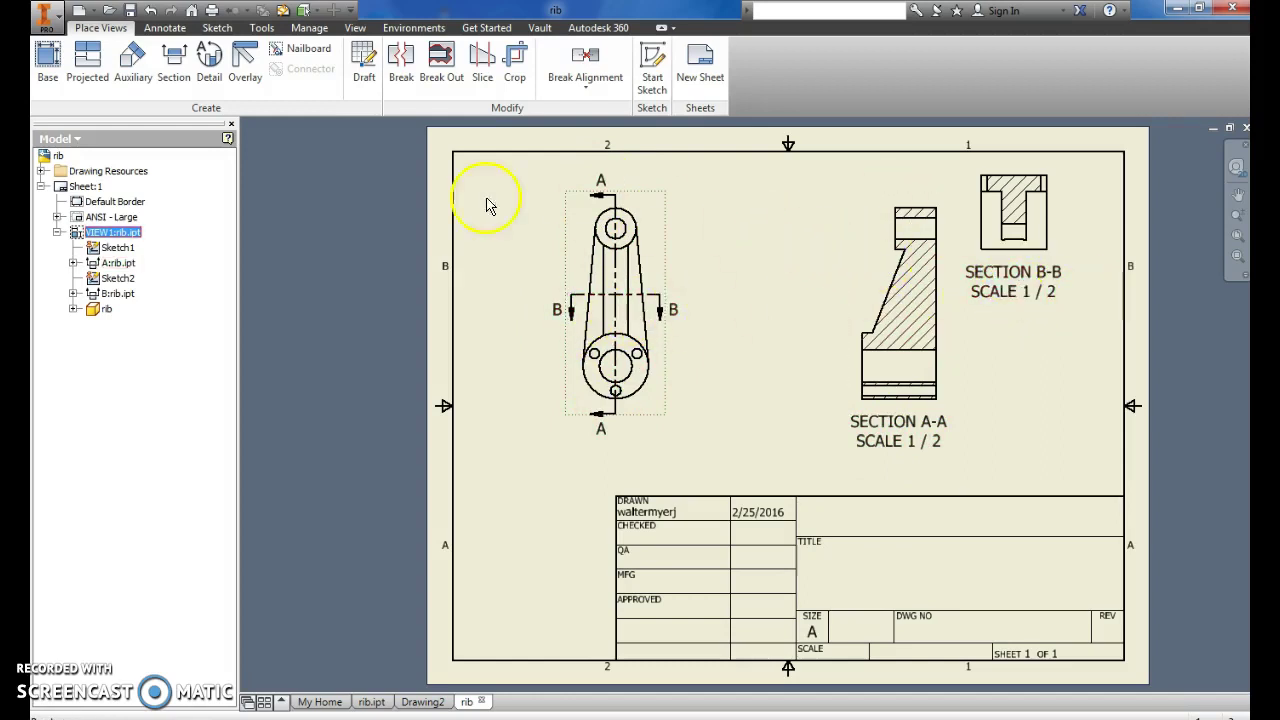
Step: Create two projected views from the base view, one to its right and one directly above it
click(87, 60)
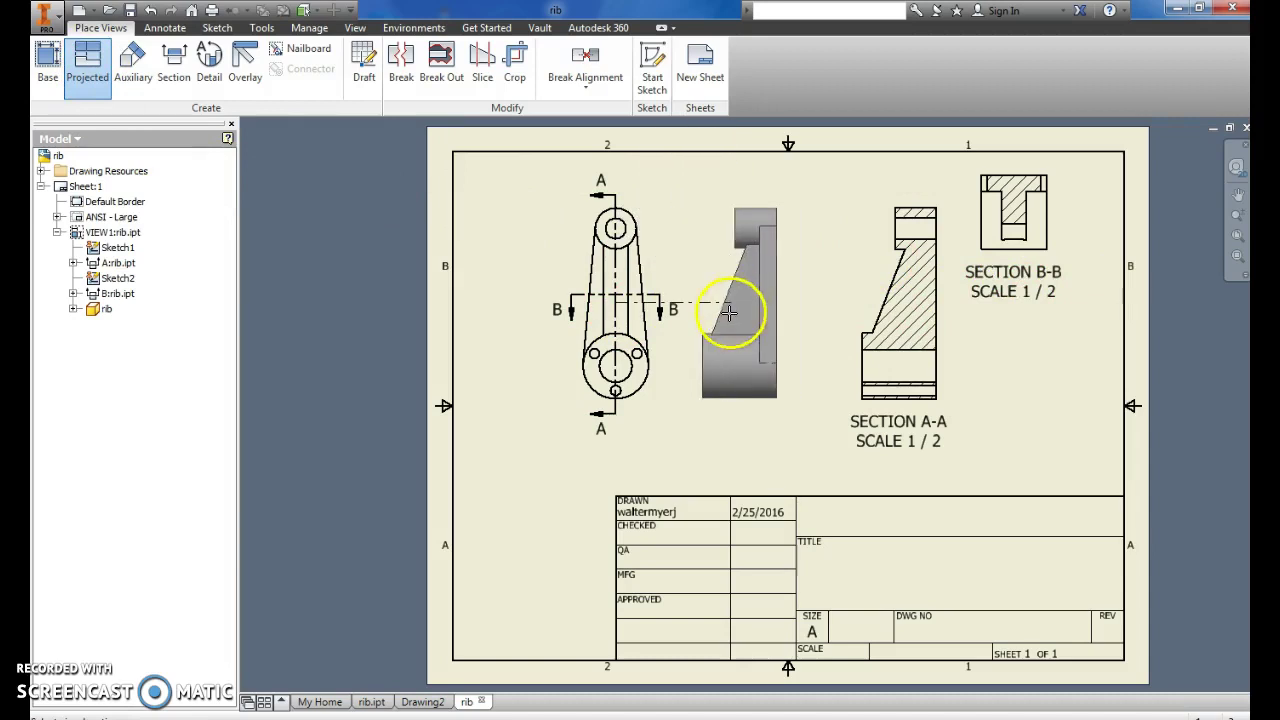
click(736, 330)
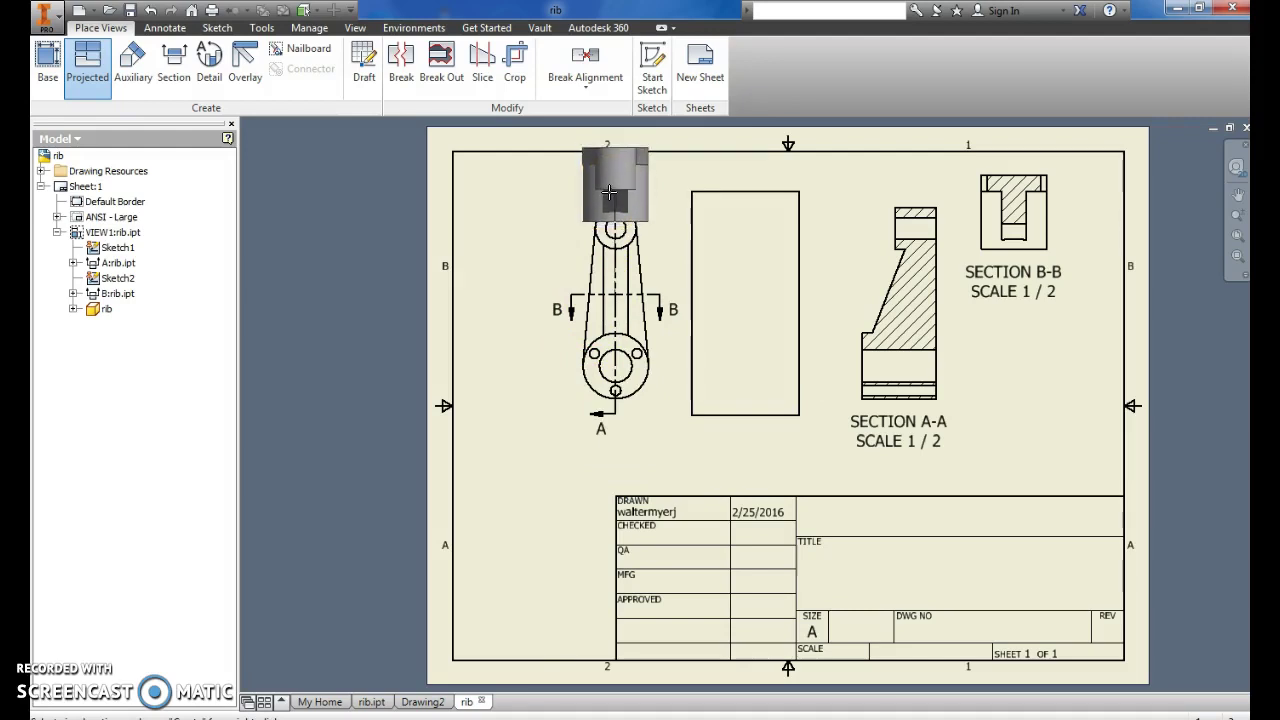
click(619, 180)
right_click(679, 205)
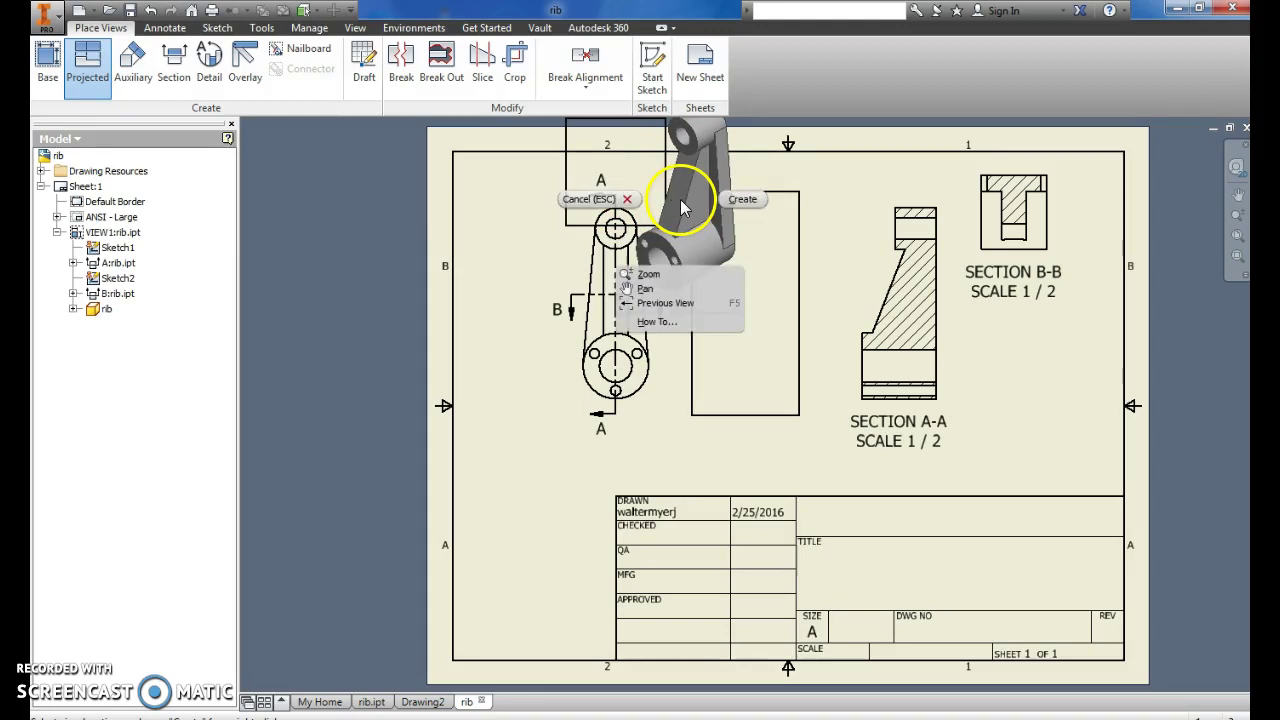
click(737, 200)
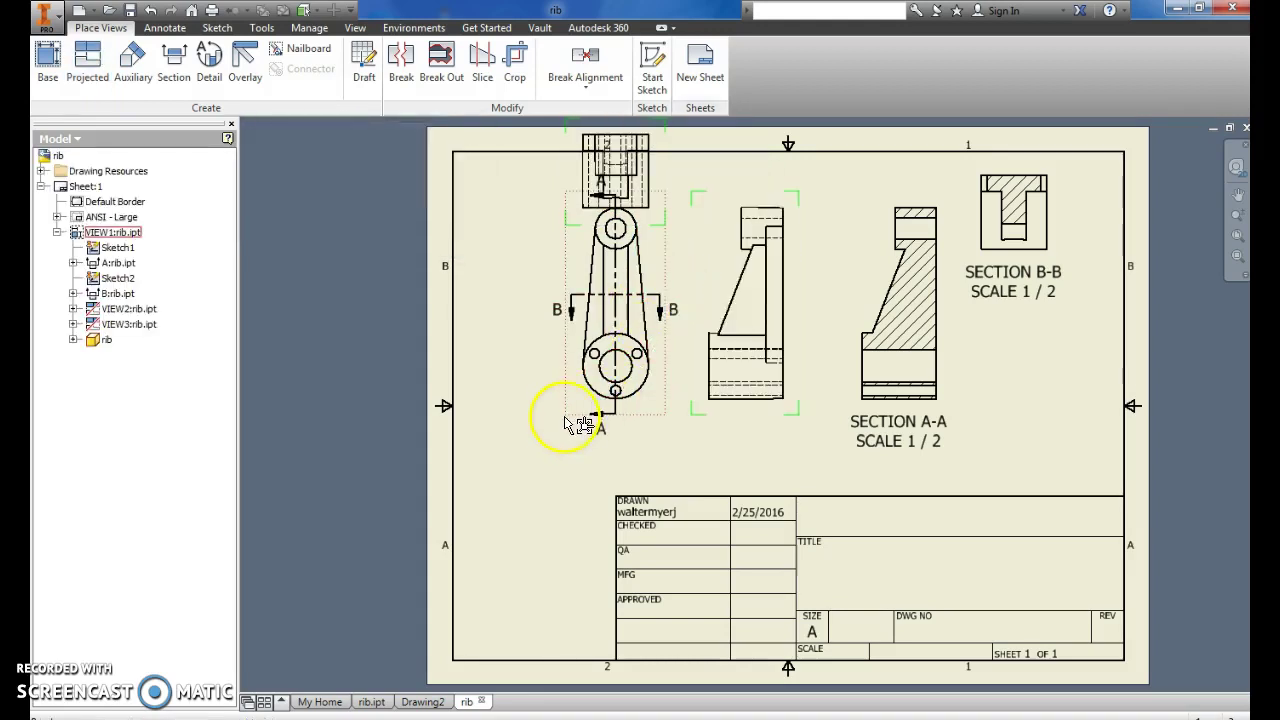
Step: Lower the base view toward the title block and bring the projected view above it down inside the sheet border
drag(569, 430, 559, 464)
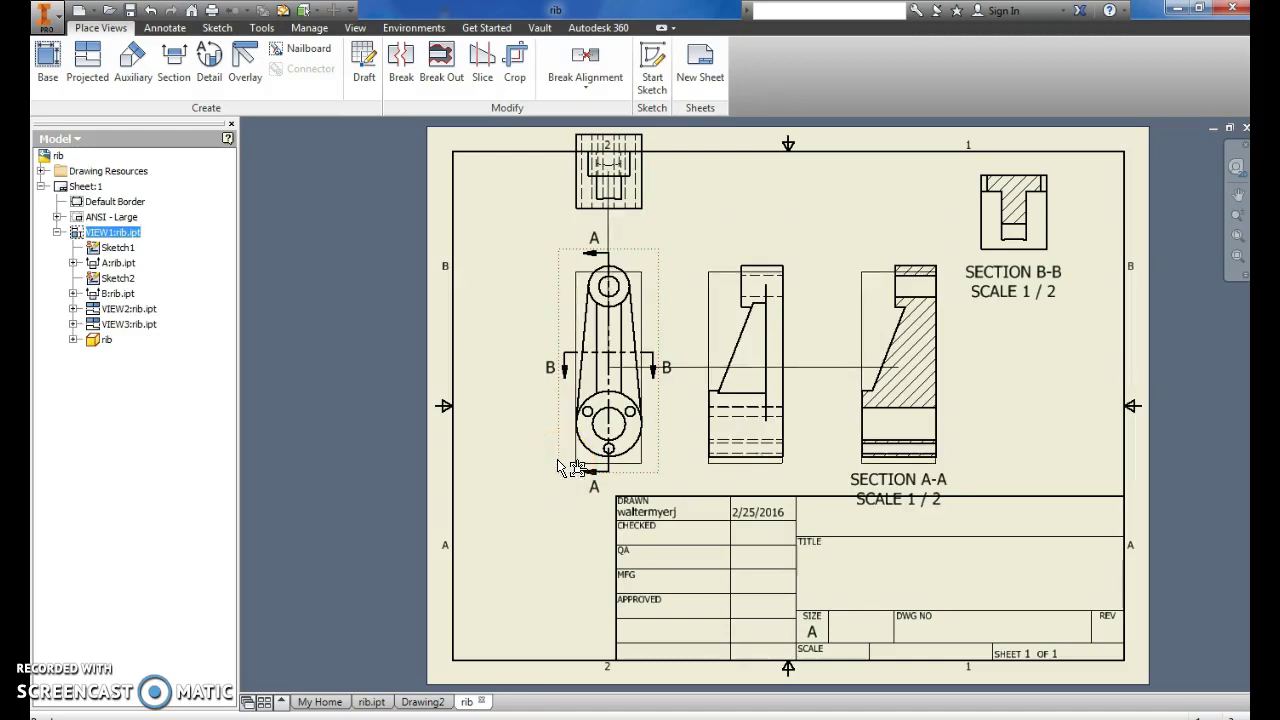
drag(557, 465, 557, 465)
drag(559, 191, 559, 226)
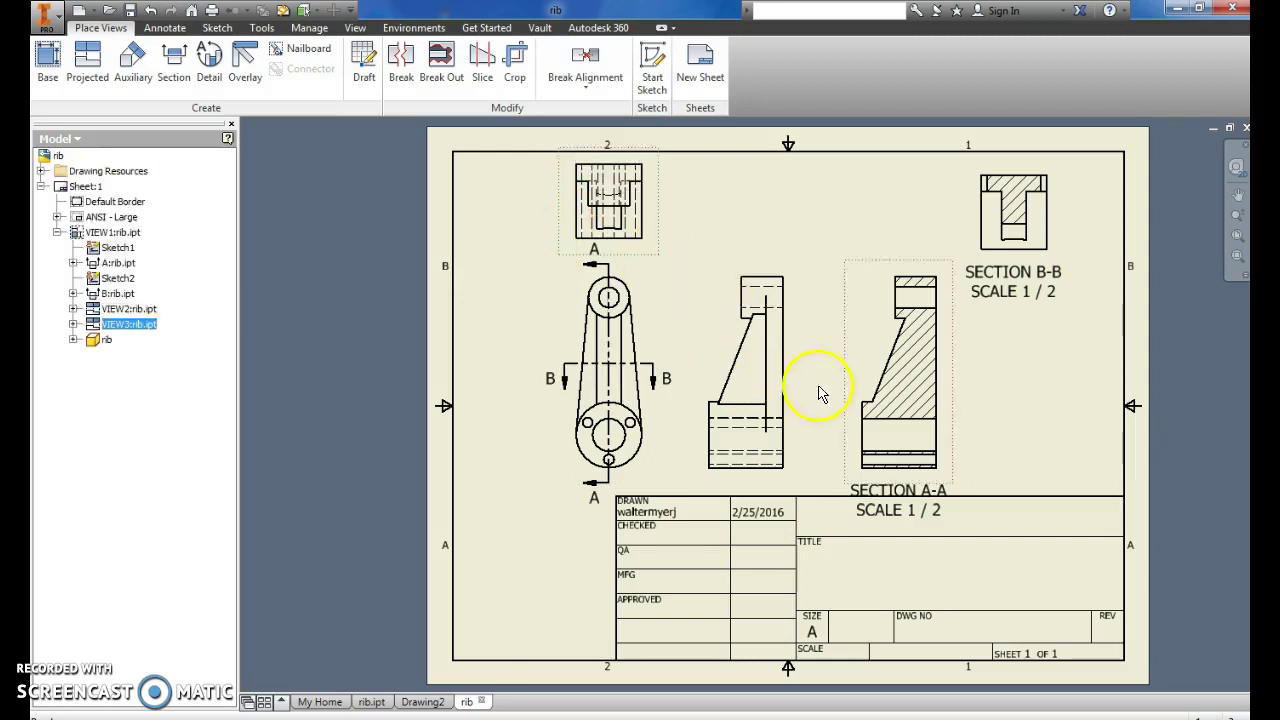
Step: Break the alignment of the section A-A view and move it up, clear of the title block
click(945, 458)
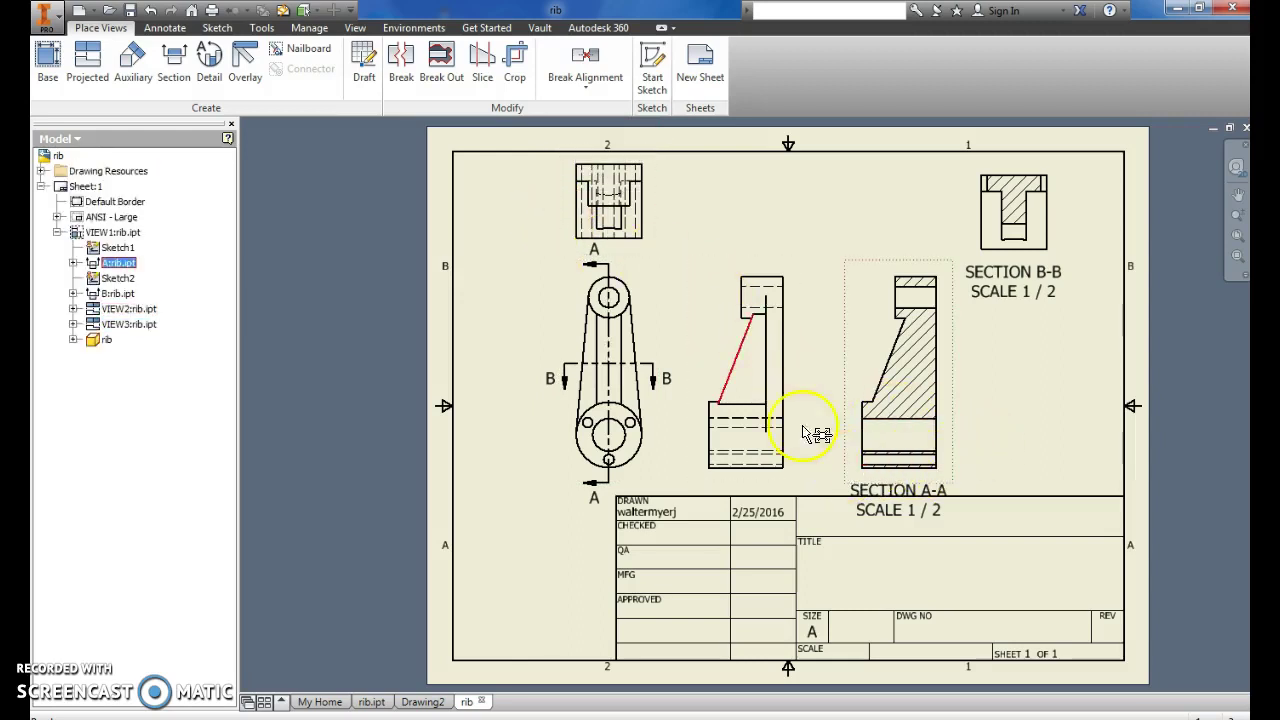
click(586, 72)
click(590, 219)
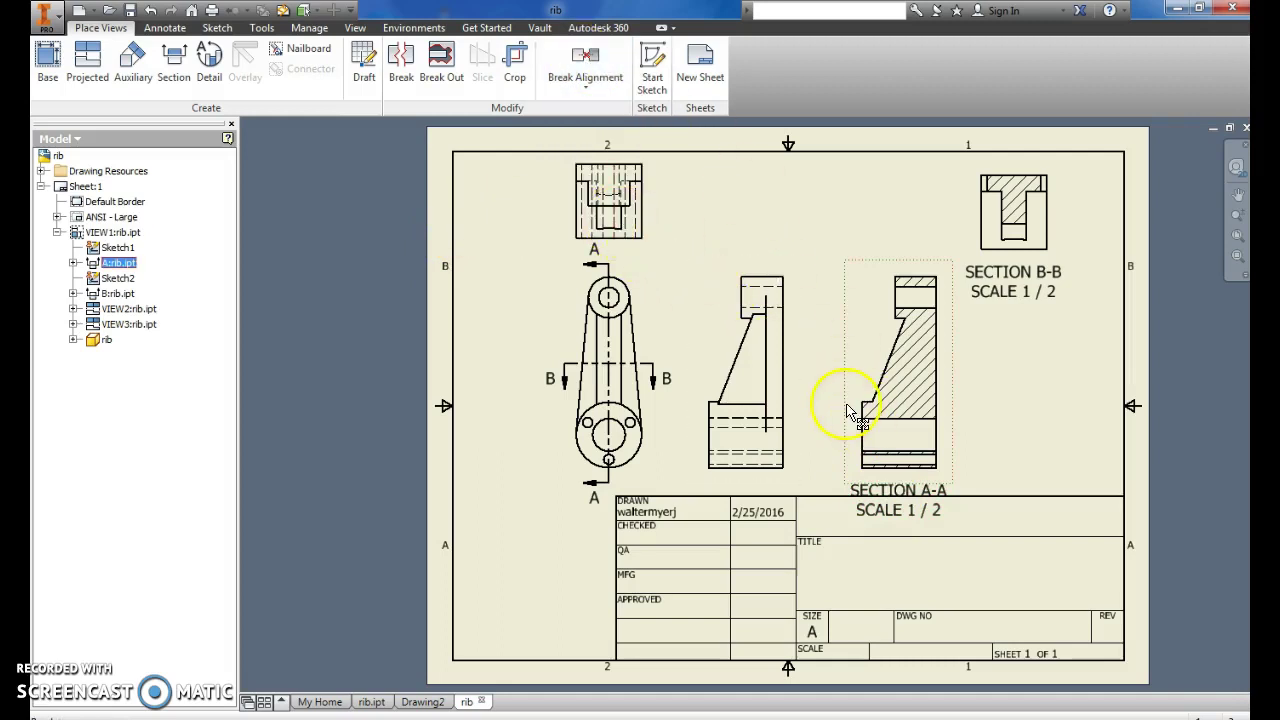
drag(847, 411, 831, 344)
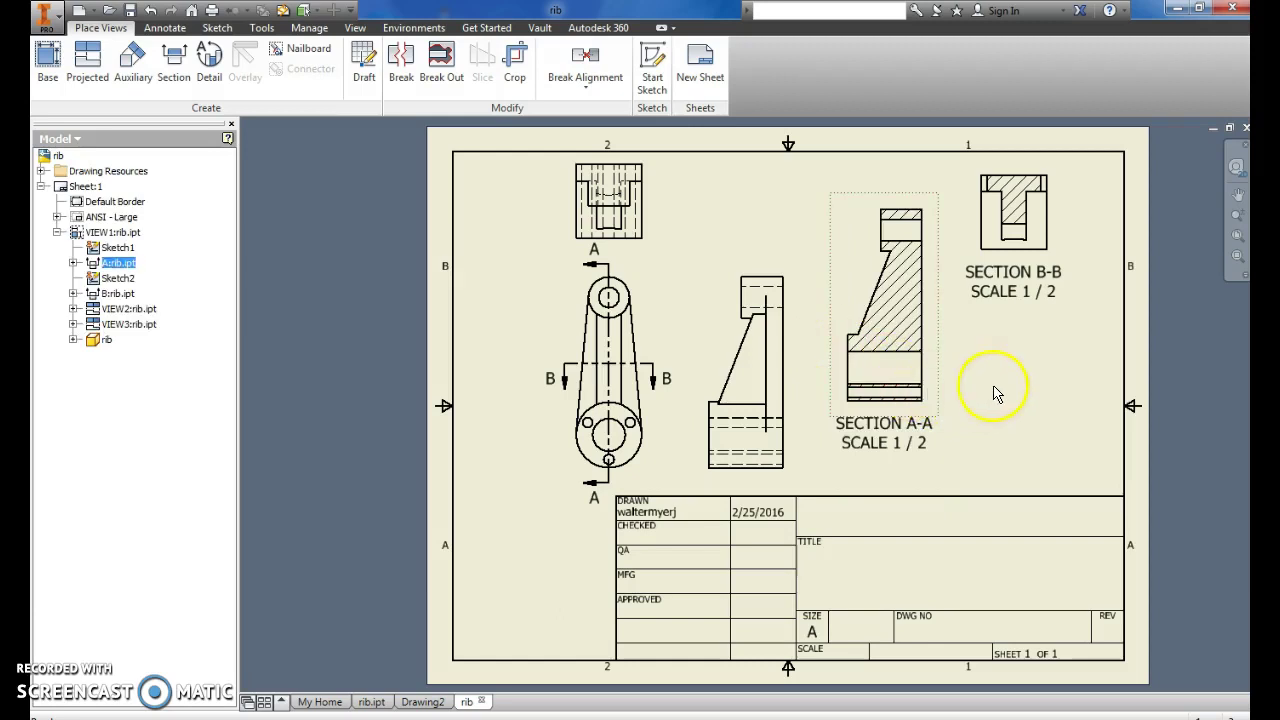